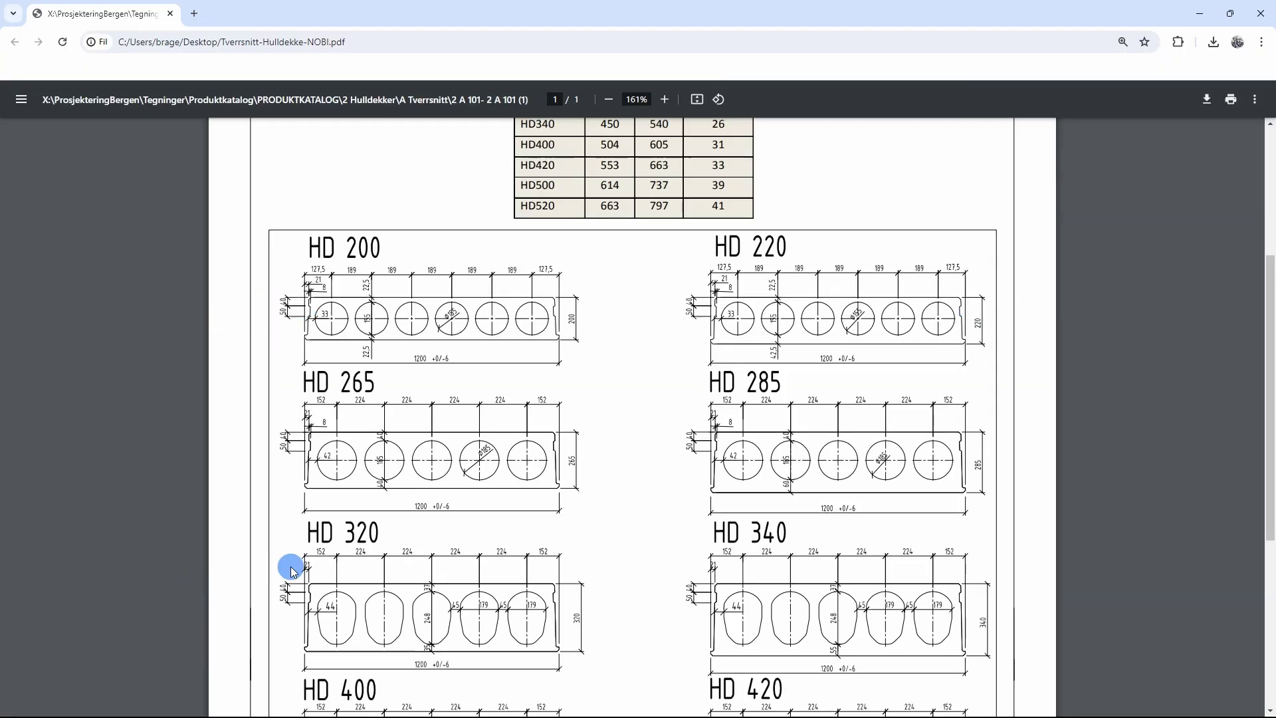
Switch from the browser to Revit and create a new family from the Metric Generic Model template.
click(1200, 12)
click(712, 363)
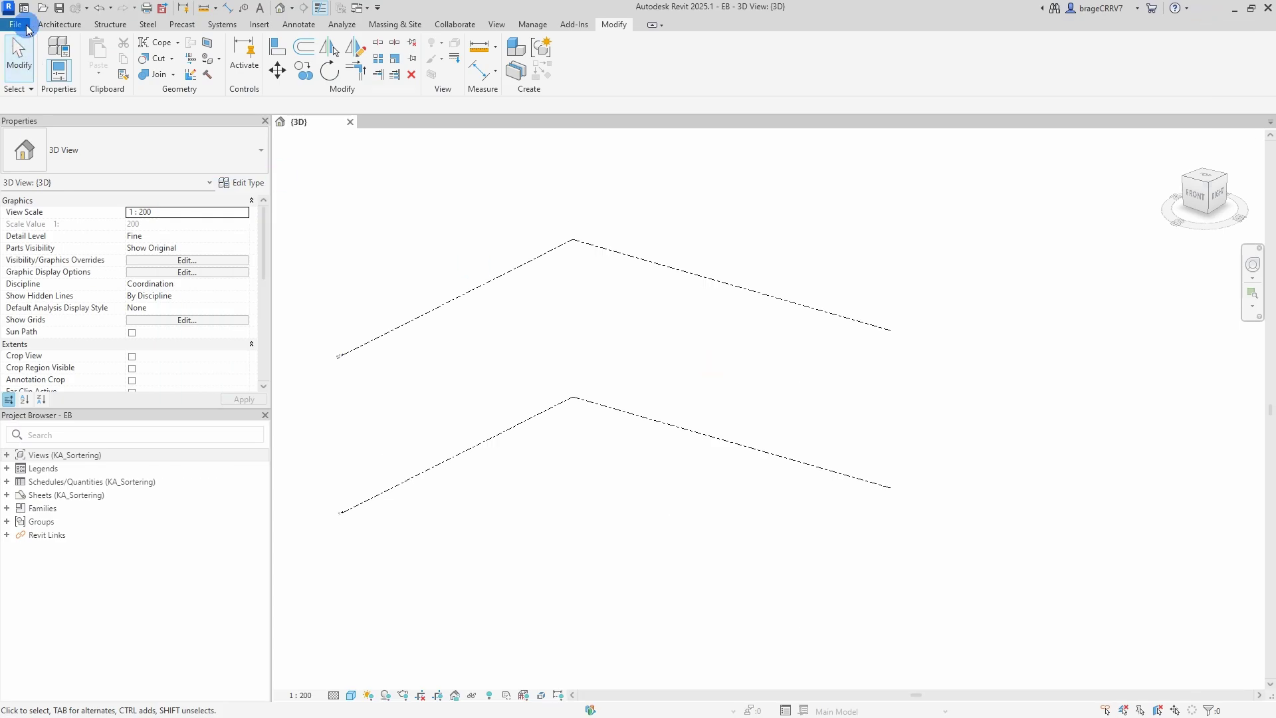
click(26, 29)
mouse_move(30, 76)
click(141, 111)
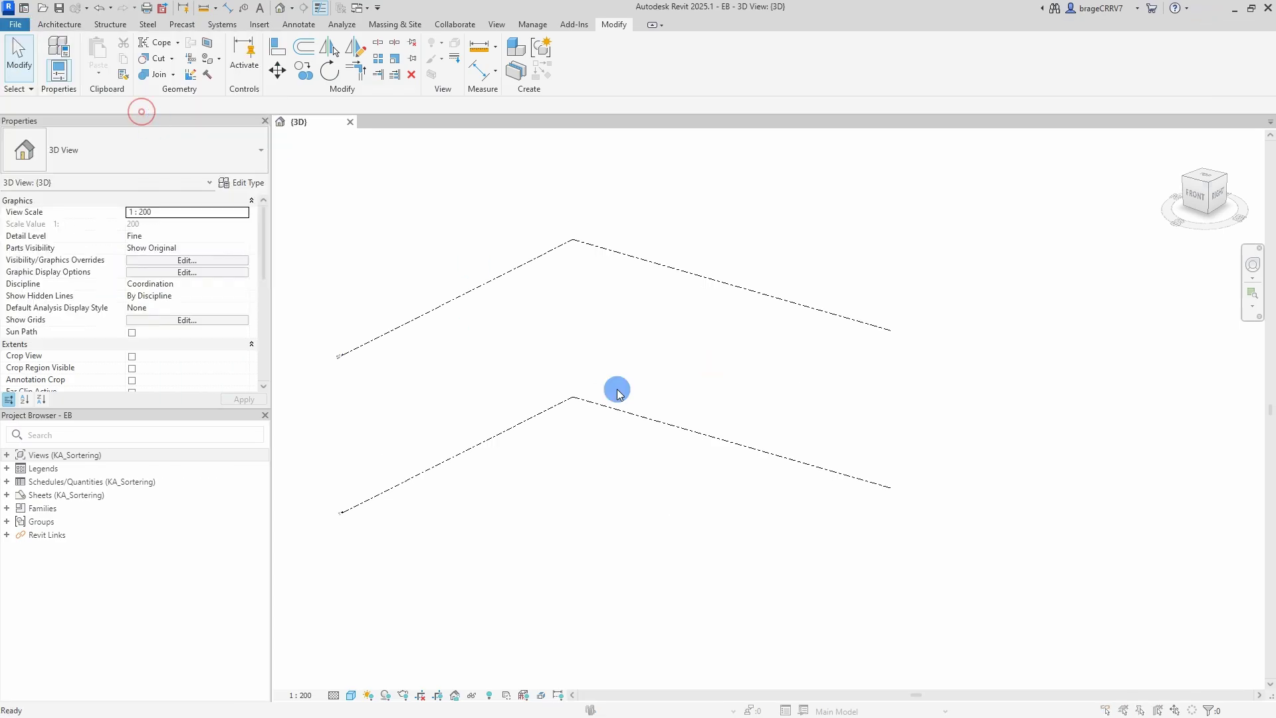
scroll(598, 384, down, 10)
click(431, 412)
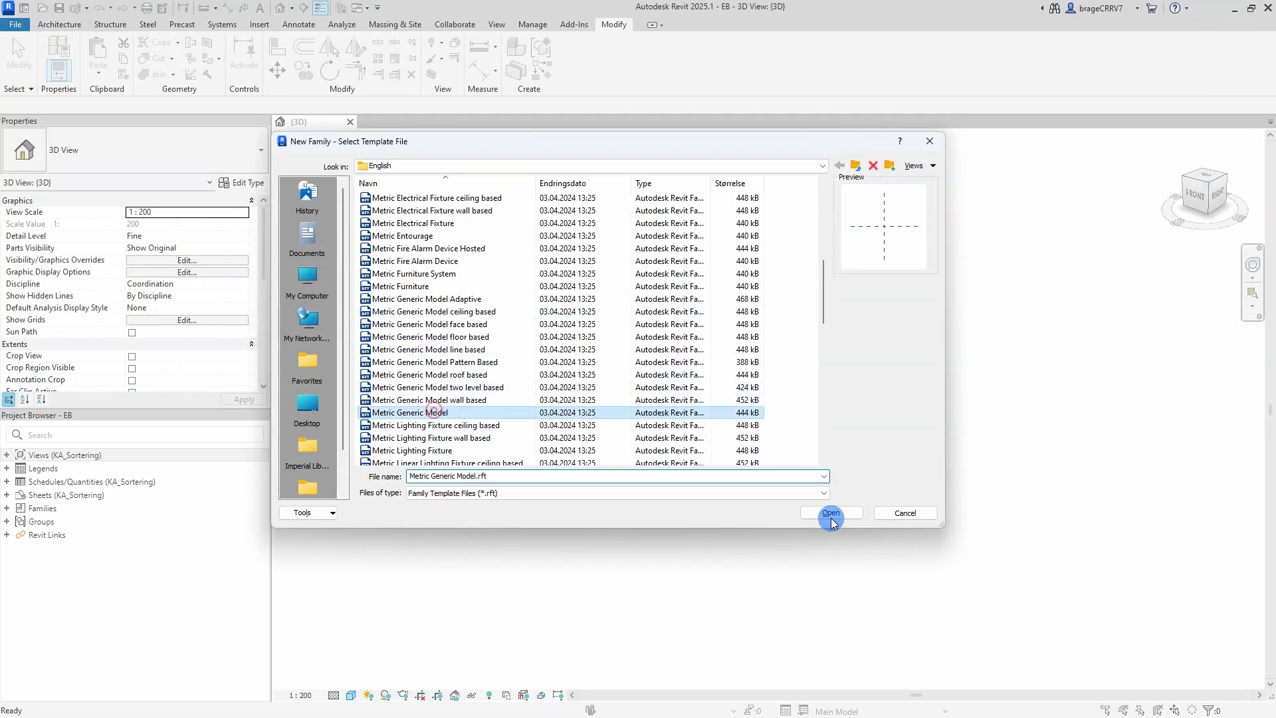
click(839, 513)
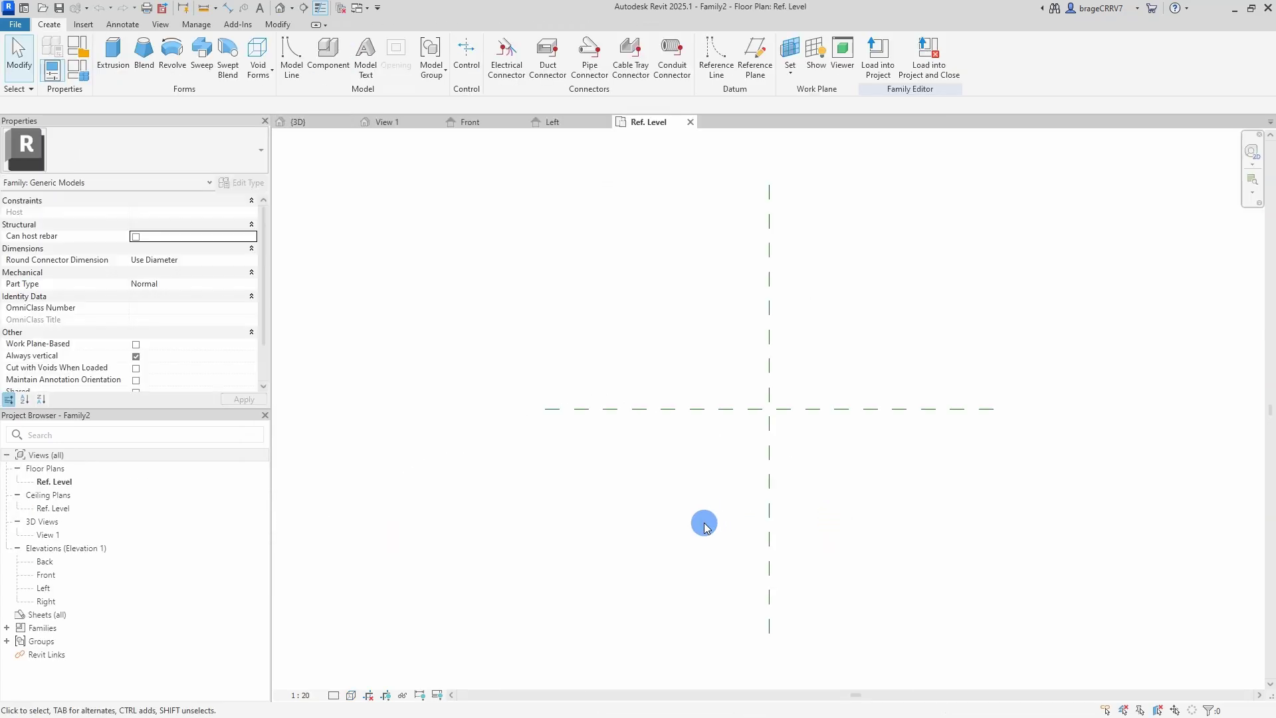
Open the Front elevation and draw a horizontal reference plane about 640 mm above Ref. Level.
double_click(47, 574)
middle_drag(729, 618, 688, 545)
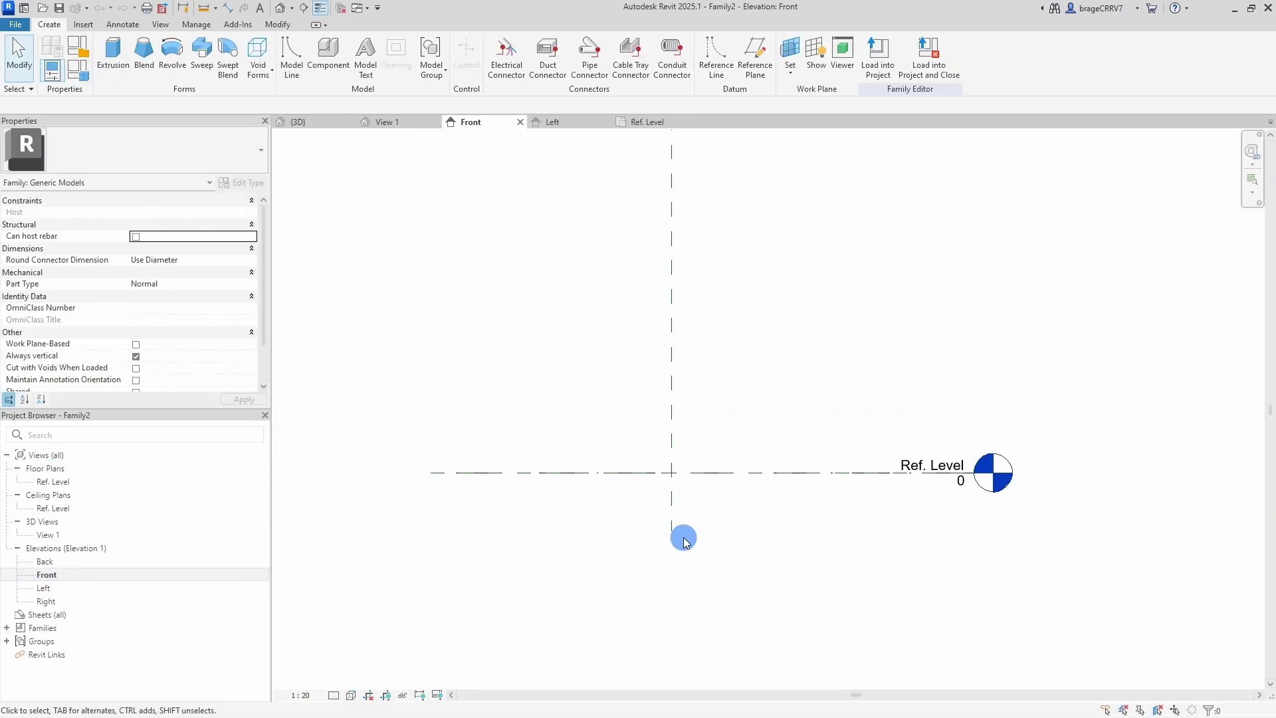
key(r)
key(p)
click(907, 370)
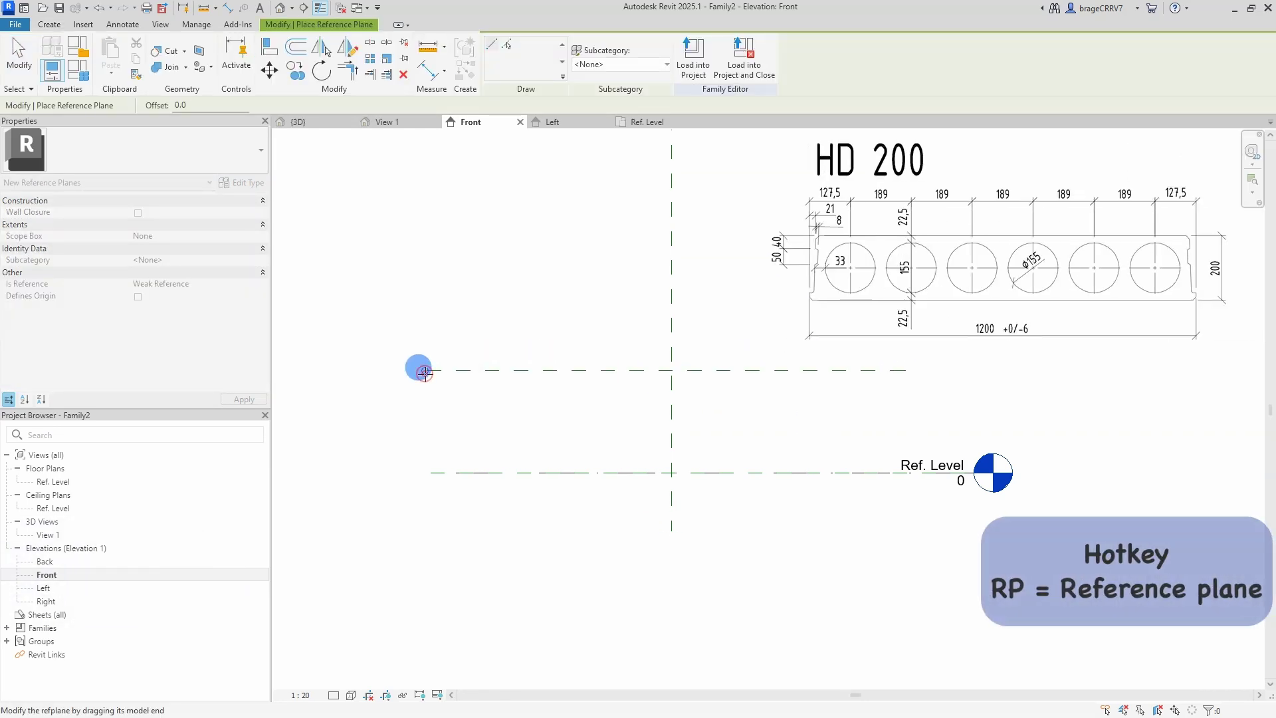
click(424, 371)
Draw vertical reference planes about 1356 and 1088 mm either side of centre, plus a horizontal one about 234 mm below the upper plane.
click(455, 287)
click(455, 608)
click(845, 342)
click(844, 608)
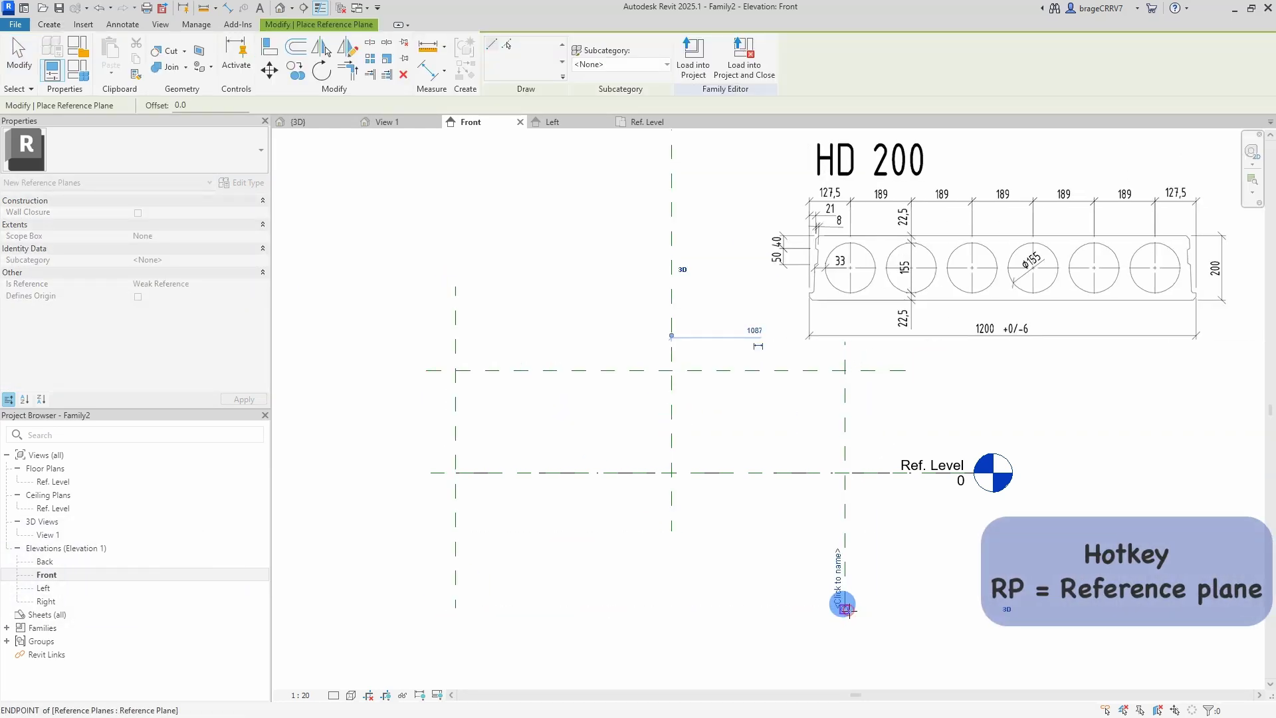
click(921, 407)
click(399, 406)
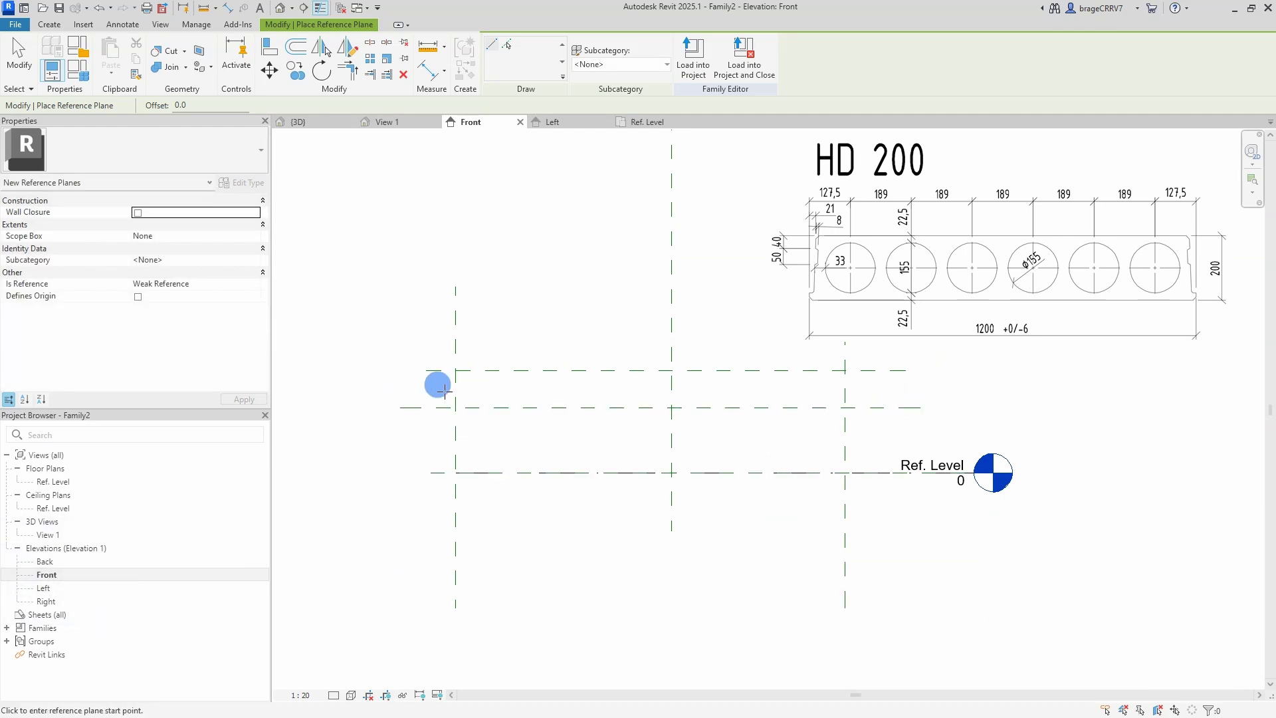
Draw six vertical reference planes spaced between the two outer vertical planes for the void positions.
click(537, 294)
click(537, 511)
click(627, 295)
click(625, 515)
click(700, 294)
click(695, 521)
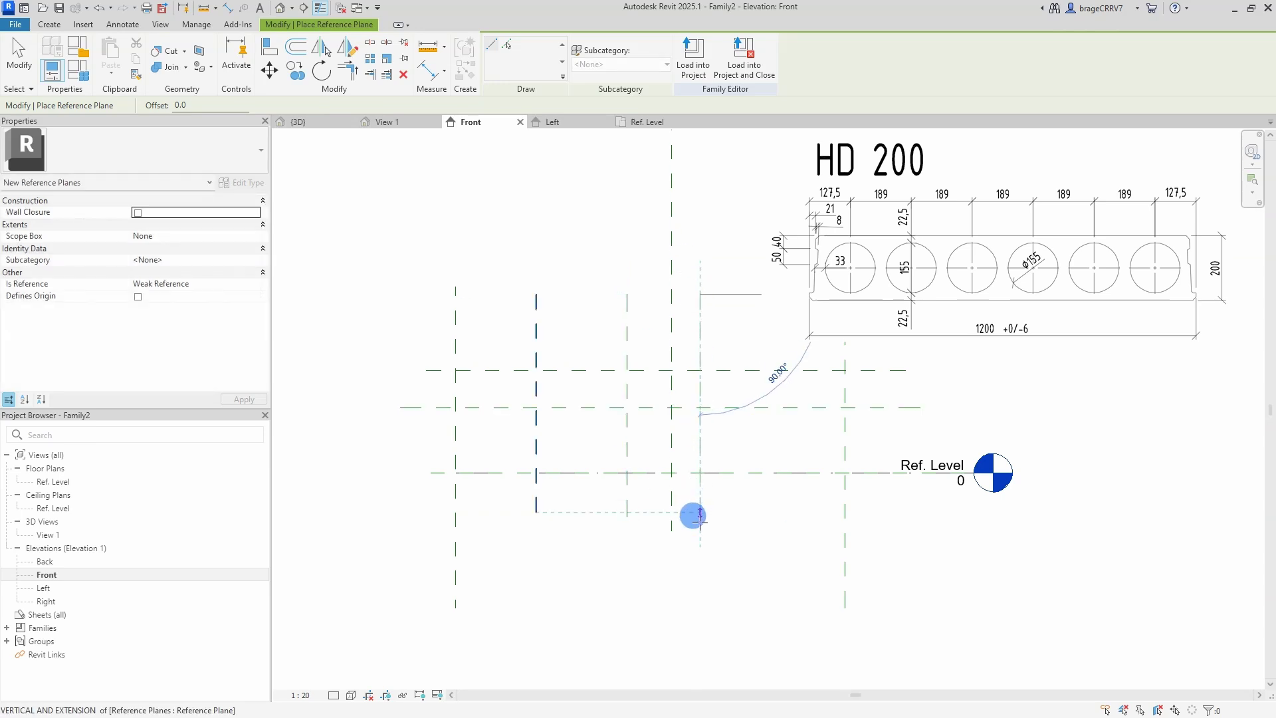
click(742, 302)
click(745, 517)
click(787, 340)
click(788, 525)
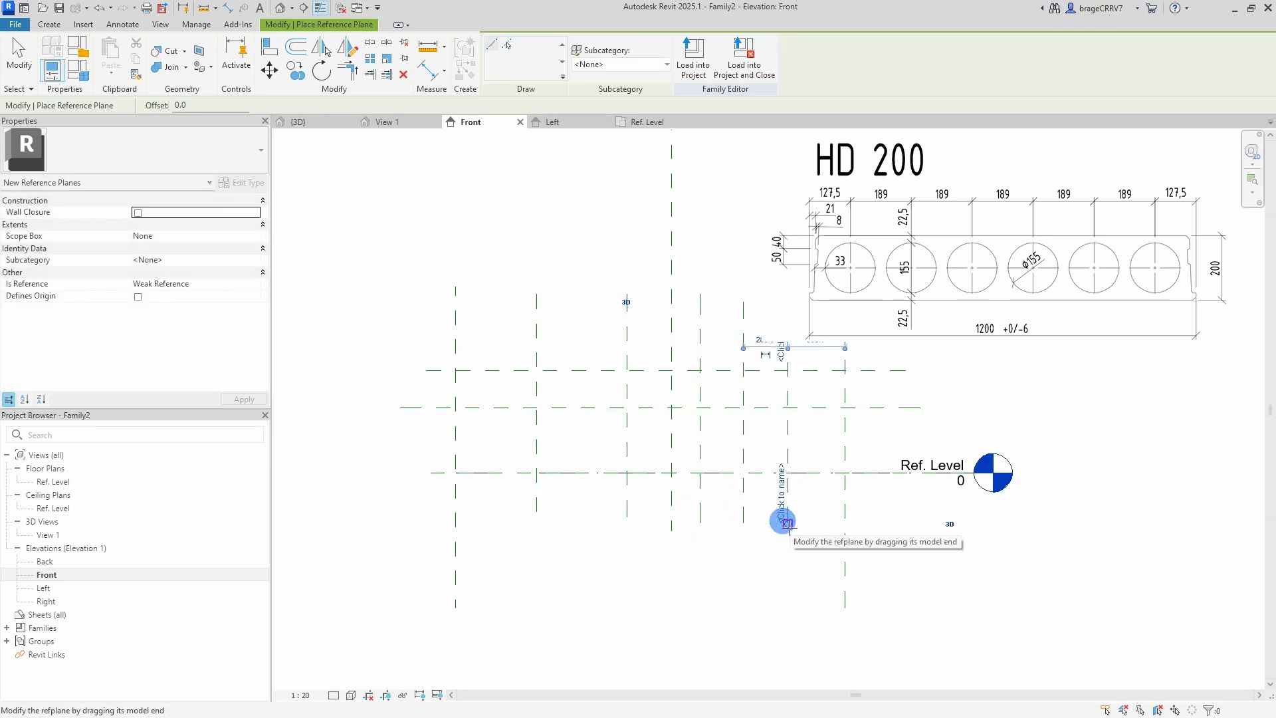
click(819, 341)
click(818, 533)
key(Escape)
key(Escape)
Dimension the overall distance between the two outer vertical reference planes.
middle_drag(667, 613, 663, 613)
key(d)
key(i)
click(435, 313)
click(824, 345)
click(537, 229)
Chain-dimension the outer vertical planes through the centre plane and constrain both segments to be equal.
click(438, 328)
click(653, 292)
click(826, 347)
click(603, 265)
key(Escape)
key(Escape)
click(632, 284)
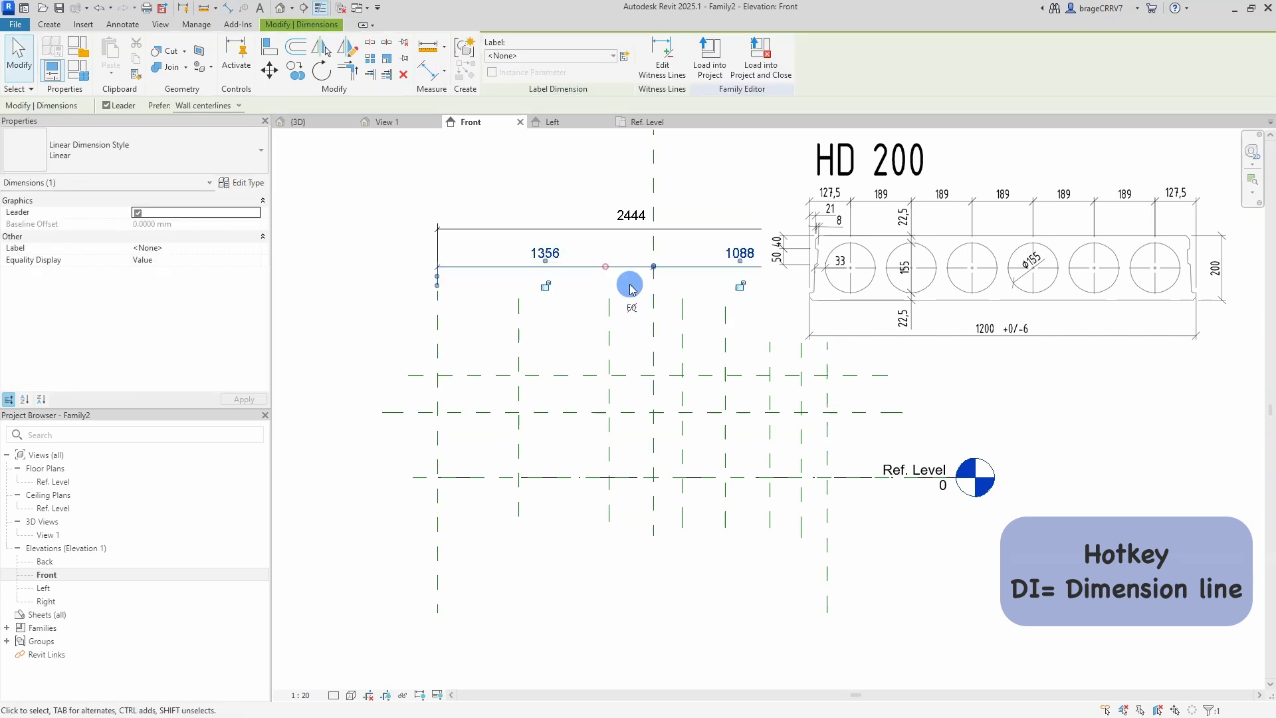
click(633, 306)
key(Escape)
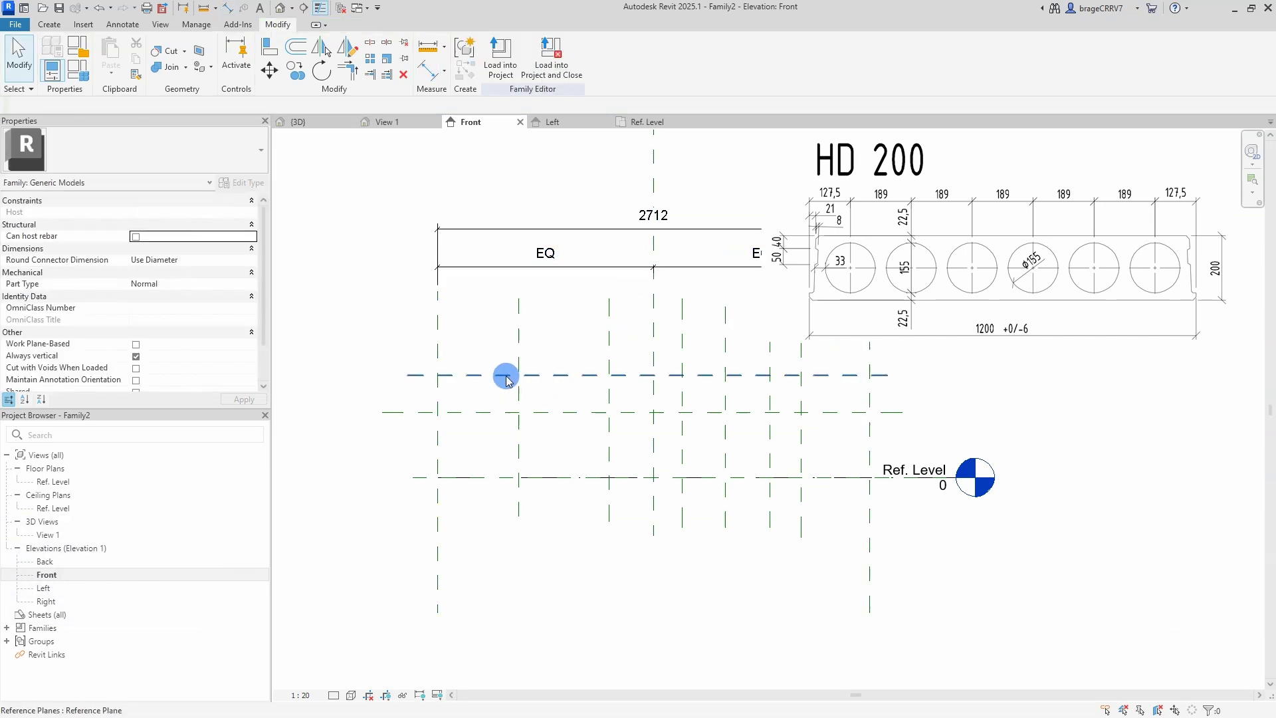
Dimension the height from Ref. Level to the upper horizontal plane and the distance between the two upper horizontal planes.
key(d)
key(i)
click(421, 477)
click(416, 376)
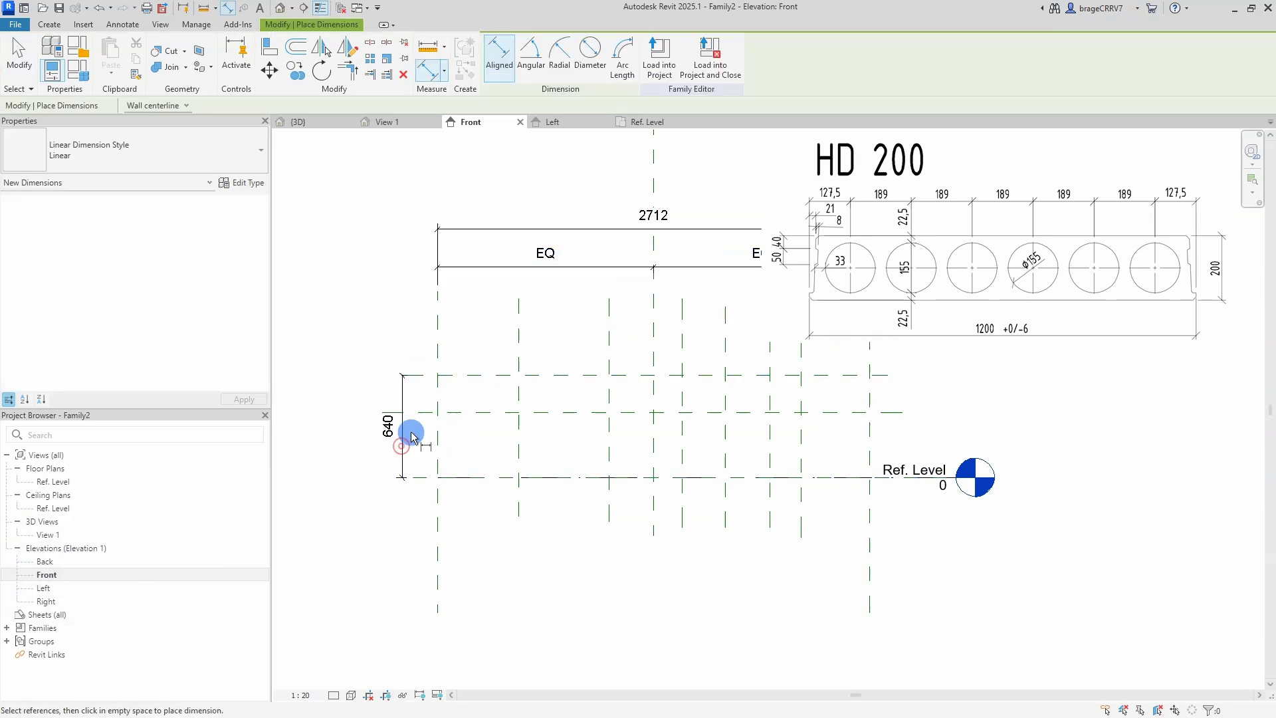
click(459, 375)
click(464, 412)
click(471, 399)
key(Escape)
key(Escape)
Dimension the offsets from the outer vertical planes to their nearest inner vertical planes.
middle_drag(419, 458, 501, 473)
key(d)
key(i)
click(433, 323)
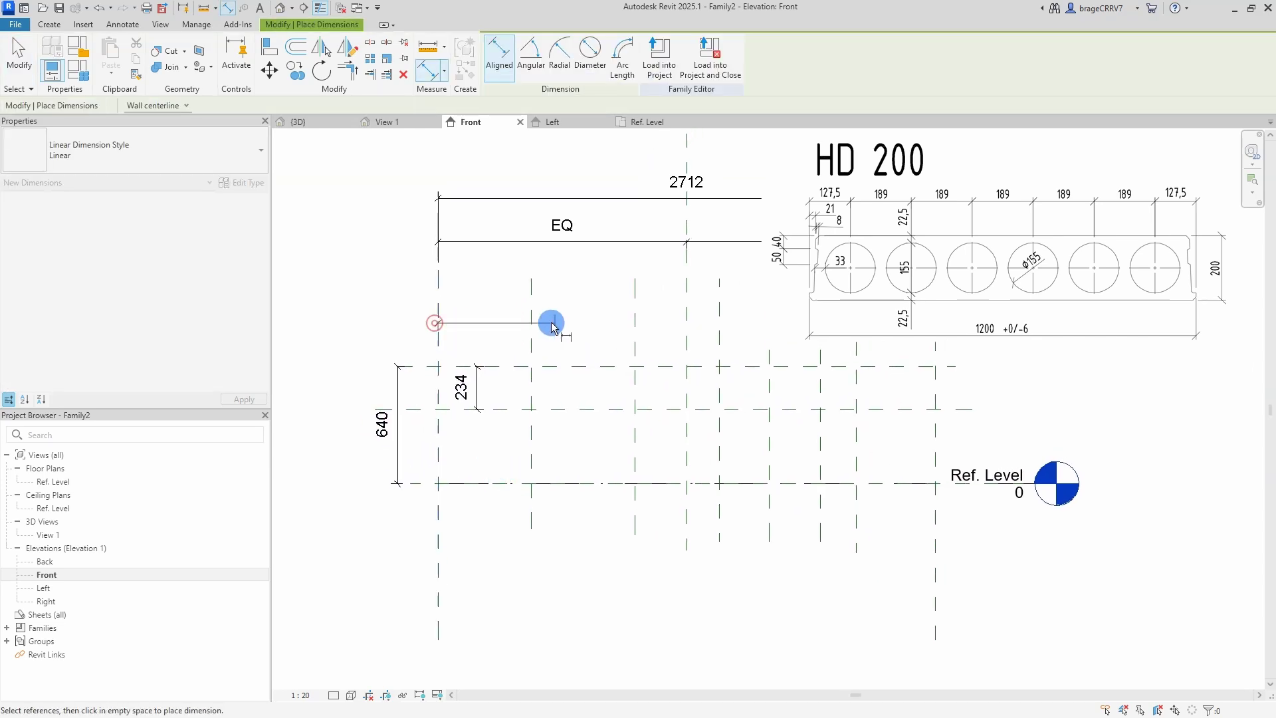
click(532, 324)
click(537, 316)
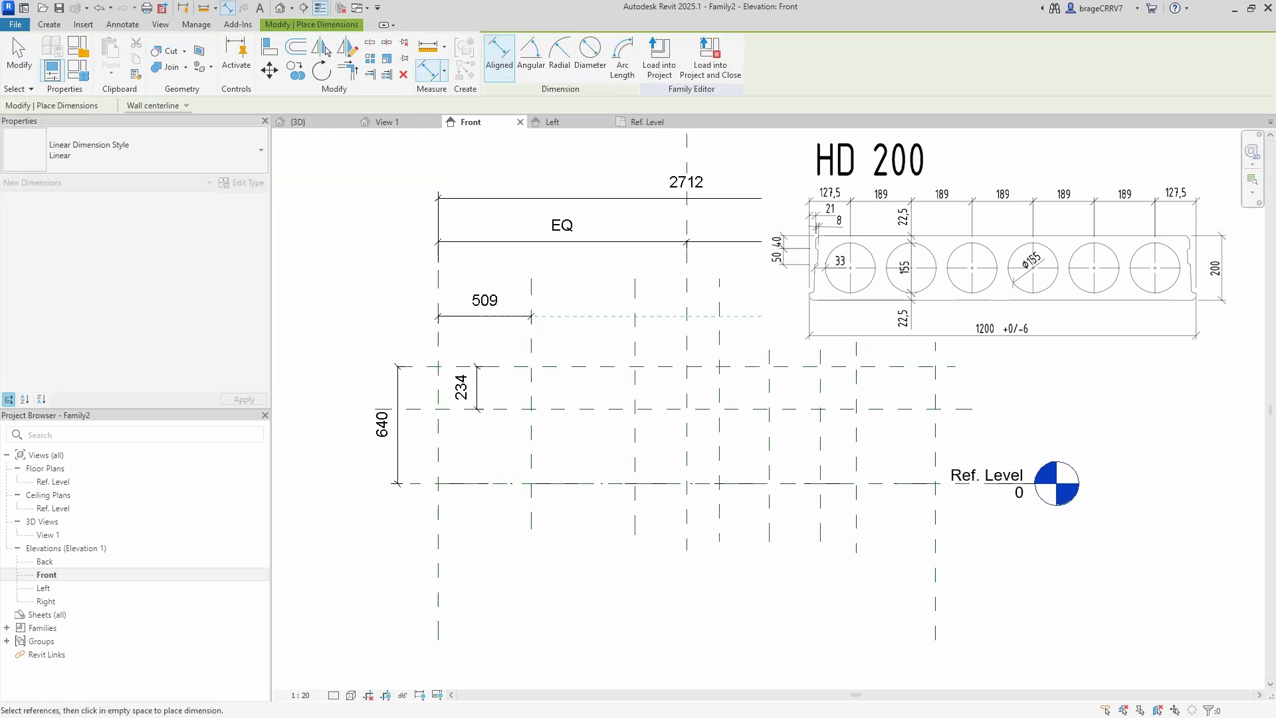
key(Escape)
key(Escape)
Chain-dimension the spacing between the first five inner vertical reference planes from the left.
key(d)
key(i)
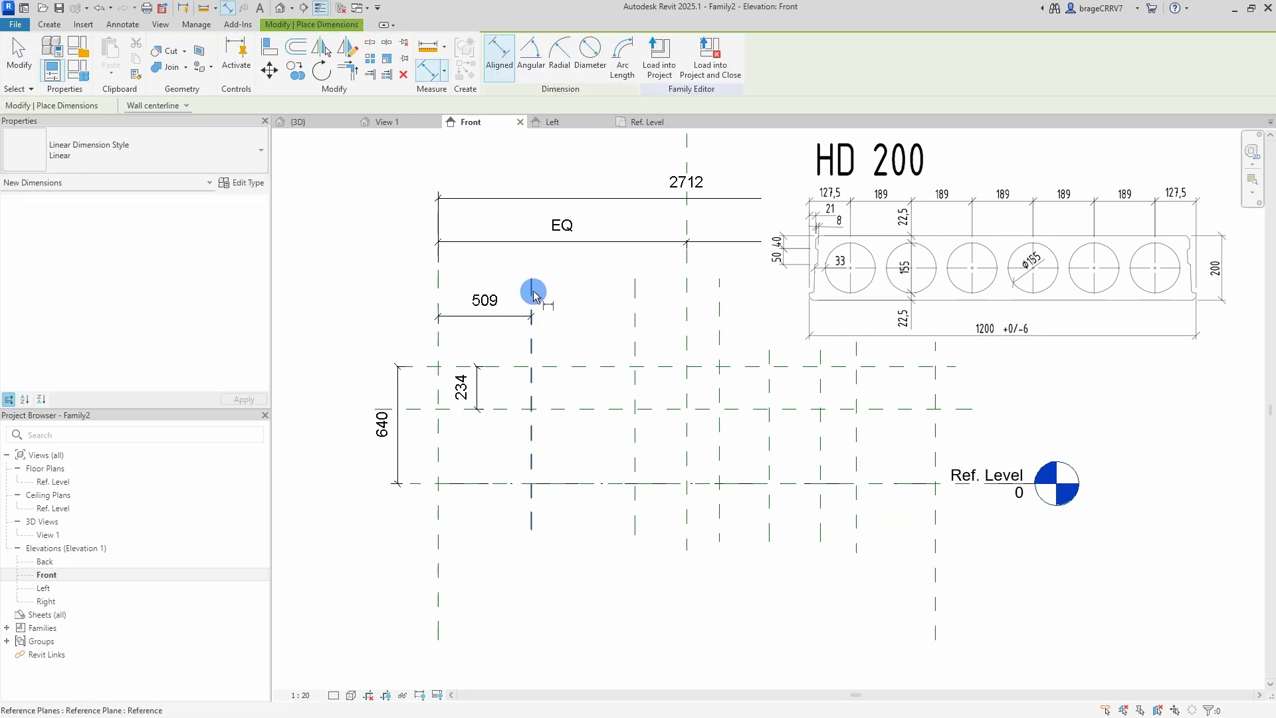
click(533, 292)
click(636, 303)
click(722, 311)
click(759, 312)
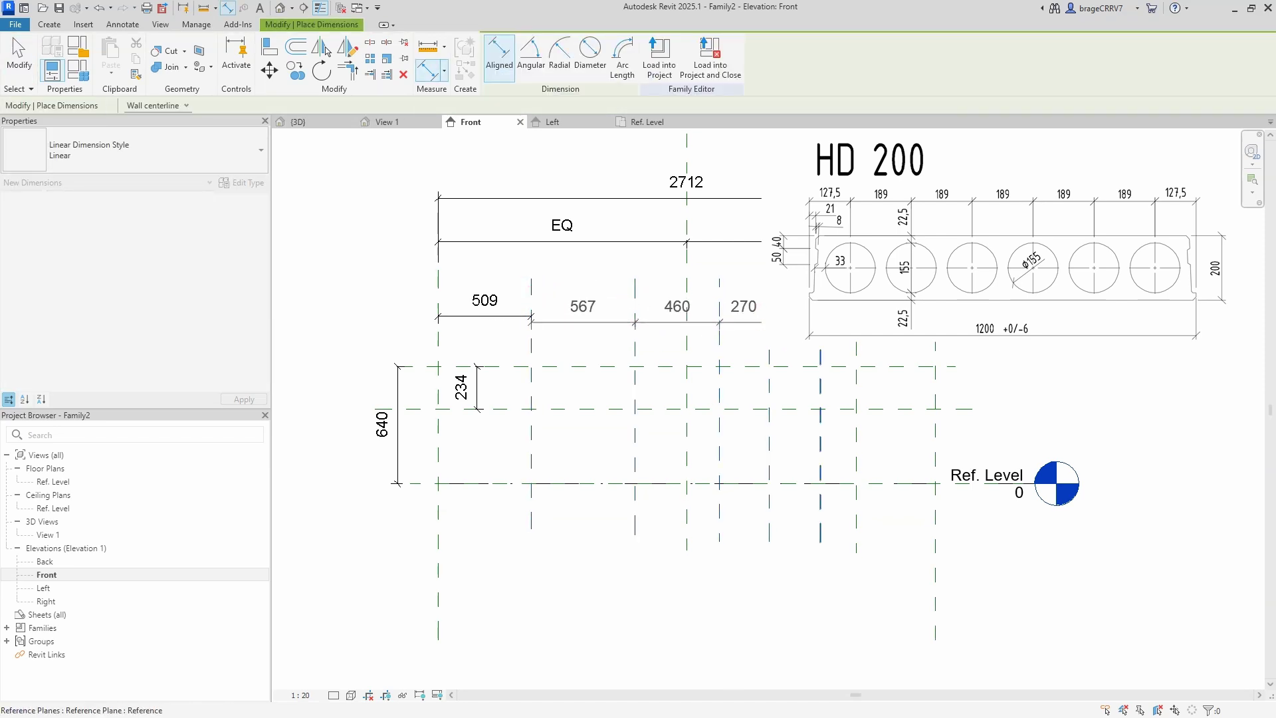
click(586, 303)
key(Escape)
key(Escape)
mouse_move(741, 569)
middle_down()
mouse_move(681, 566)
mouse_move(743, 598)
middle_up()
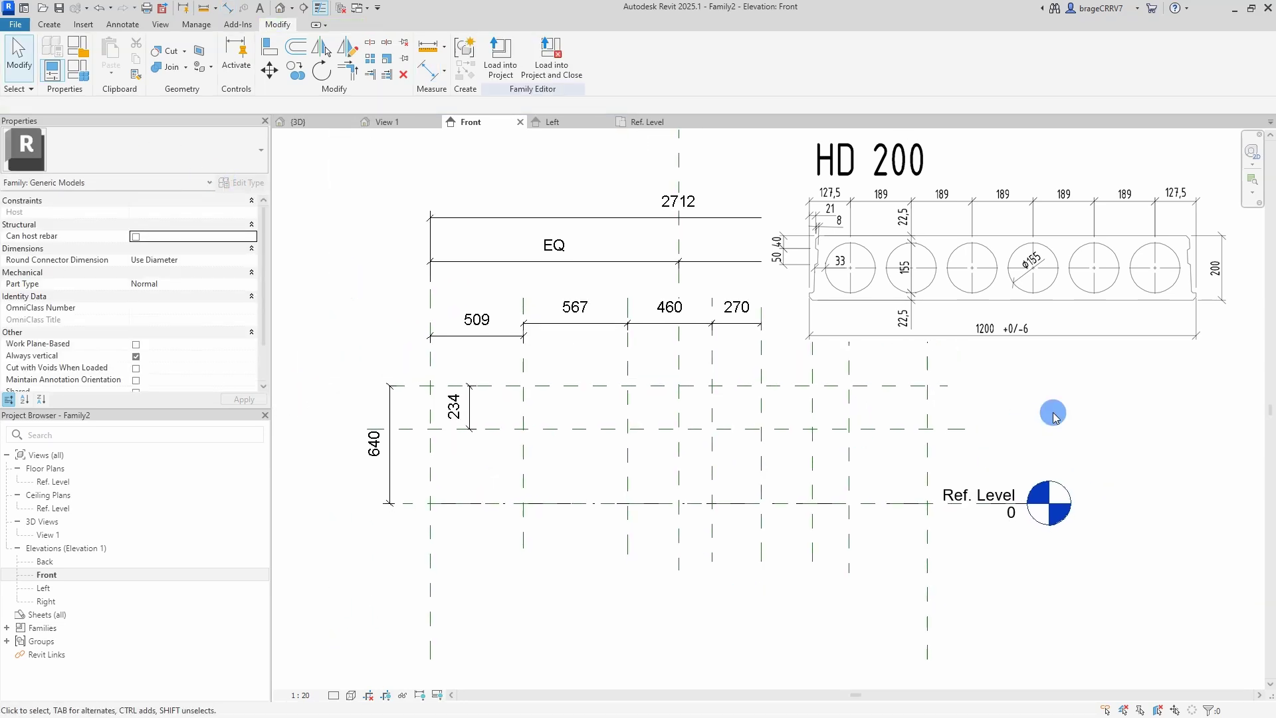
Add a type family parameter named Material with the Material data type.
click(85, 75)
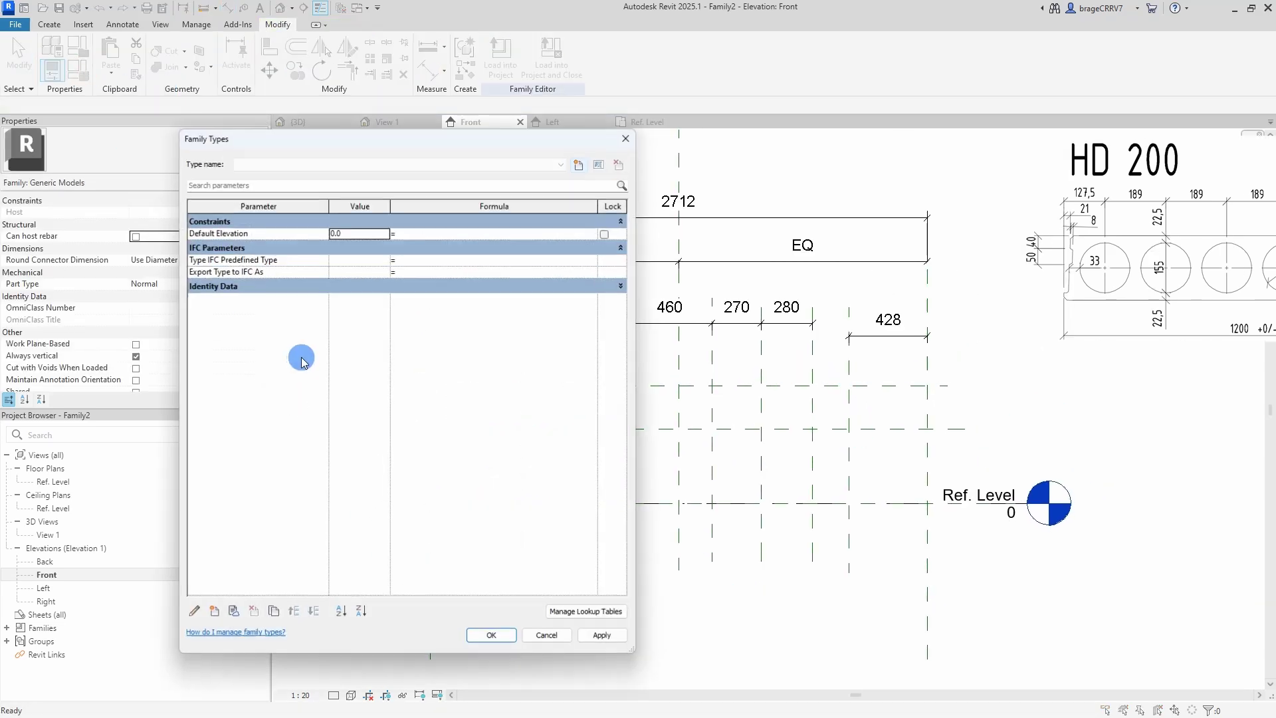
click(213, 613)
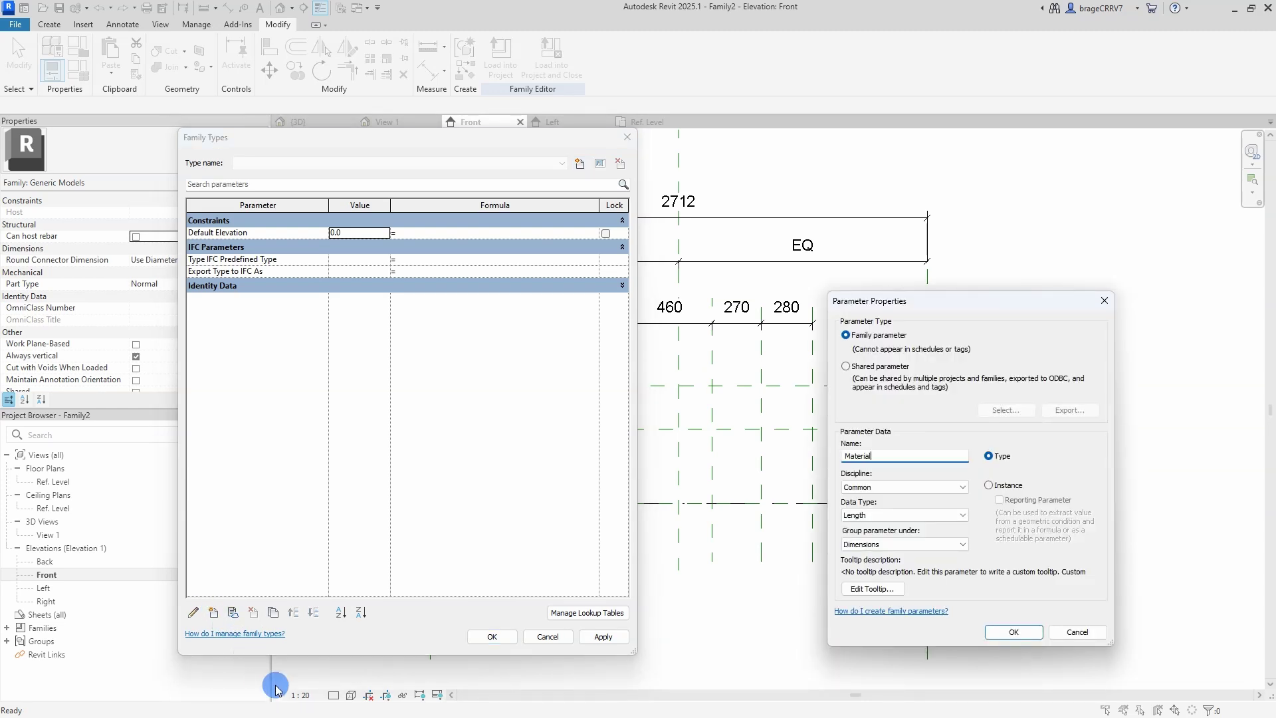
click(884, 515)
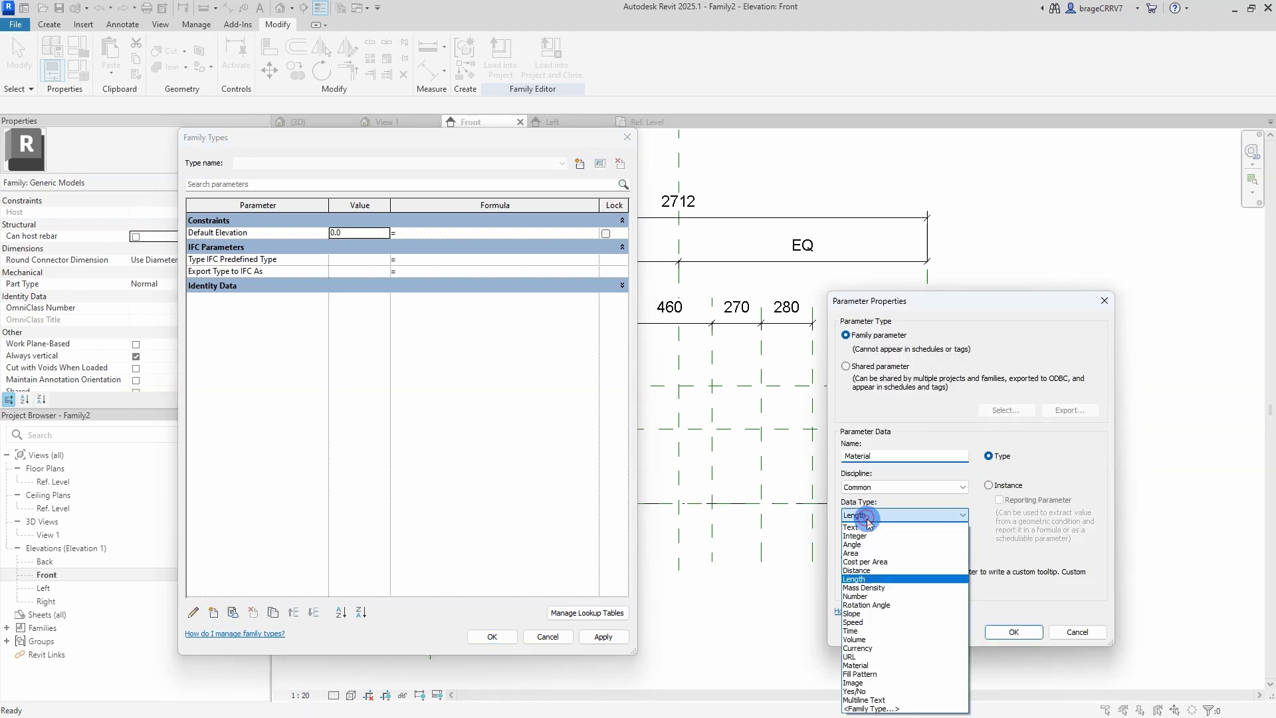
click(863, 665)
click(1008, 632)
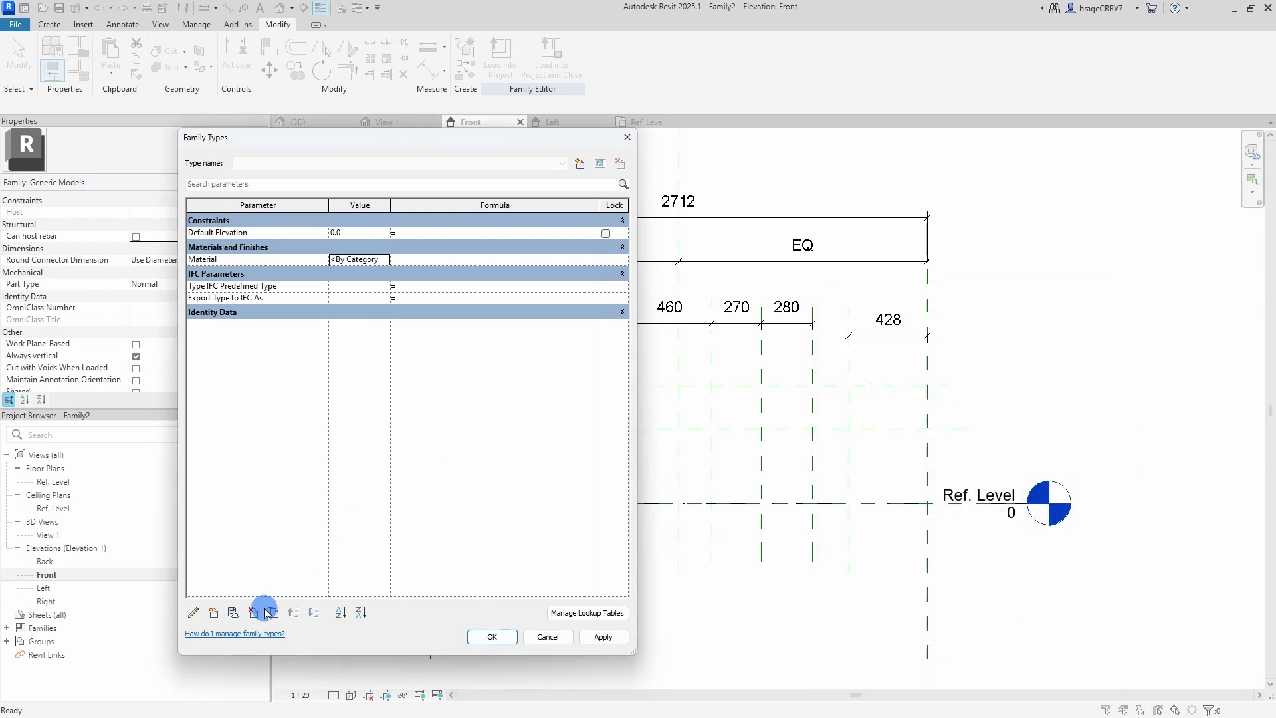
Add a Length-type family parameter named Length, grouped under Dimensions.
click(216, 612)
text(Length)
click(1008, 632)
Add a Length-type family parameter named Width, grouped under Other.
click(215, 612)
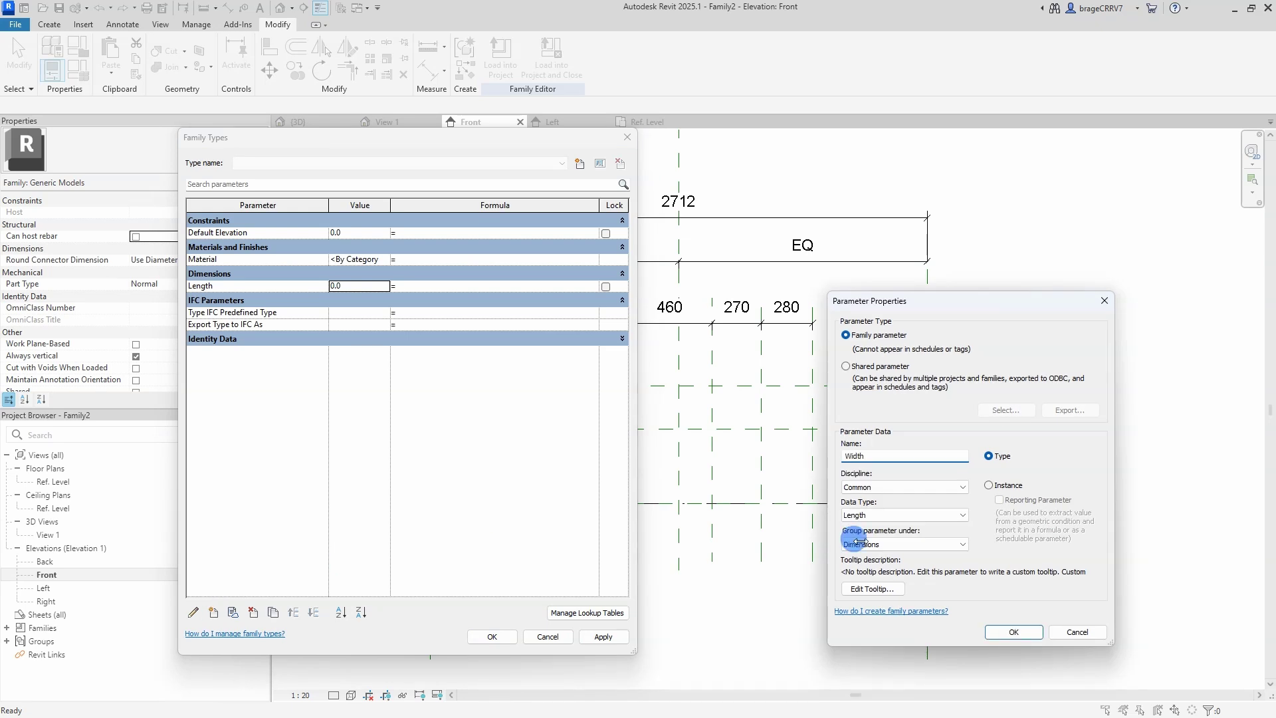
text(Width)
click(927, 517)
click(925, 521)
click(927, 544)
scroll(905, 551, down, 2)
click(906, 559)
click(1006, 630)
Add a Length-type family parameter named Thickness, grouped under Other.
click(213, 612)
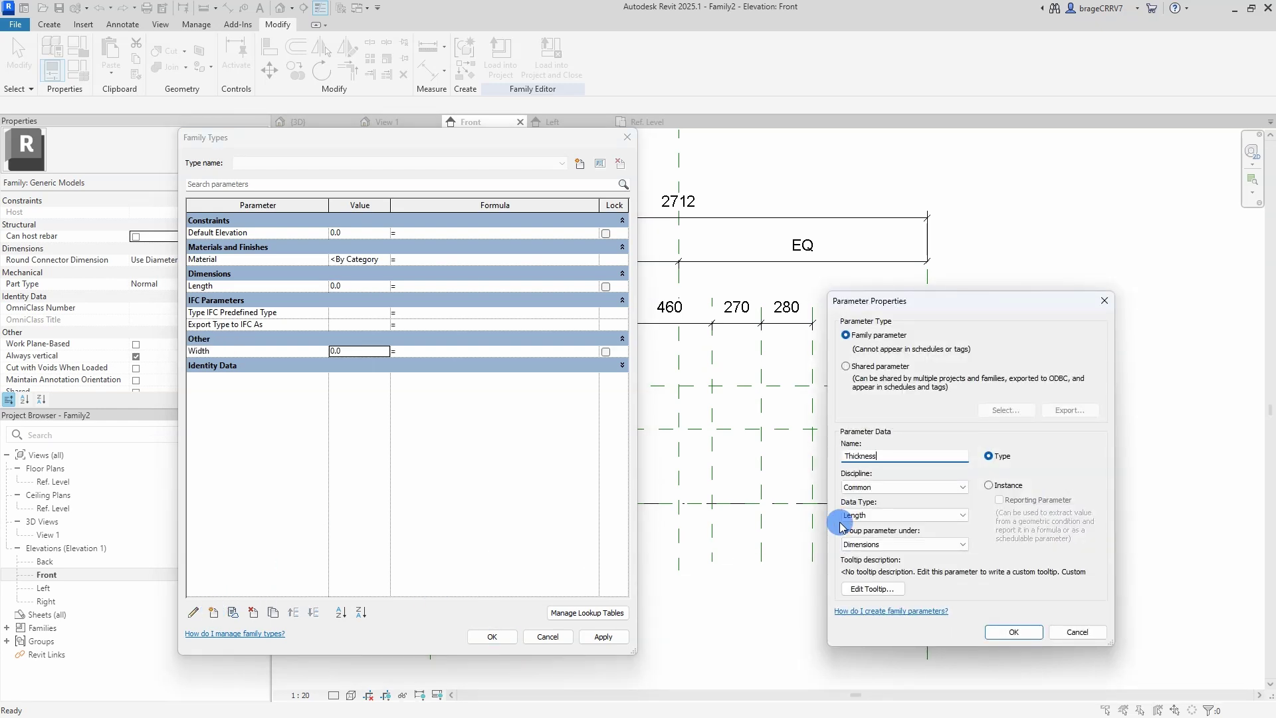
text(Thickness)
click(862, 542)
click(884, 489)
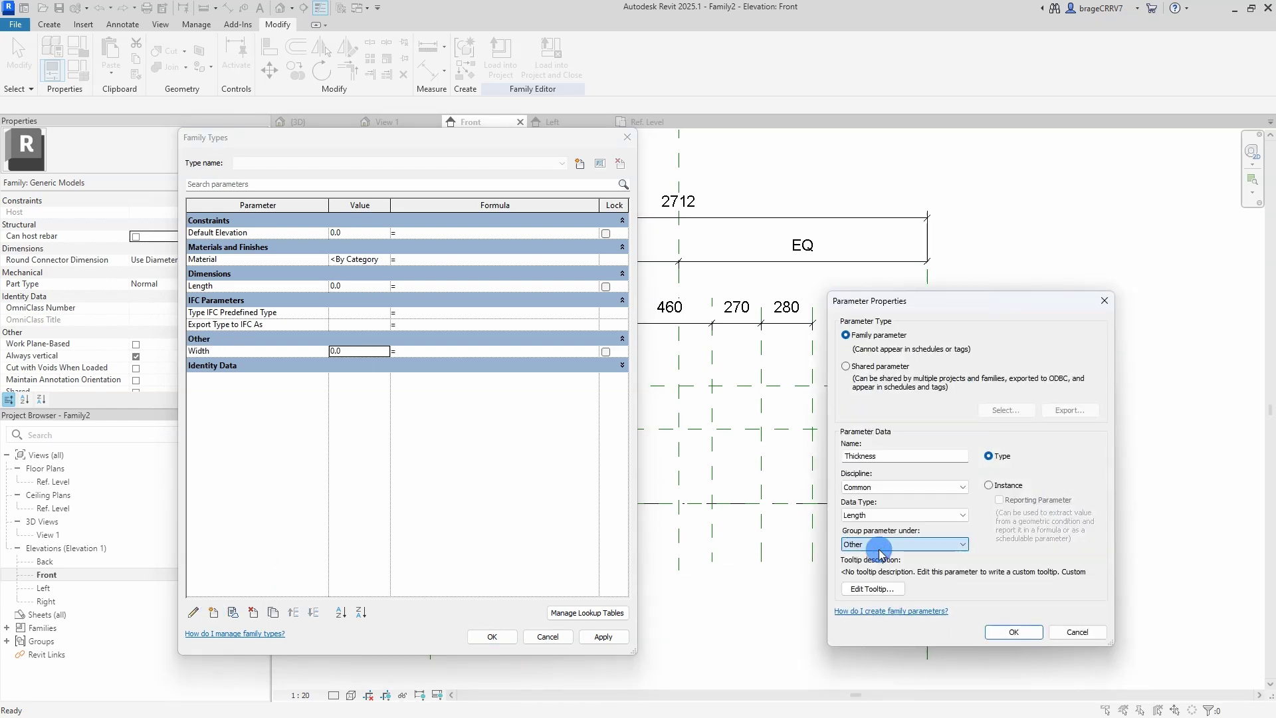
click(1007, 630)
Add a Length-type family parameter named Diameter, grouped under Other.
click(212, 613)
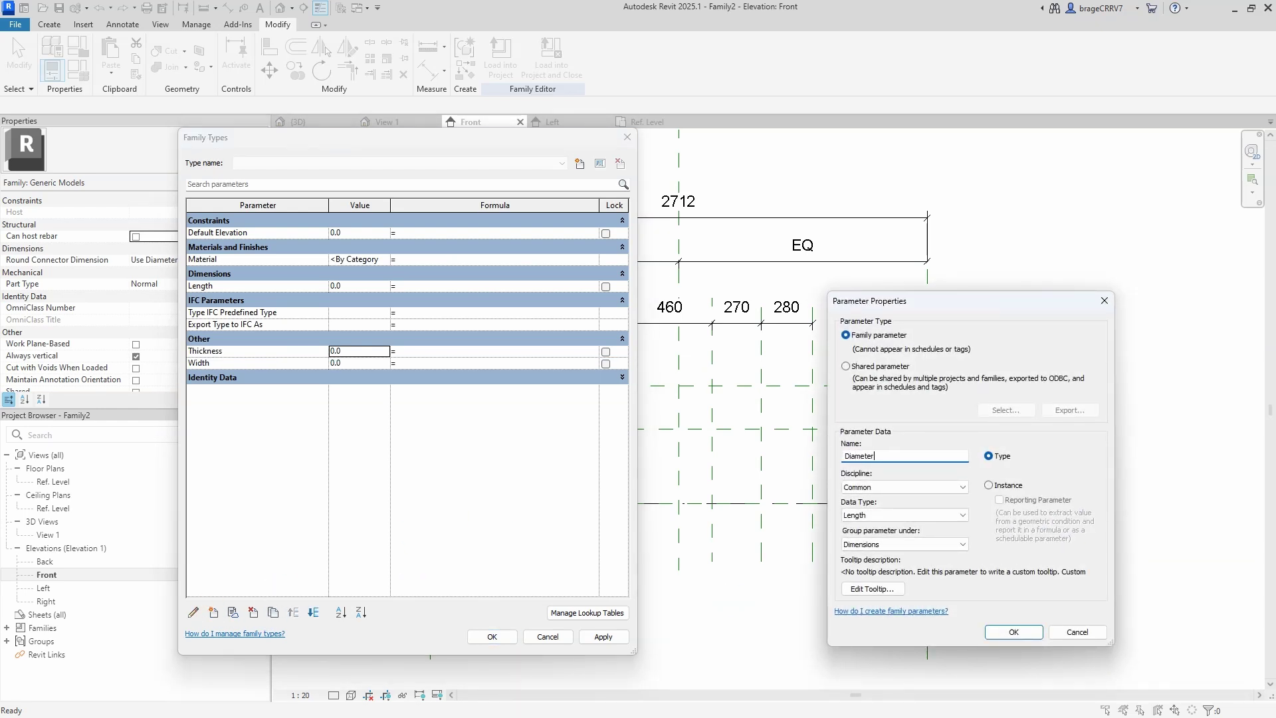
click(874, 546)
key(o)
key(Return)
click(1001, 631)
Add a Length-type family parameter named DVoid, grouped under Other.
click(213, 612)
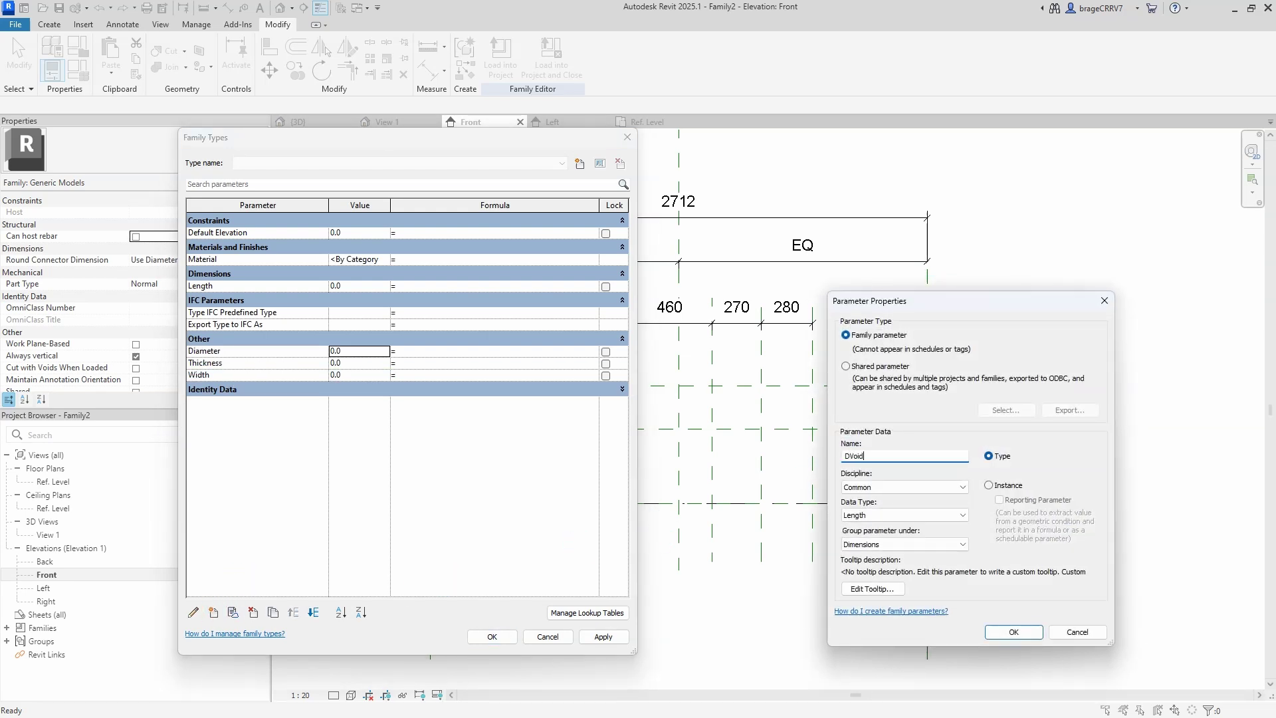
text(DVoid)
click(903, 543)
key(o)
key(Return)
click(989, 634)
Add a Length-type family parameter named DVoid2, grouped under Other.
click(213, 613)
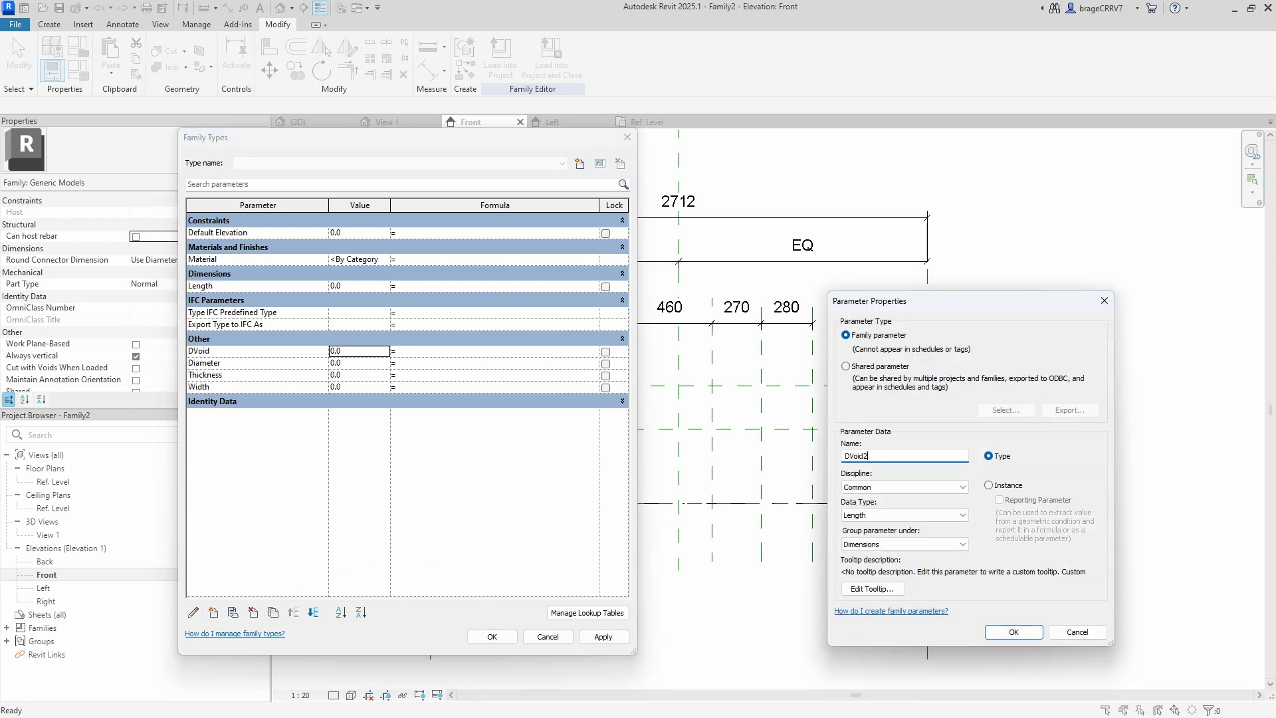
click(902, 543)
key(o)
key(Return)
click(990, 631)
Add a Length-type family parameter named xThickness, grouped under Other.
click(213, 612)
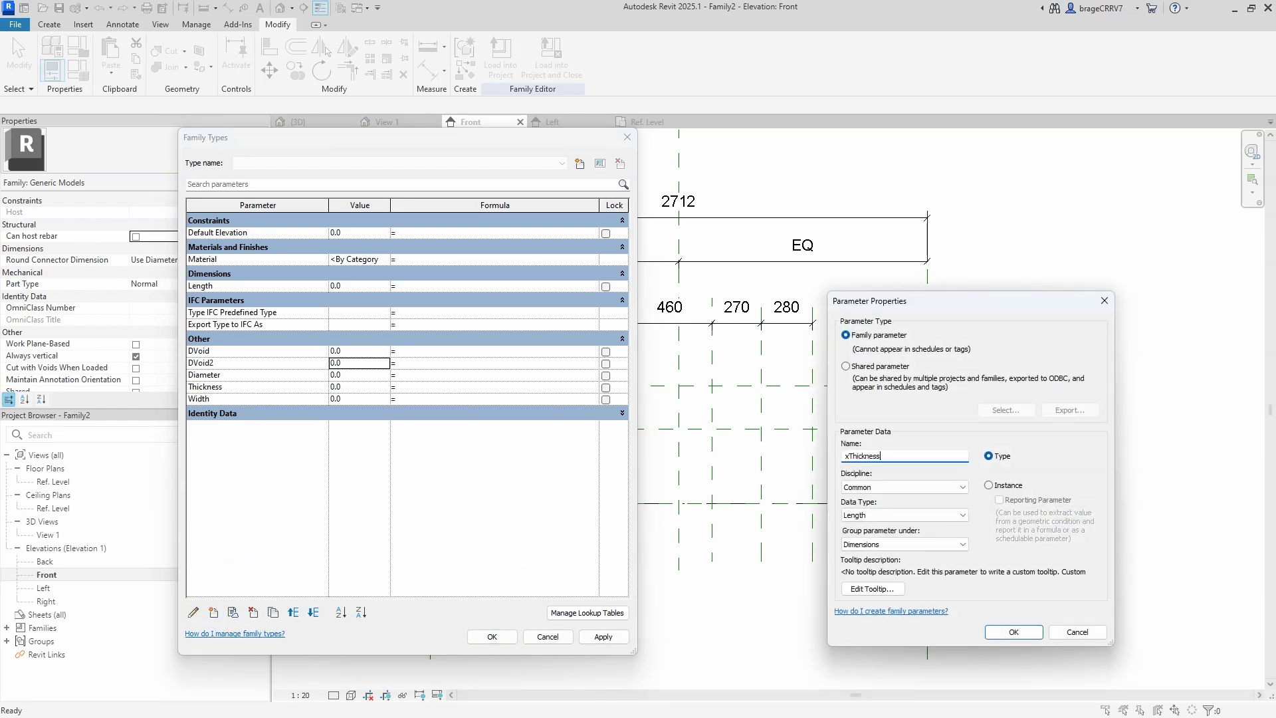
click(848, 543)
key(o)
key(Return)
click(1001, 631)
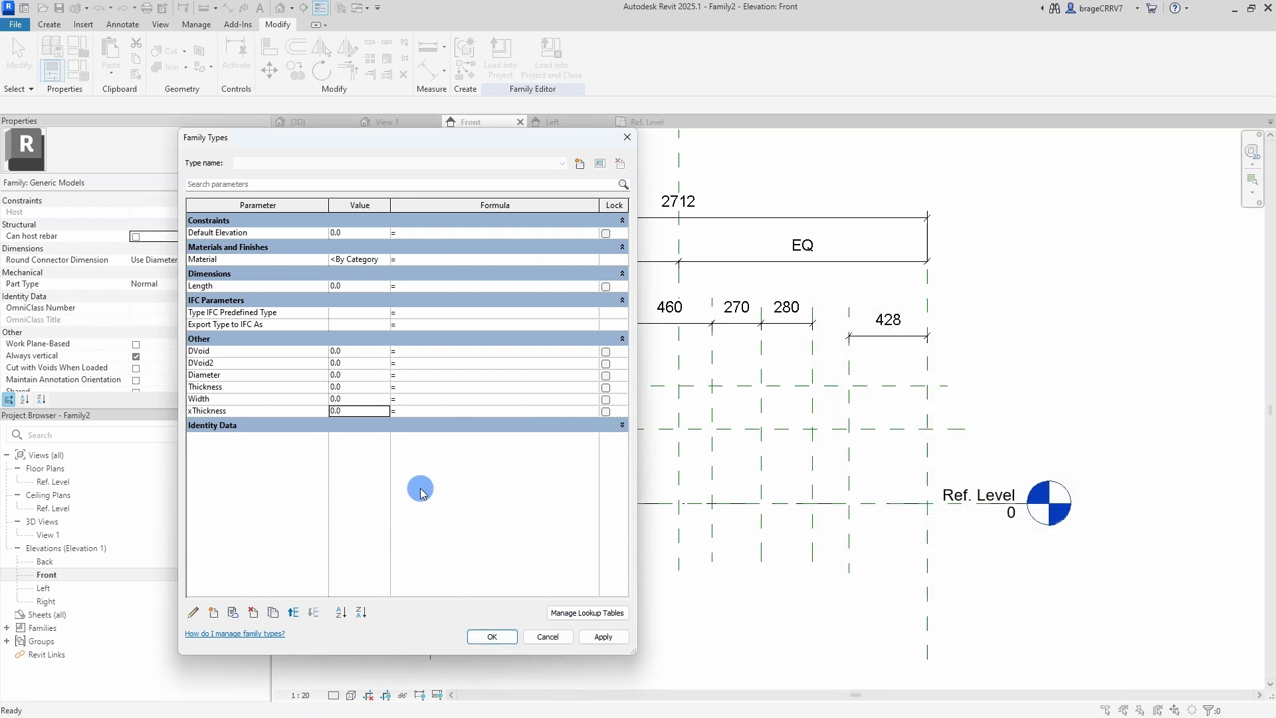
Add a Yes/No parameter named Fire resistance under Dimensions, move it below Length, and apply the family types.
click(213, 612)
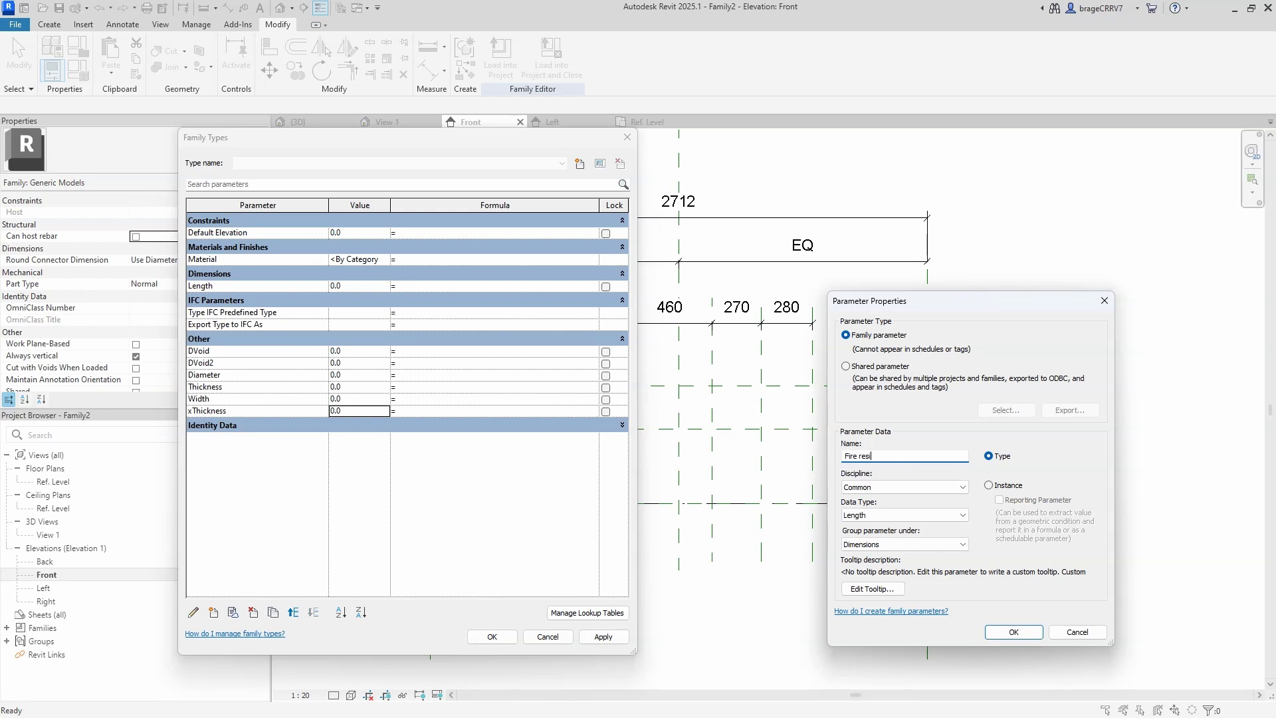
click(895, 515)
click(886, 692)
click(867, 544)
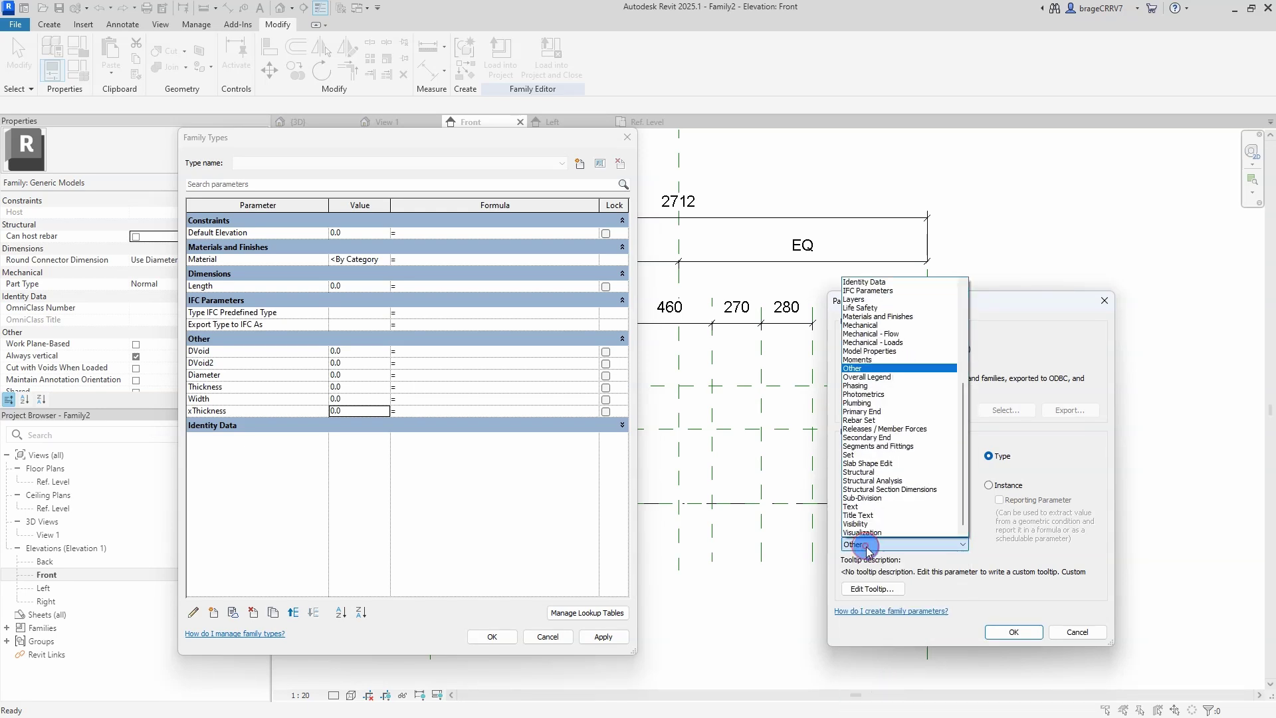
text(di)
click(866, 547)
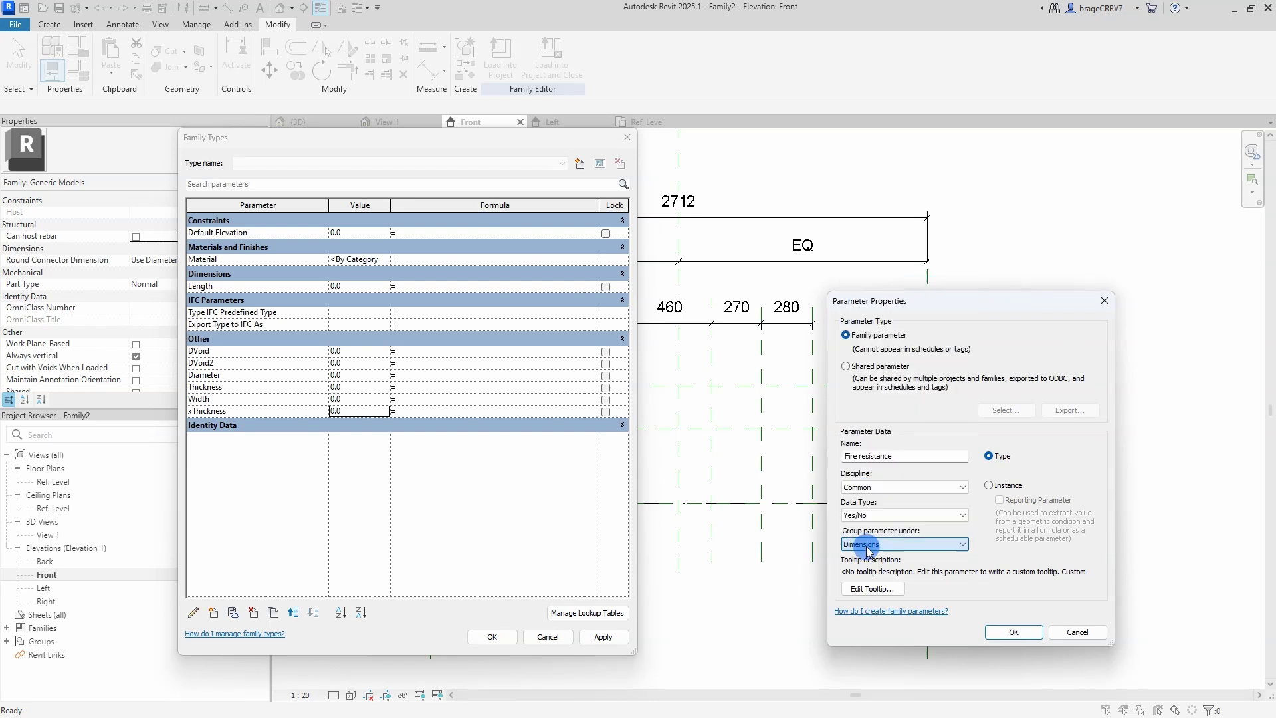
click(998, 633)
click(315, 613)
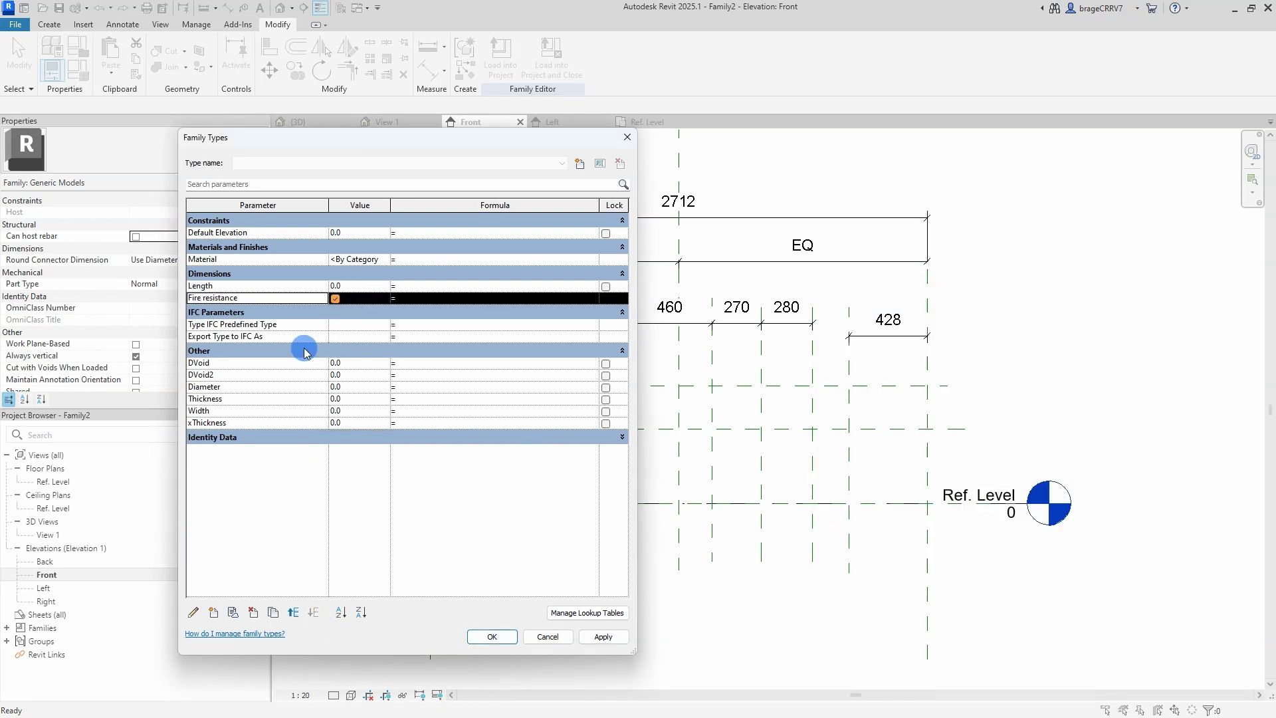
click(601, 636)
click(502, 642)
Label the overall width dimension above the reference planes with the Width parameter.
click(592, 217)
click(555, 55)
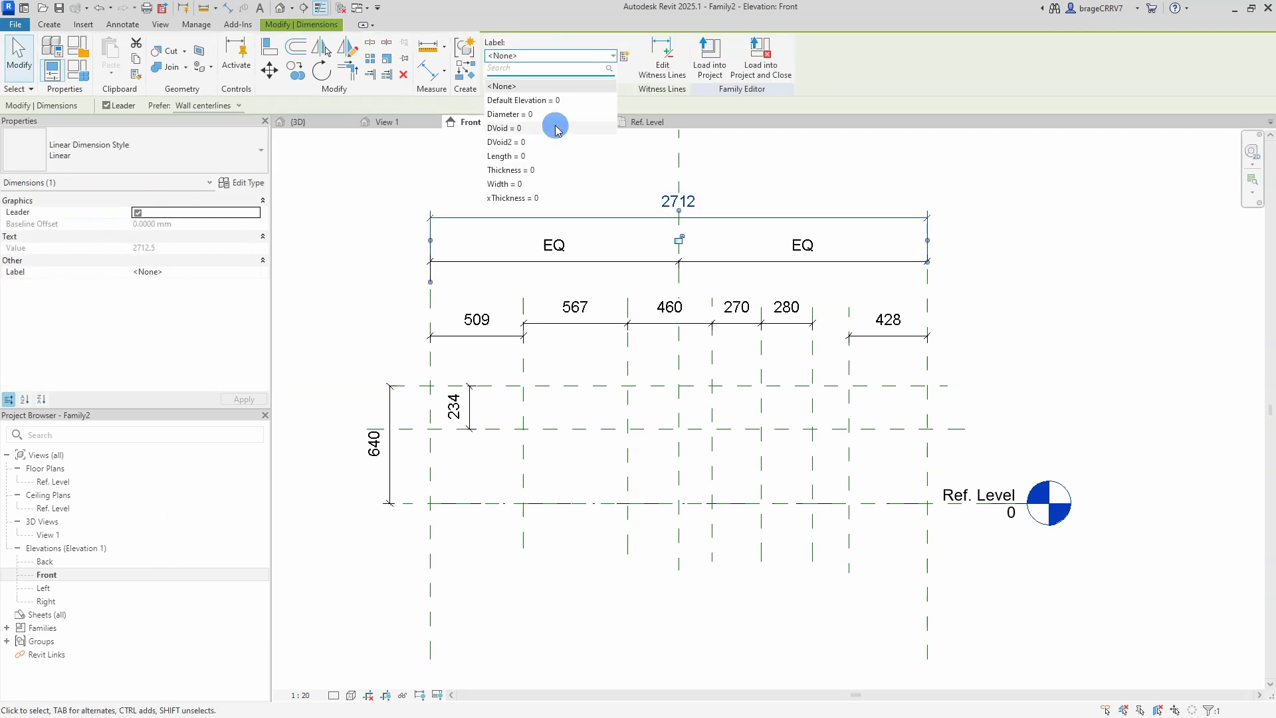
click(521, 183)
click(584, 197)
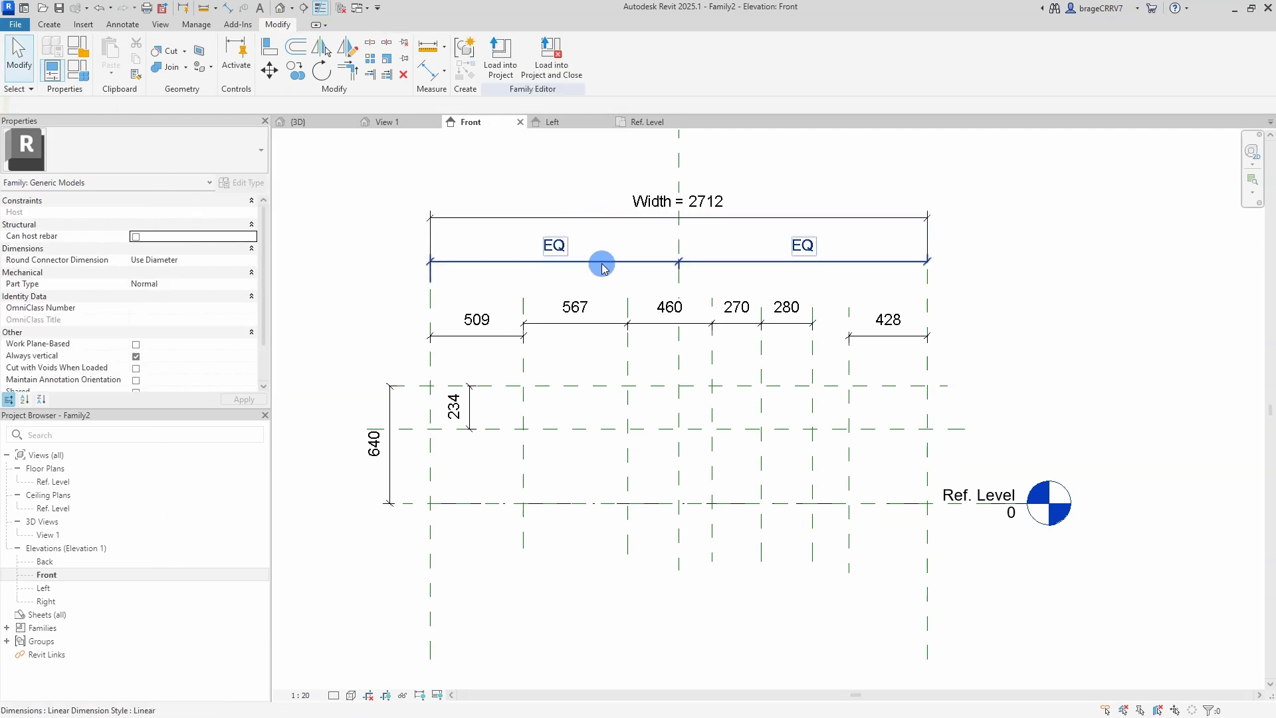
Label the two outer dimensions, between each slab edge and its nearest void plane, with the DVoid parameter.
click(477, 336)
ctrl+click(874, 334)
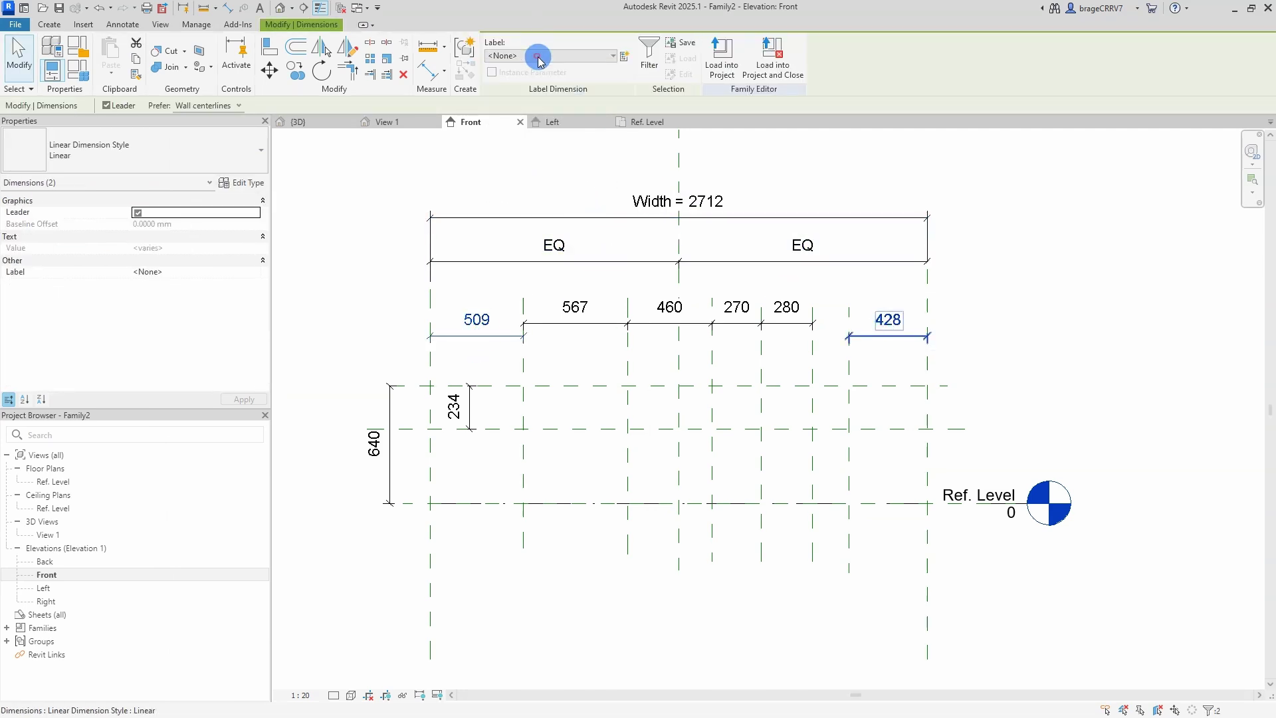
click(532, 56)
click(524, 128)
click(380, 286)
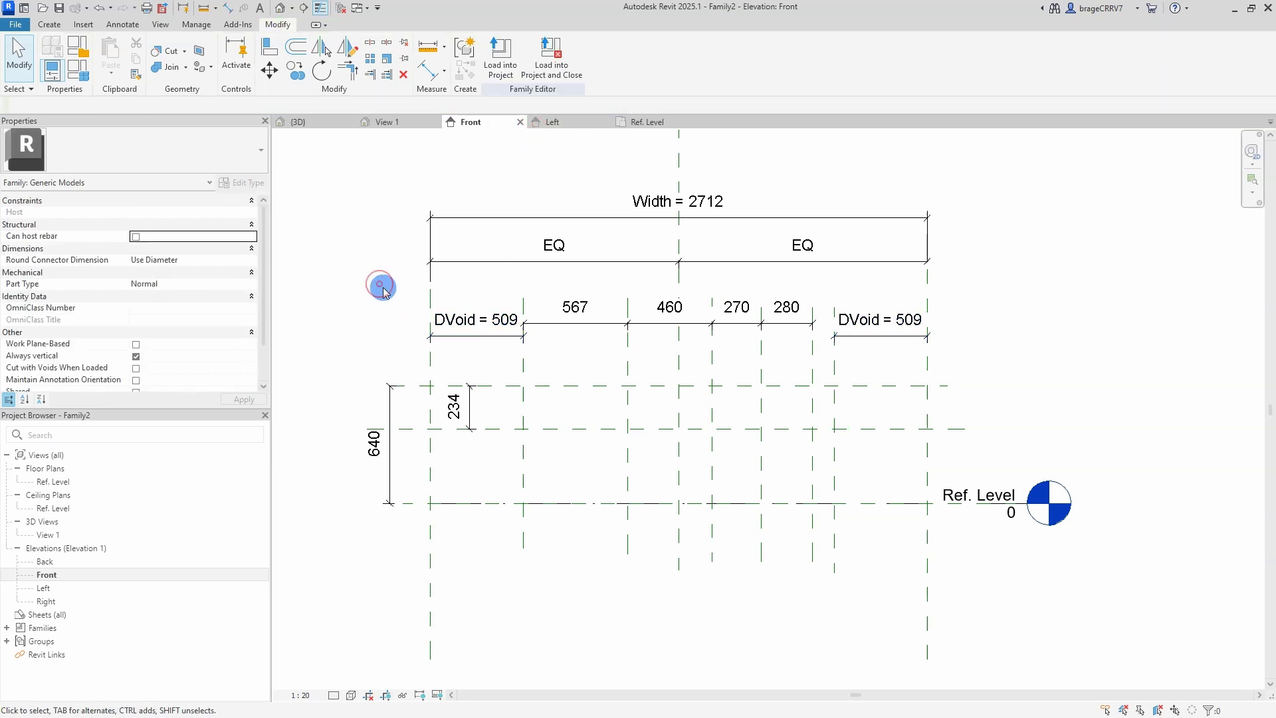
Move the middle horizontal reference plane up until it lies 100 mm below the top plane.
click(502, 429)
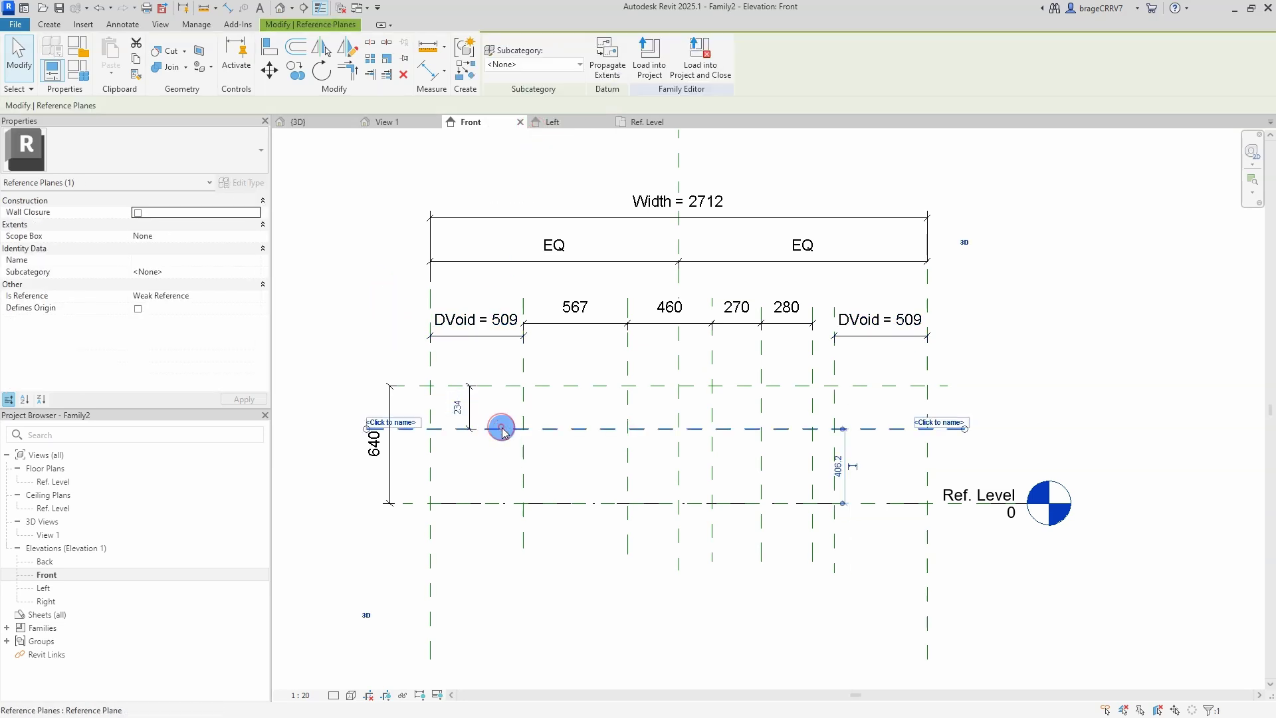
key(m)
key(v)
click(489, 485)
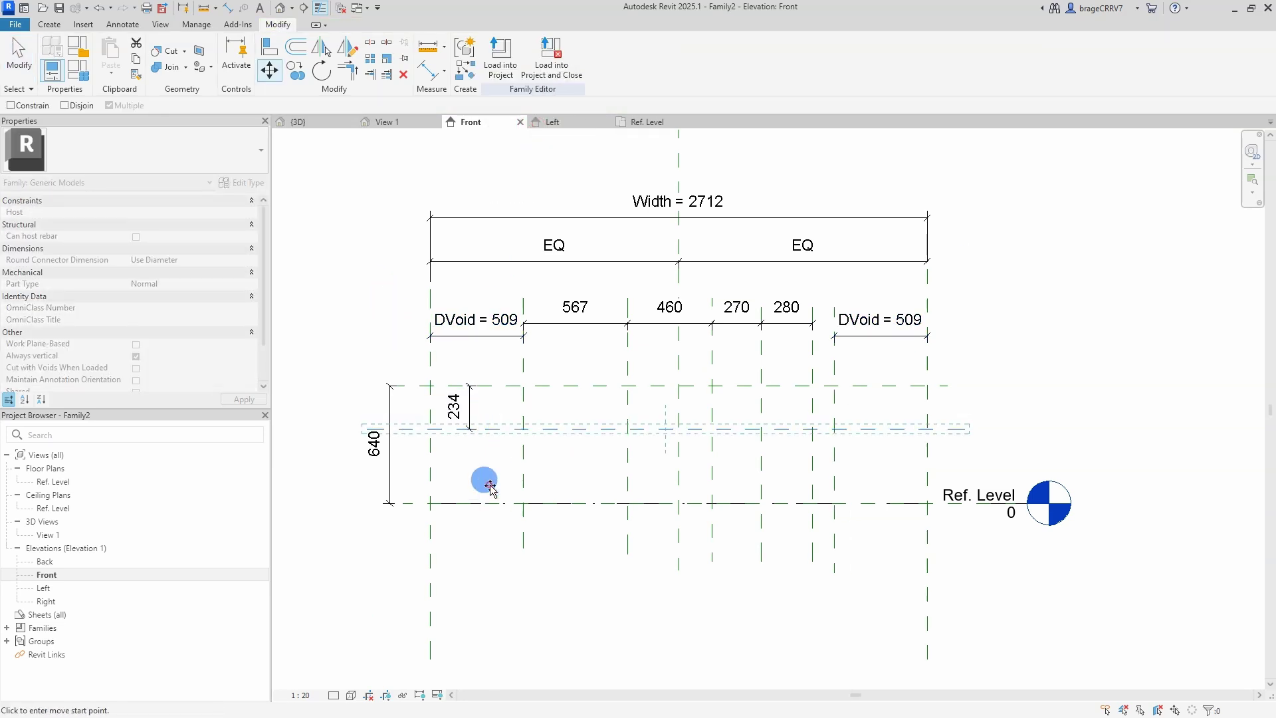
text(134)
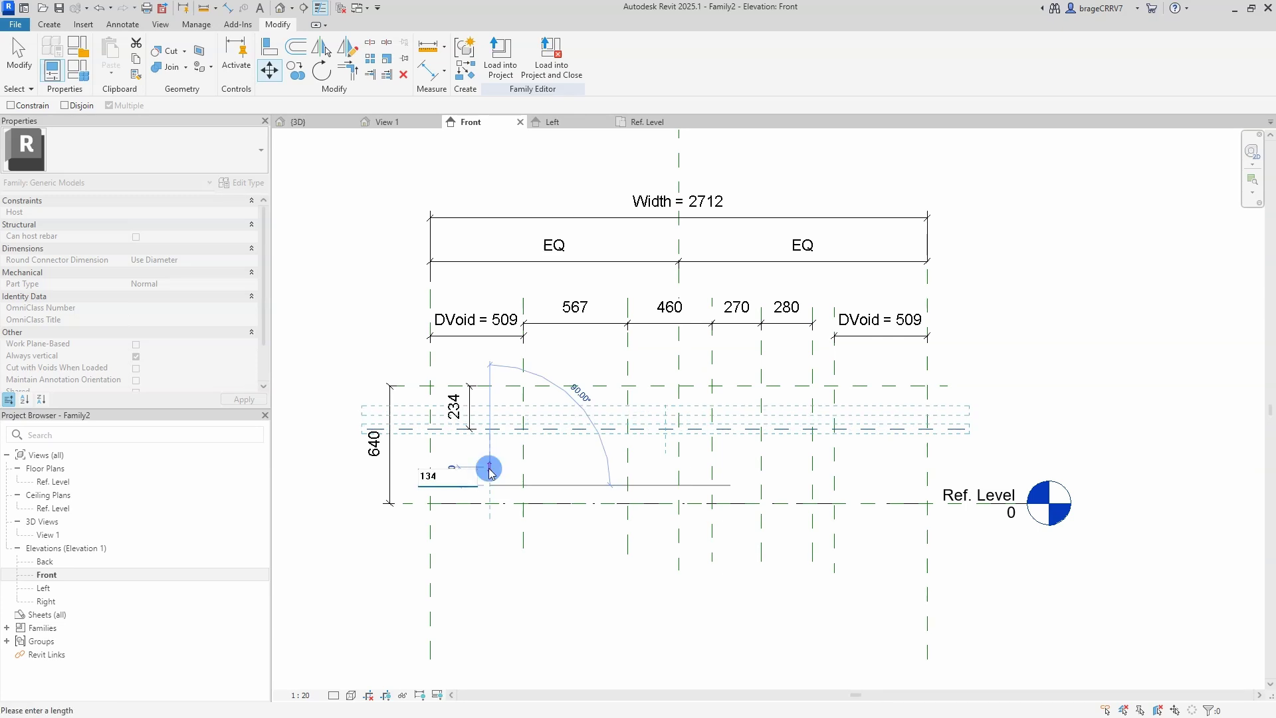
key(Return)
click(485, 463)
Label the overall height dimension with the Thickness parameter.
click(470, 393)
click(489, 398)
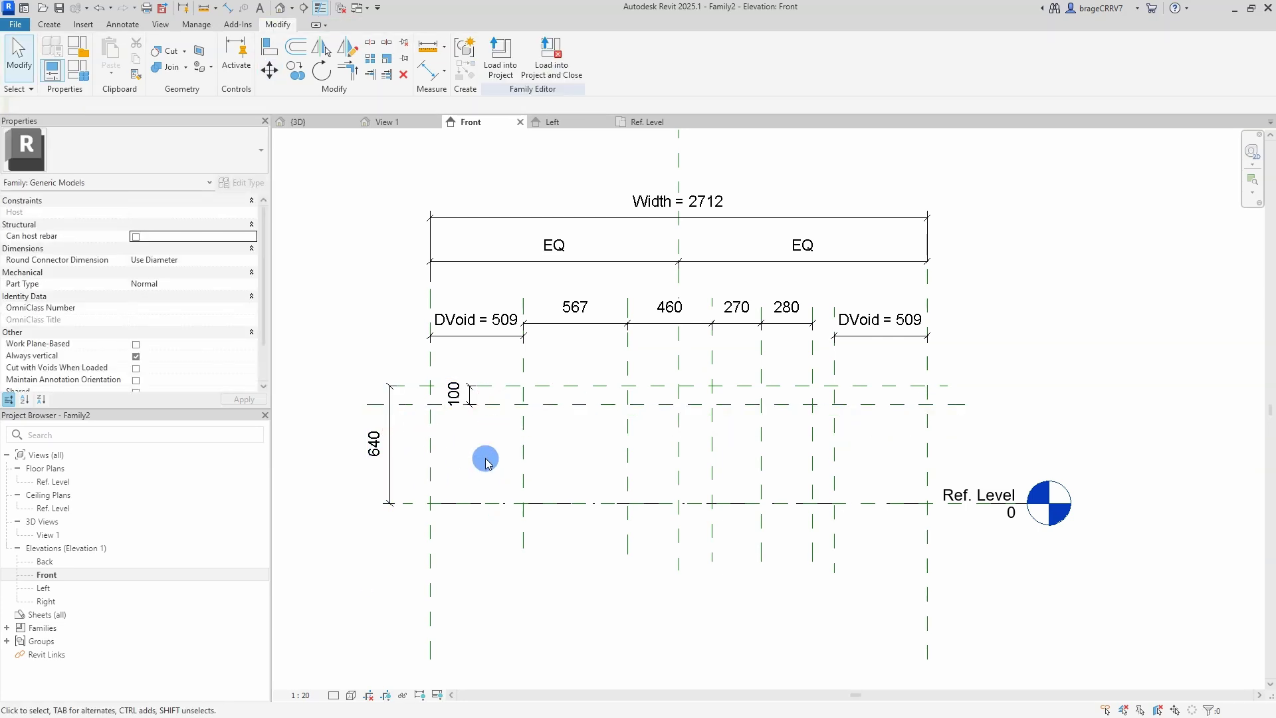
scroll(484, 456, up, 1)
click(544, 55)
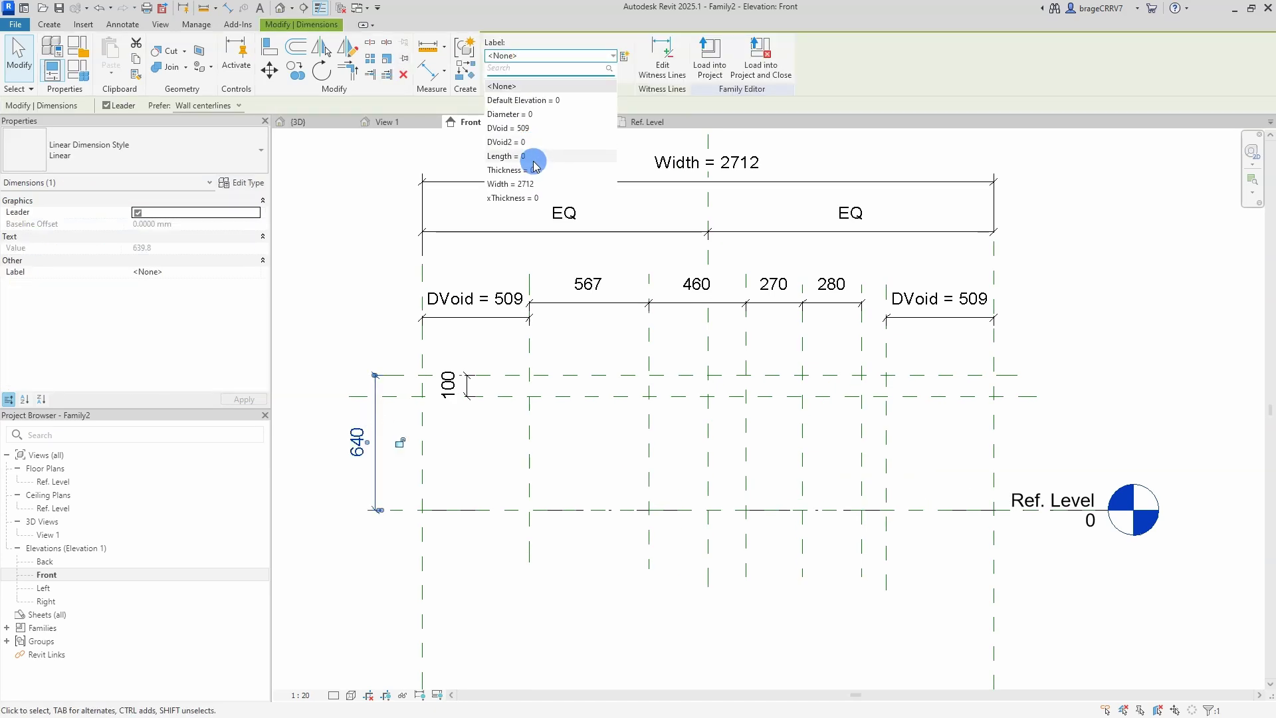
click(528, 174)
Move the overall height dimension closer to the section and label it with the xThickness parameter.
drag(374, 409, 404, 418)
click(407, 462)
click(407, 463)
click(542, 54)
click(512, 198)
click(368, 478)
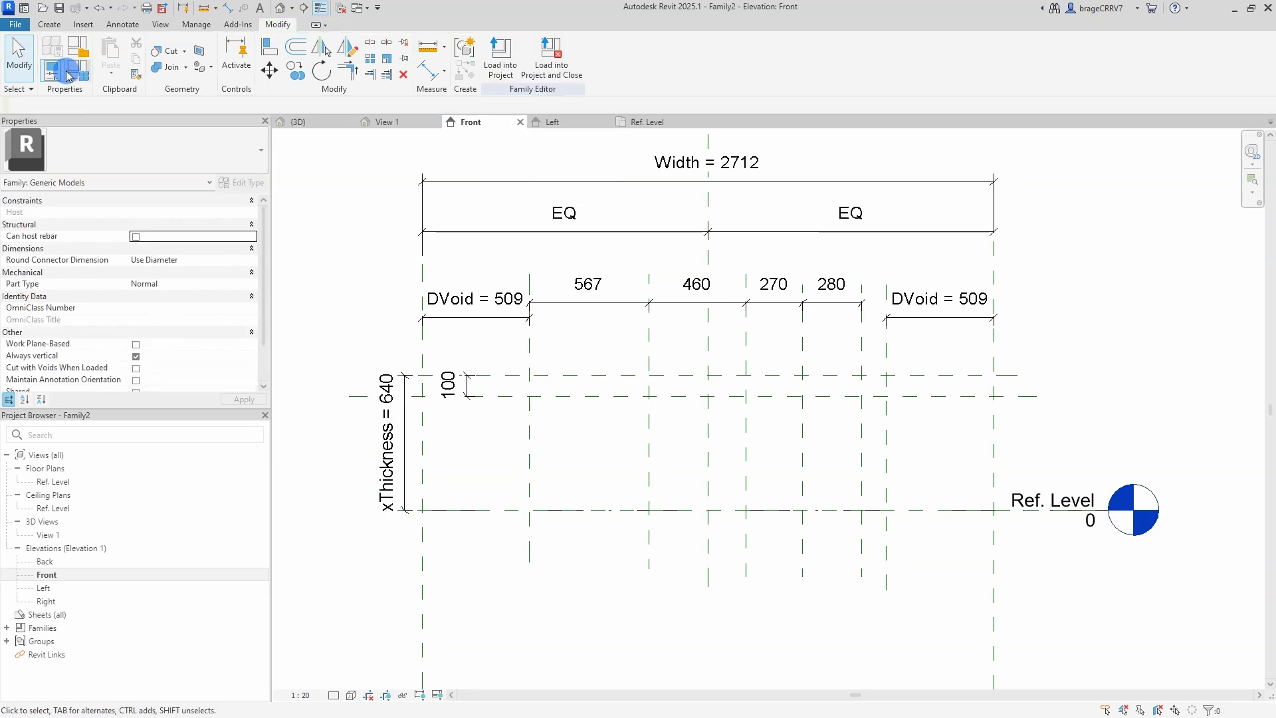
In the family types, set the Width formula to 1200 mm and the DVoid formula to 128 mm, and apply them.
click(78, 70)
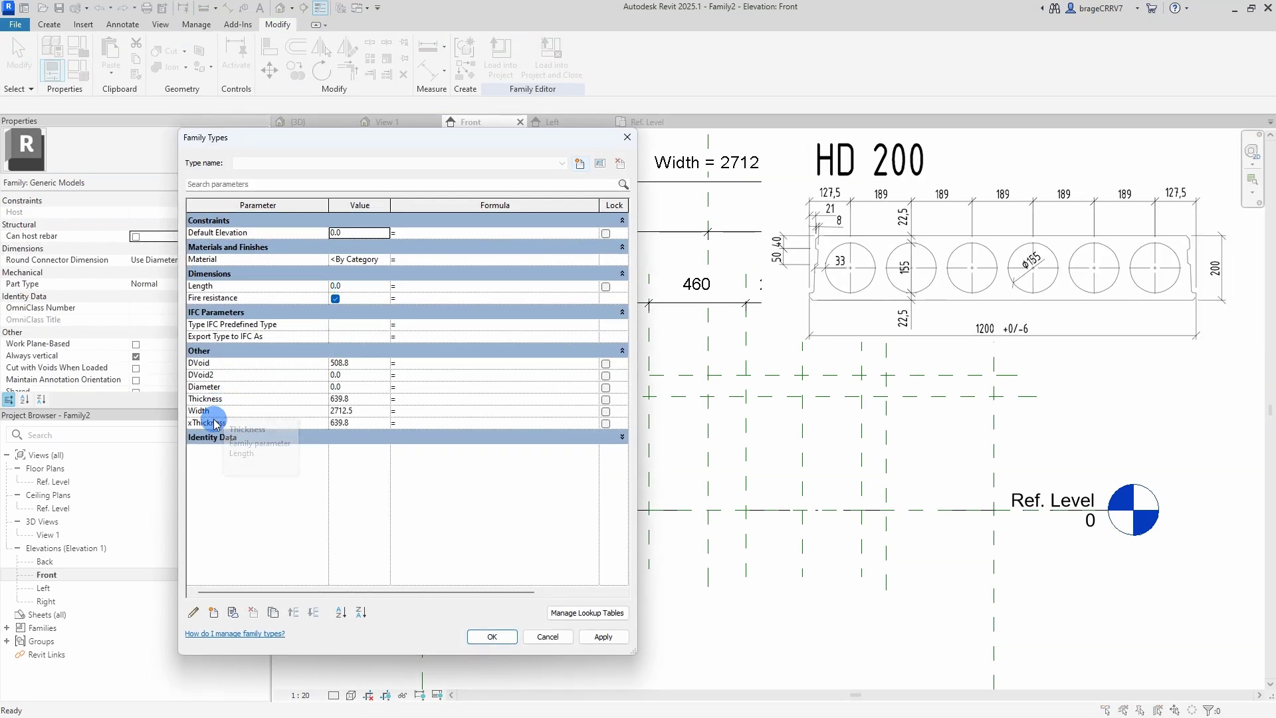
click(406, 412)
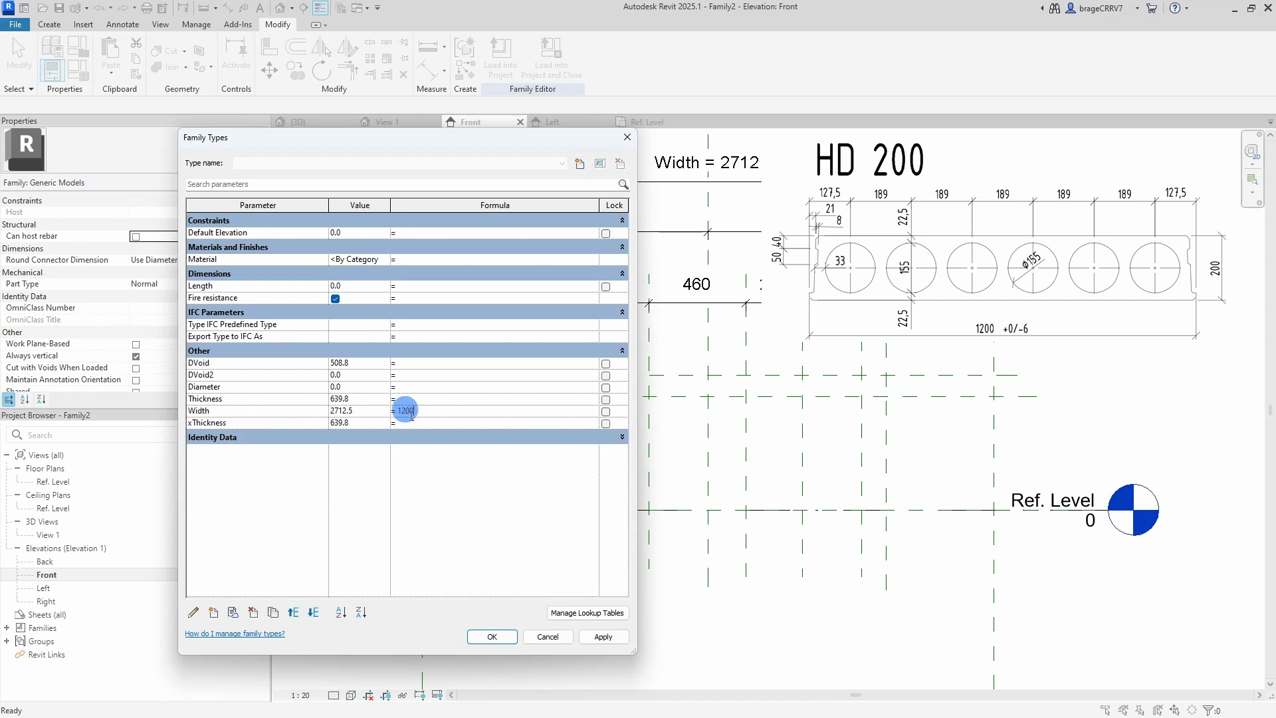
click(602, 637)
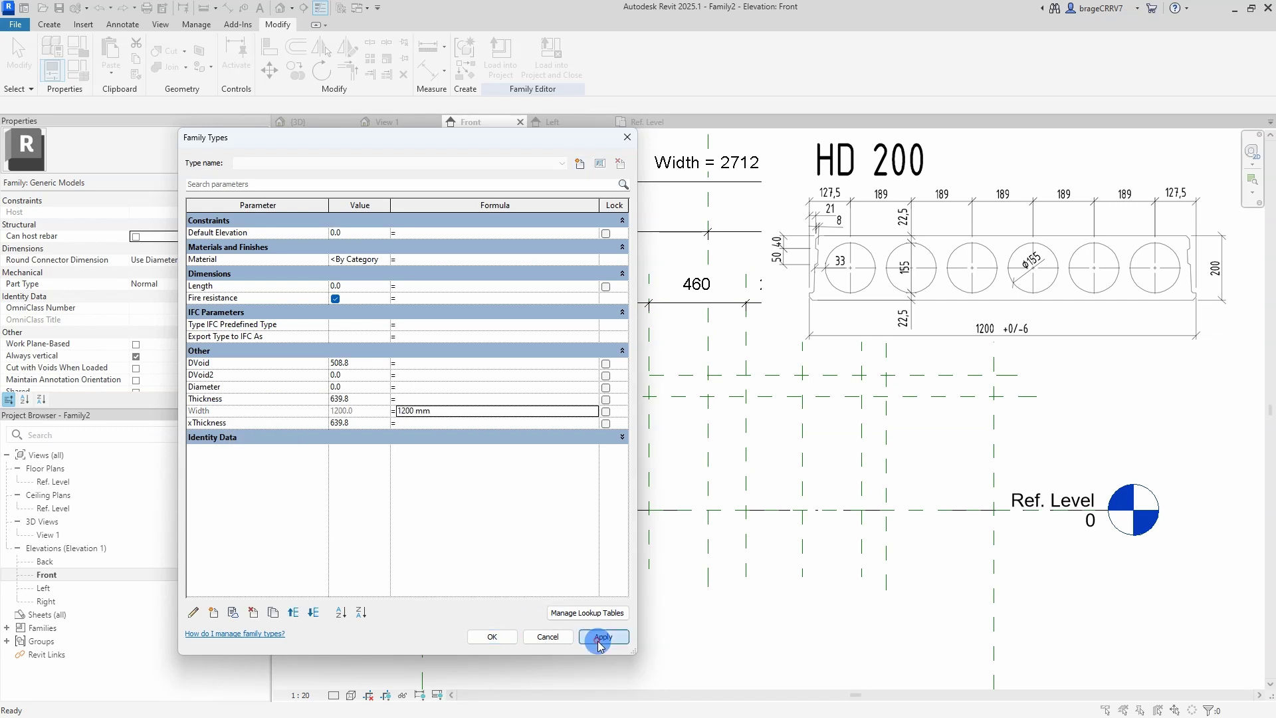
click(410, 363)
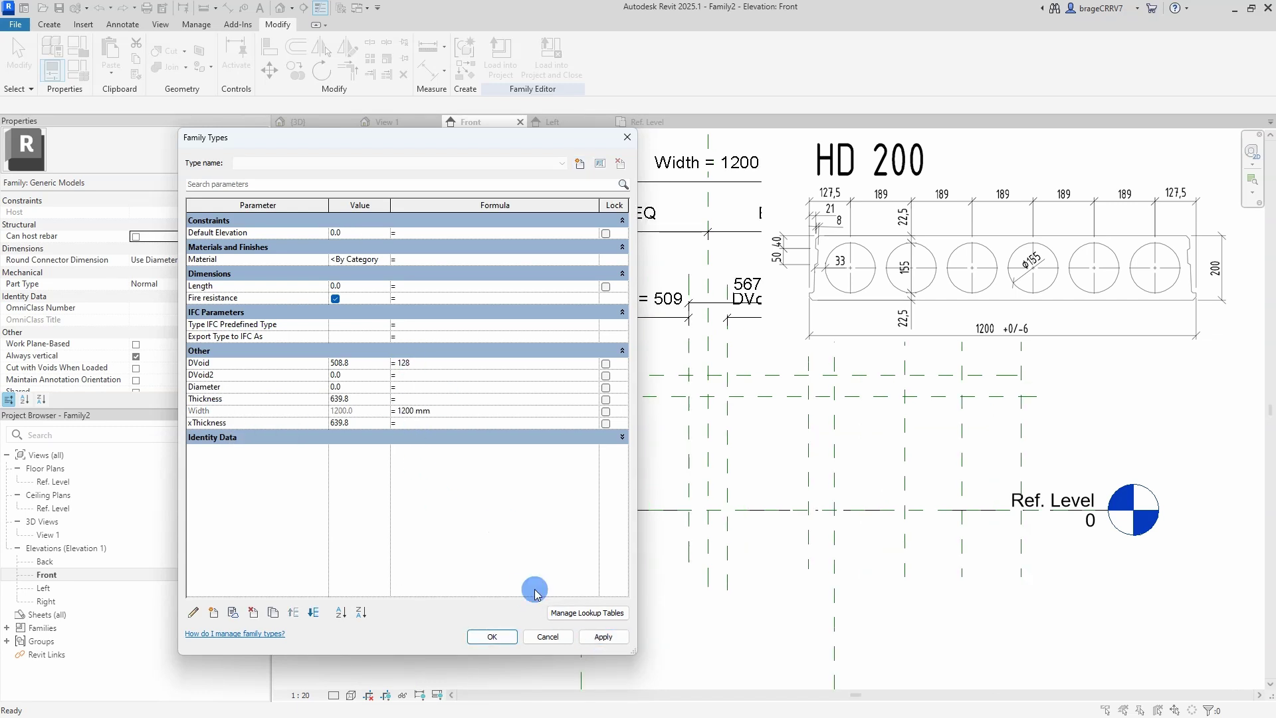
click(602, 636)
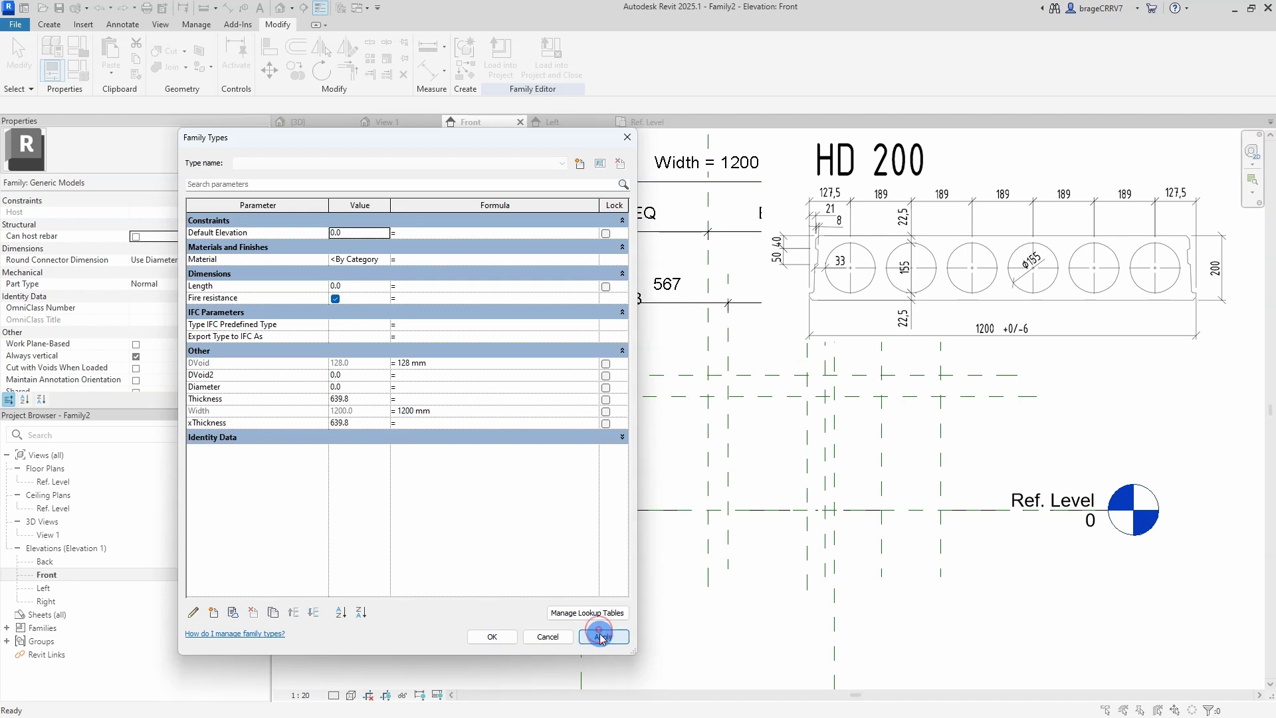
Set the Diameter formula to 155 mm and the Thickness formula to 200 mm, and apply them.
click(410, 388)
click(412, 400)
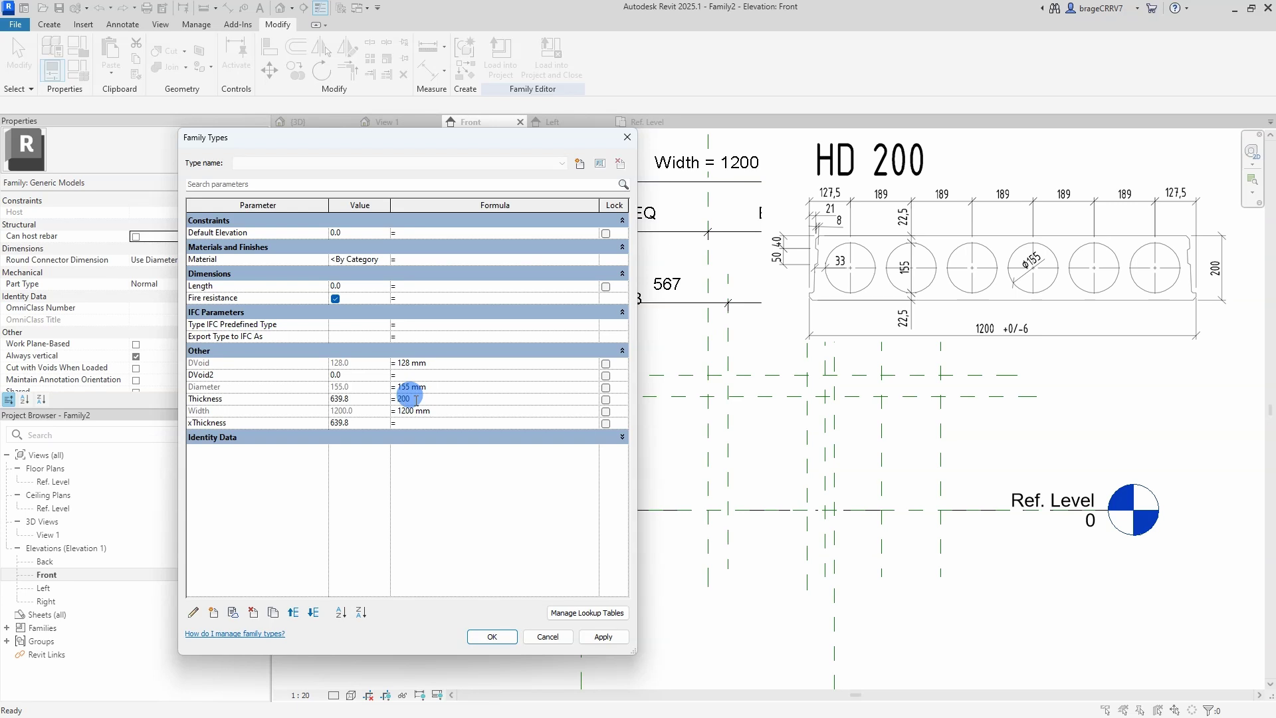
click(602, 637)
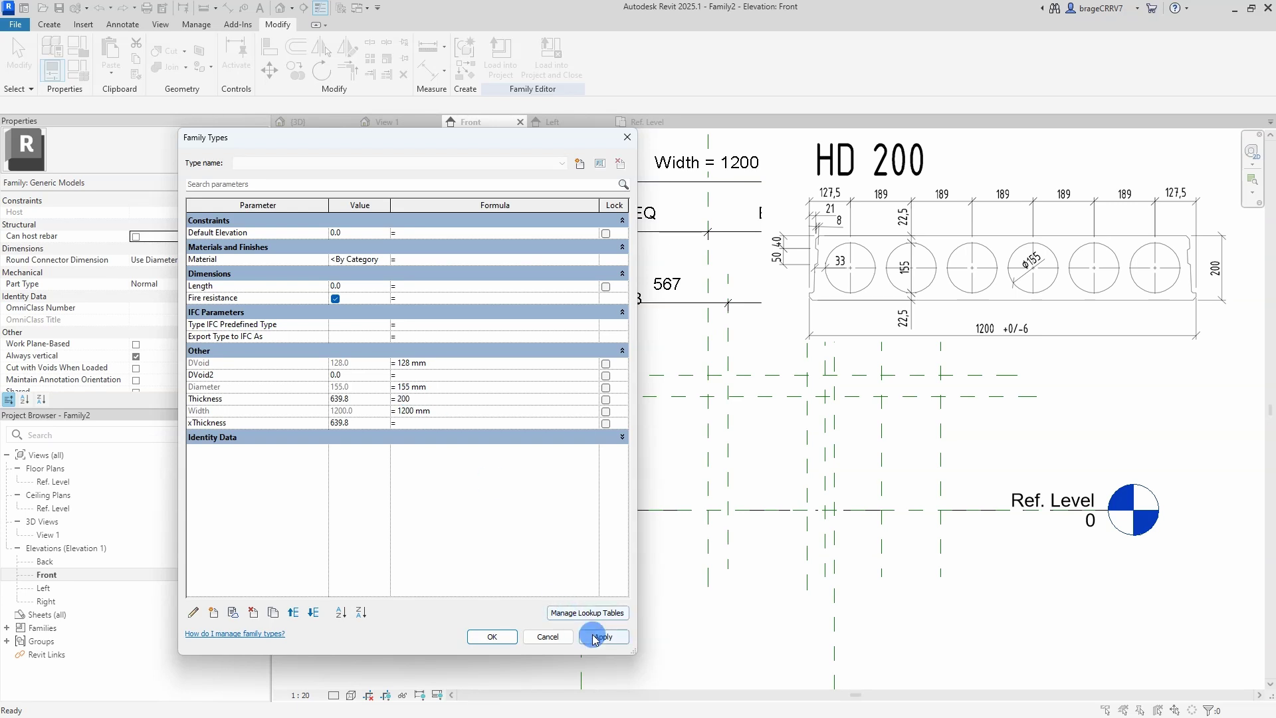
Set the DVoid2 formula to 189 mm, apply it and accept the family types.
click(404, 375)
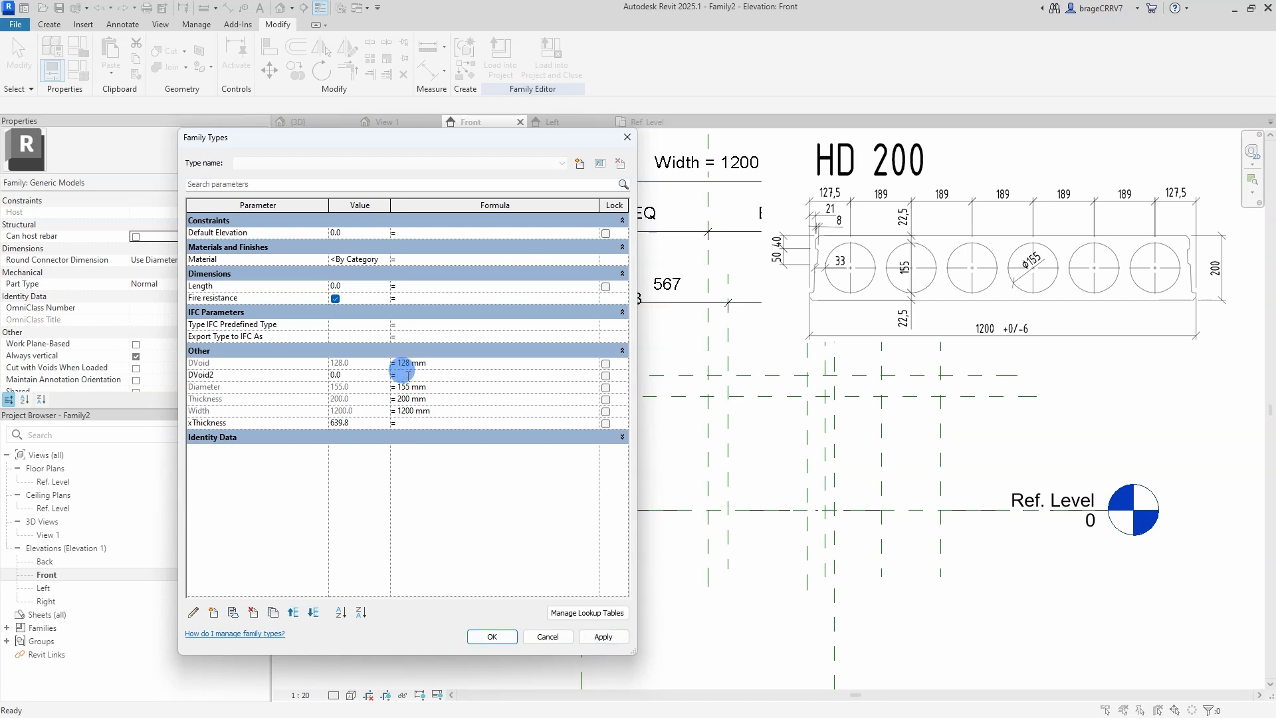
text(189)
click(602, 637)
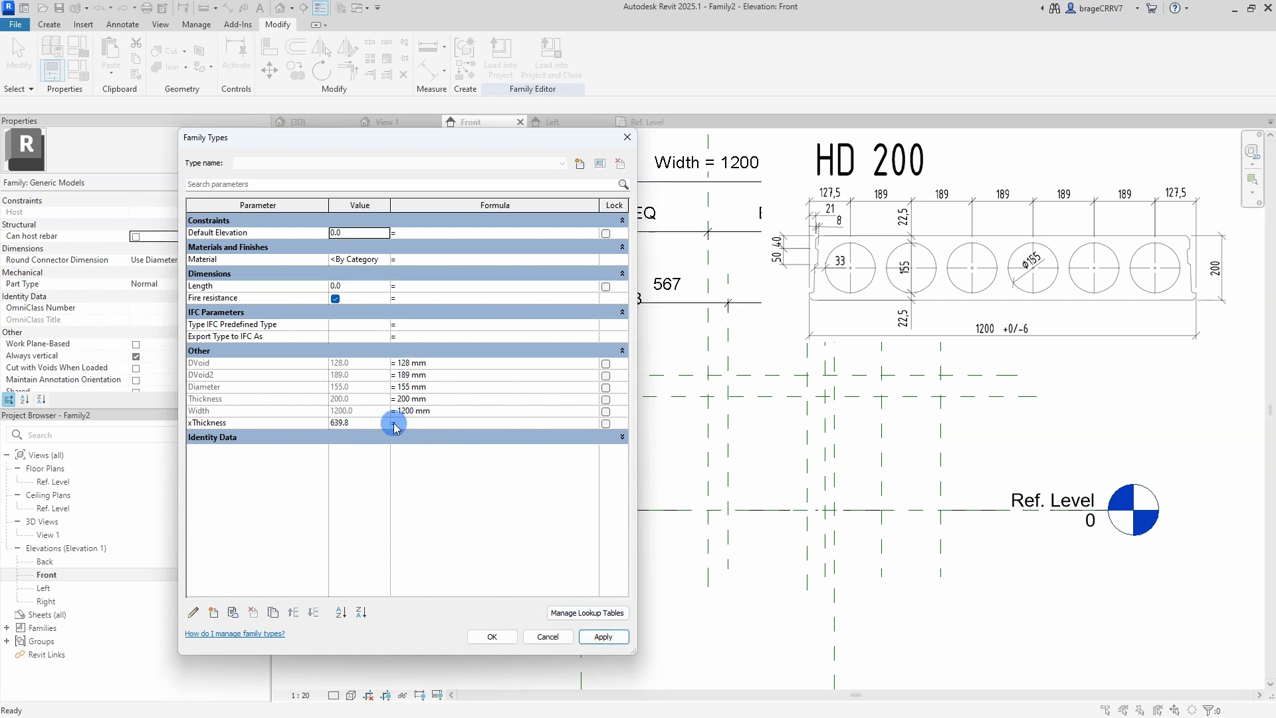
click(492, 637)
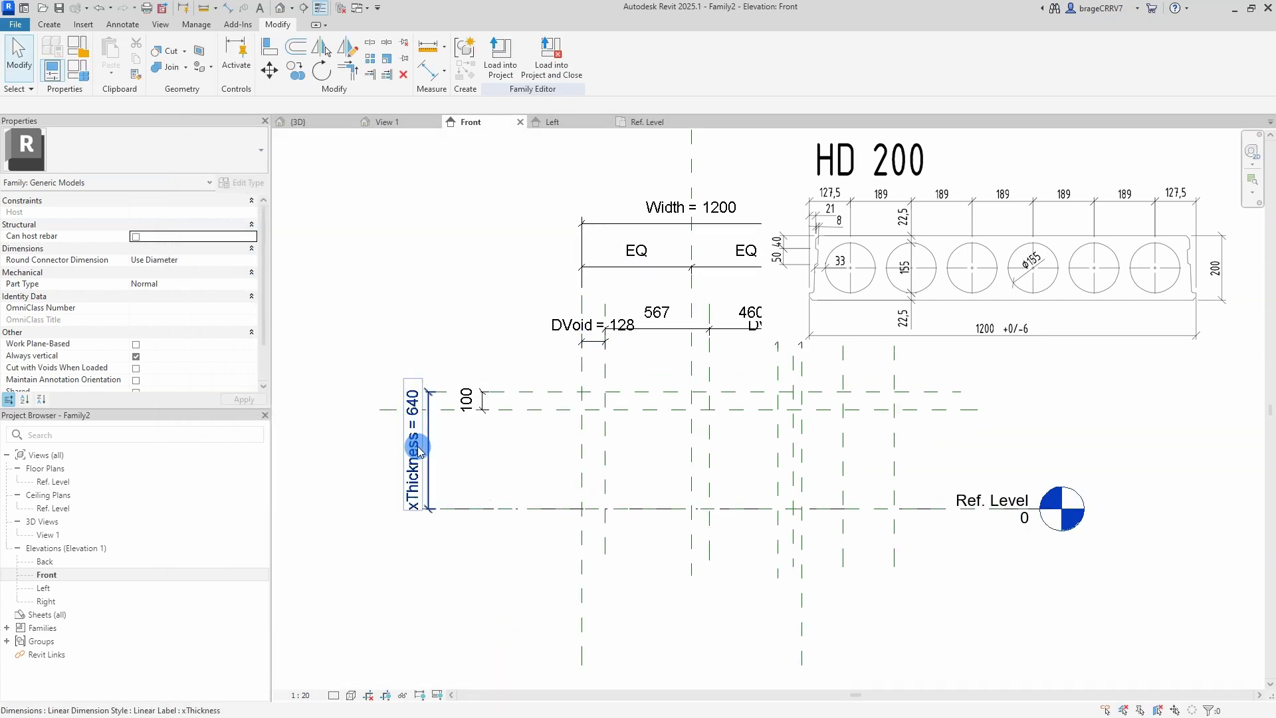
Move the top horizontal reference plane down to about 260 mm above the Ref. Level.
click(532, 392)
drag(534, 423, 530, 460)
click(538, 441)
scroll(538, 441, up, 2)
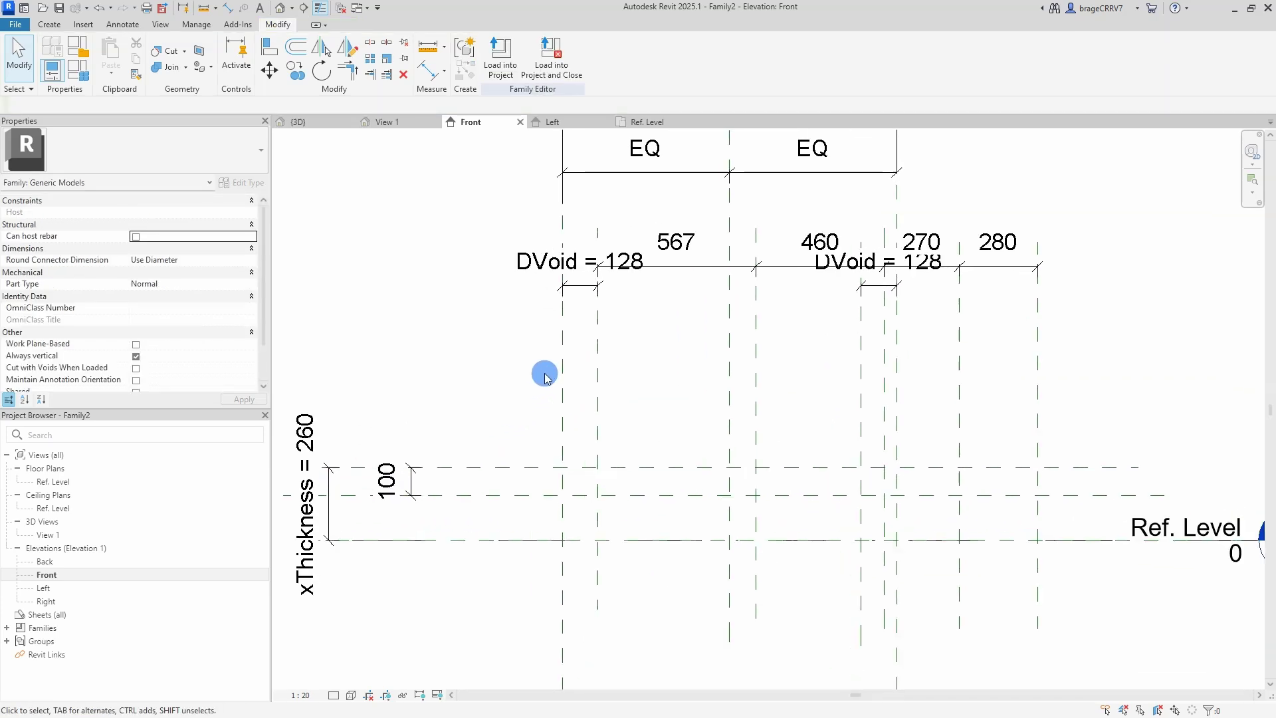
Label the chained dimension between the inner void reference planes with the DVoid2 parameter.
middle_drag(673, 407, 633, 419)
click(643, 282)
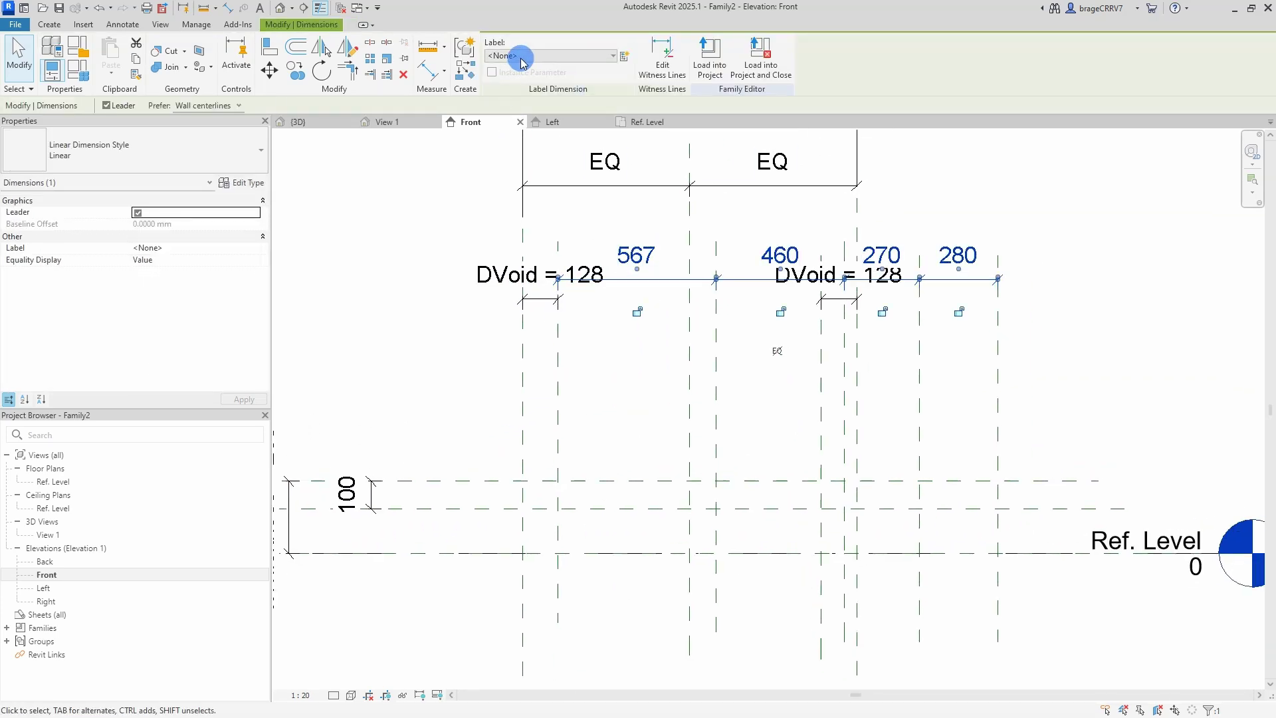
click(545, 56)
click(532, 141)
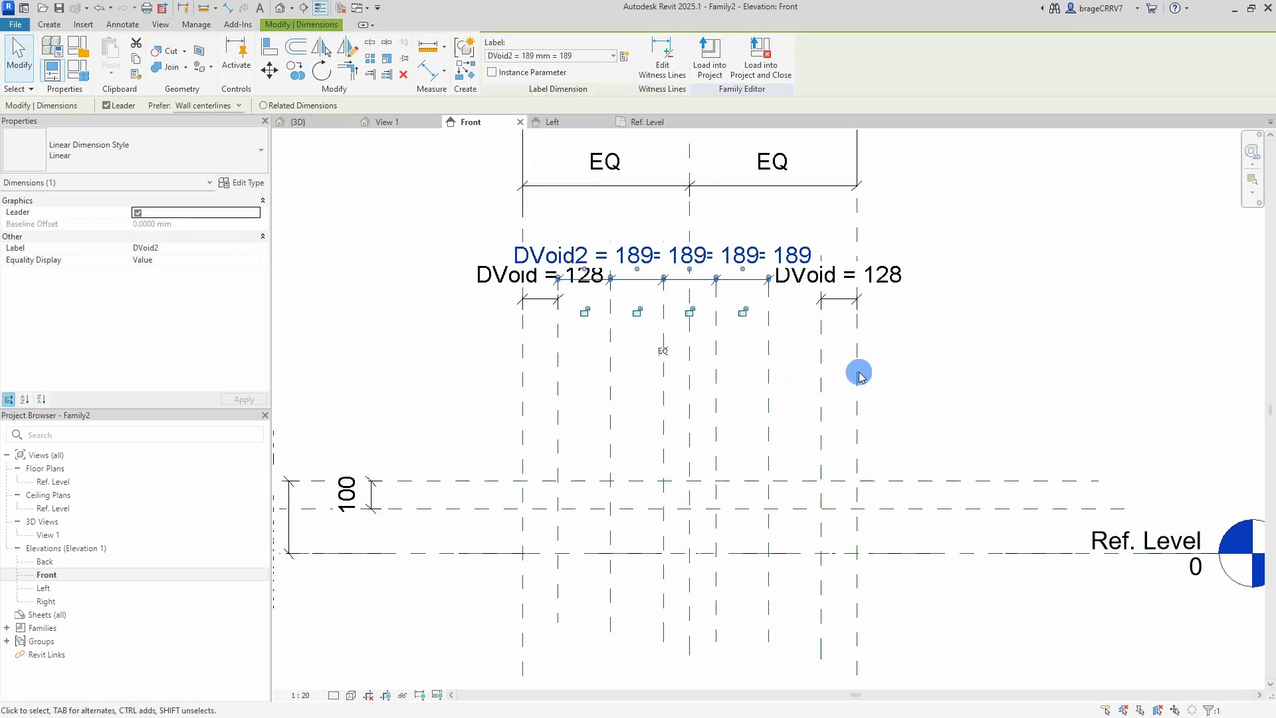
click(942, 361)
Move the DVoid, DVoid2, EQ and Width dimension lines down closer to the slab section.
drag(512, 319, 584, 396)
drag(746, 310, 746, 421)
click(877, 422)
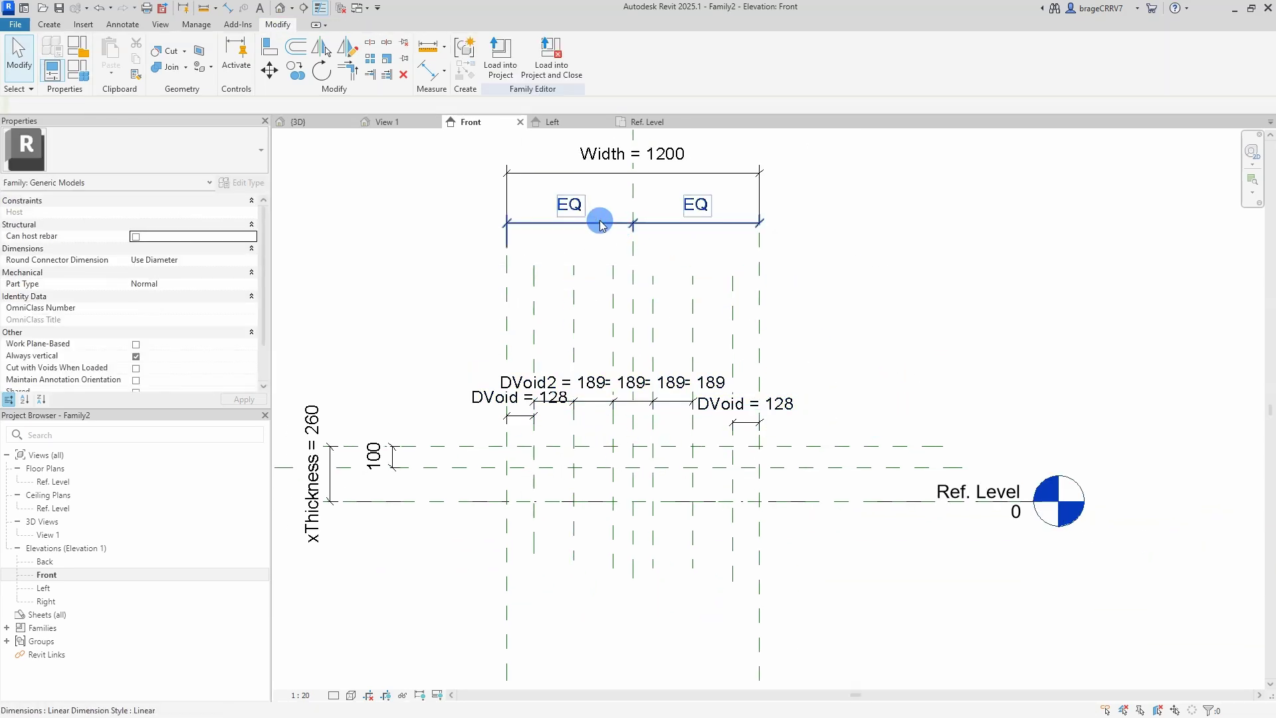
drag(598, 220, 572, 299)
Set the scale of the Front view to 1 : 10.
click(300, 695)
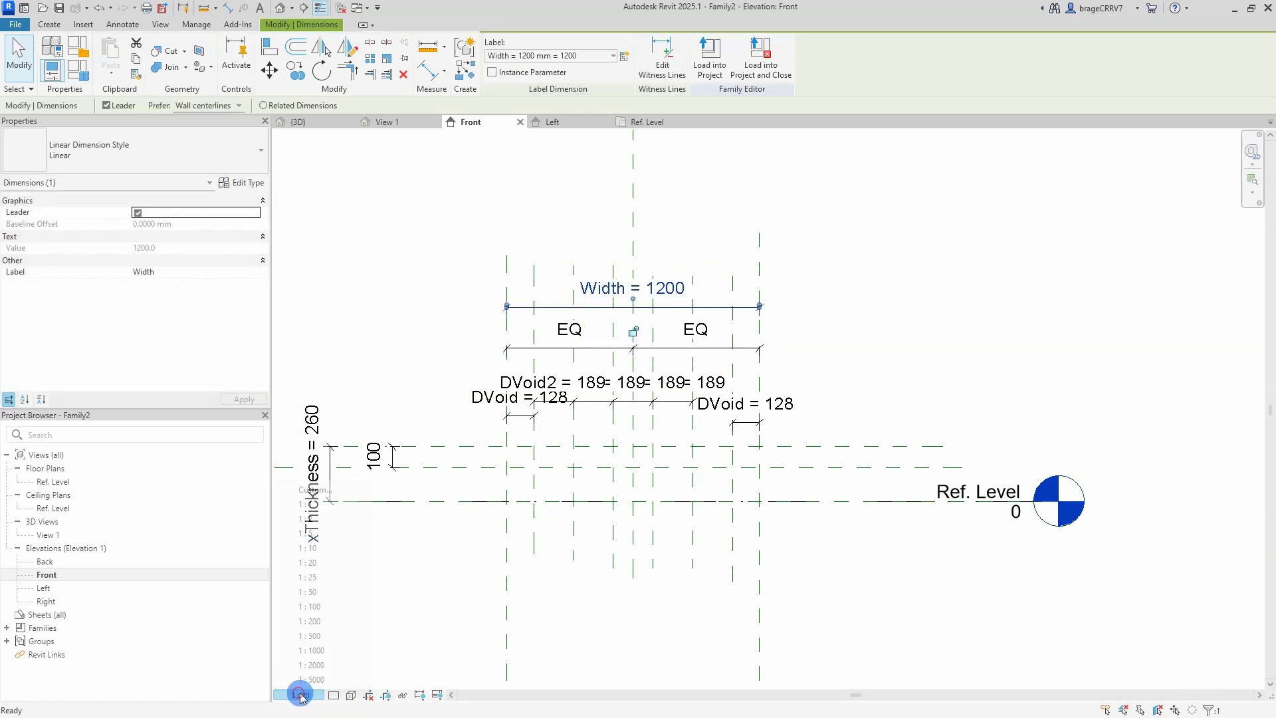
click(310, 548)
click(473, 578)
Move the 100 mm and xThickness dimension lines closer to the edge of the slab section.
scroll(566, 585, up, 1)
middle_drag(568, 586, 672, 598)
drag(440, 425, 530, 426)
drag(356, 428, 487, 425)
click(480, 339)
click(815, 379)
Spread the overlapping DVoid2 dimension texts apart, placing the third one above the dimension line.
scroll(816, 378, up, 2)
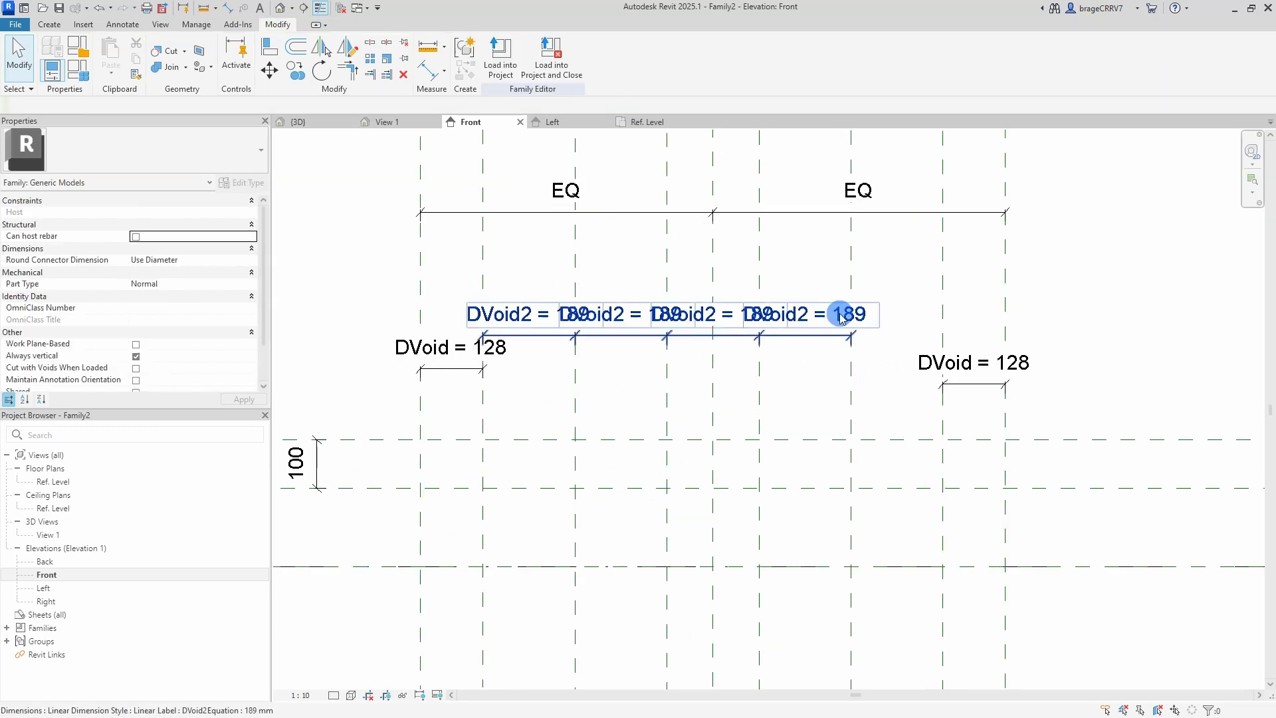
scroll(843, 317, down, 1)
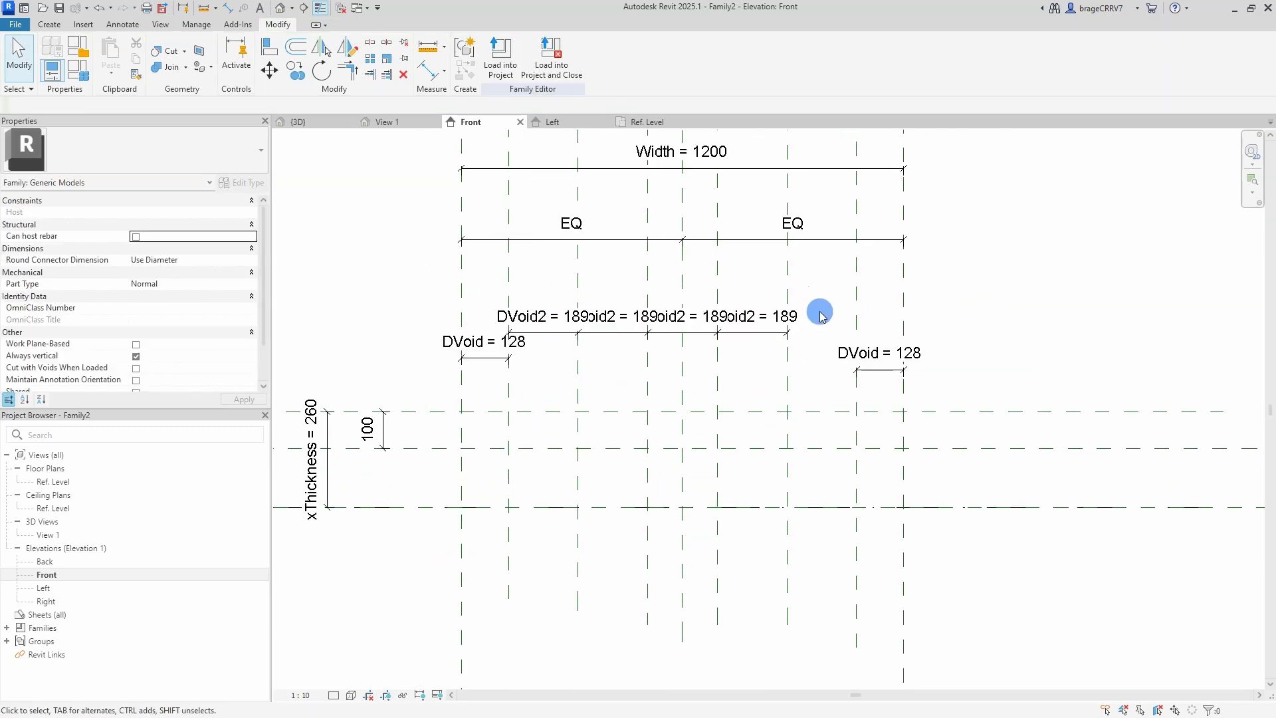
click(743, 332)
drag(751, 325, 781, 321)
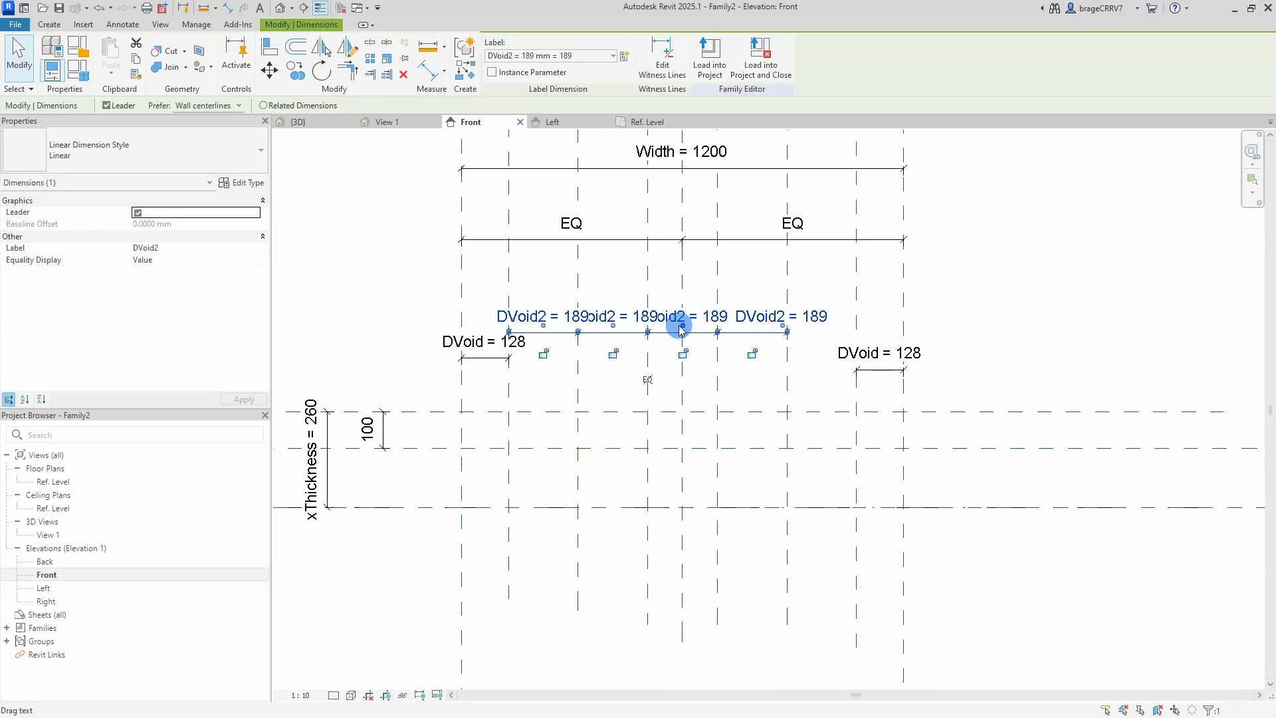
drag(681, 328, 674, 298)
drag(541, 325, 492, 326)
key(Escape)
middle_drag(470, 364, 456, 354)
Start an Extrusion and sketch a rectangle between the outer vertical planes, from the top reference plane down to the Ref. Level.
click(52, 24)
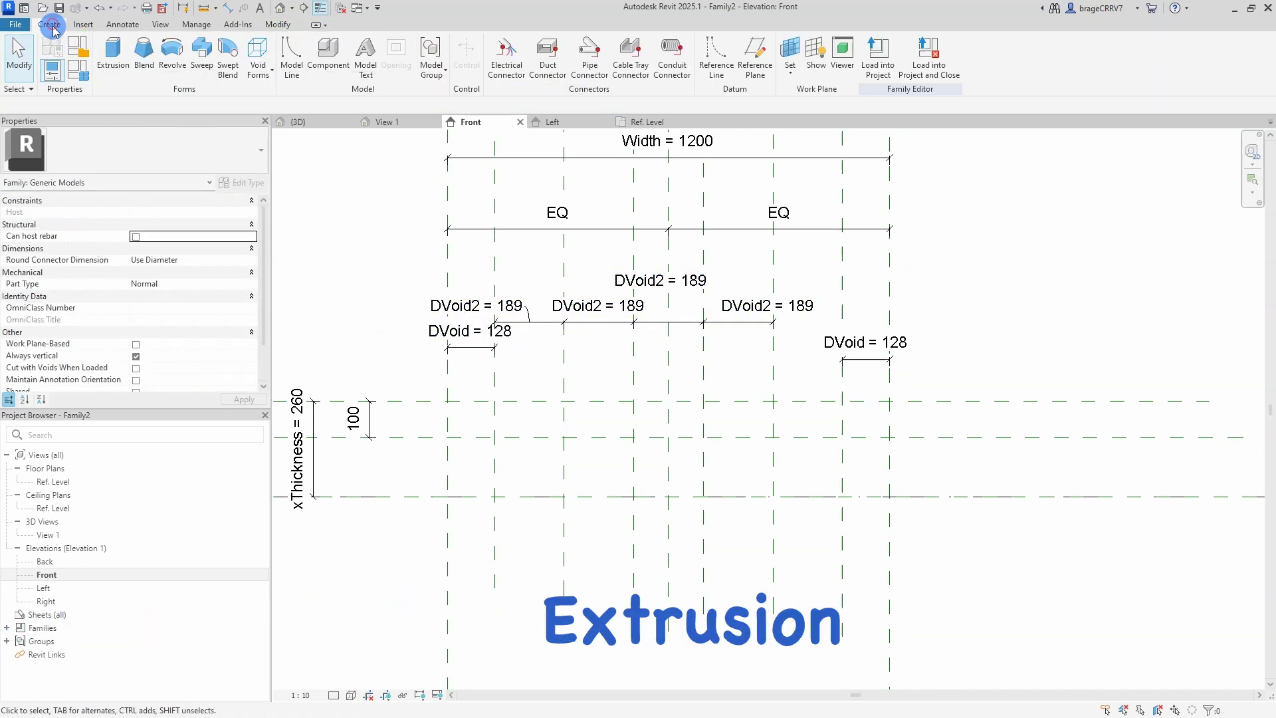
click(113, 56)
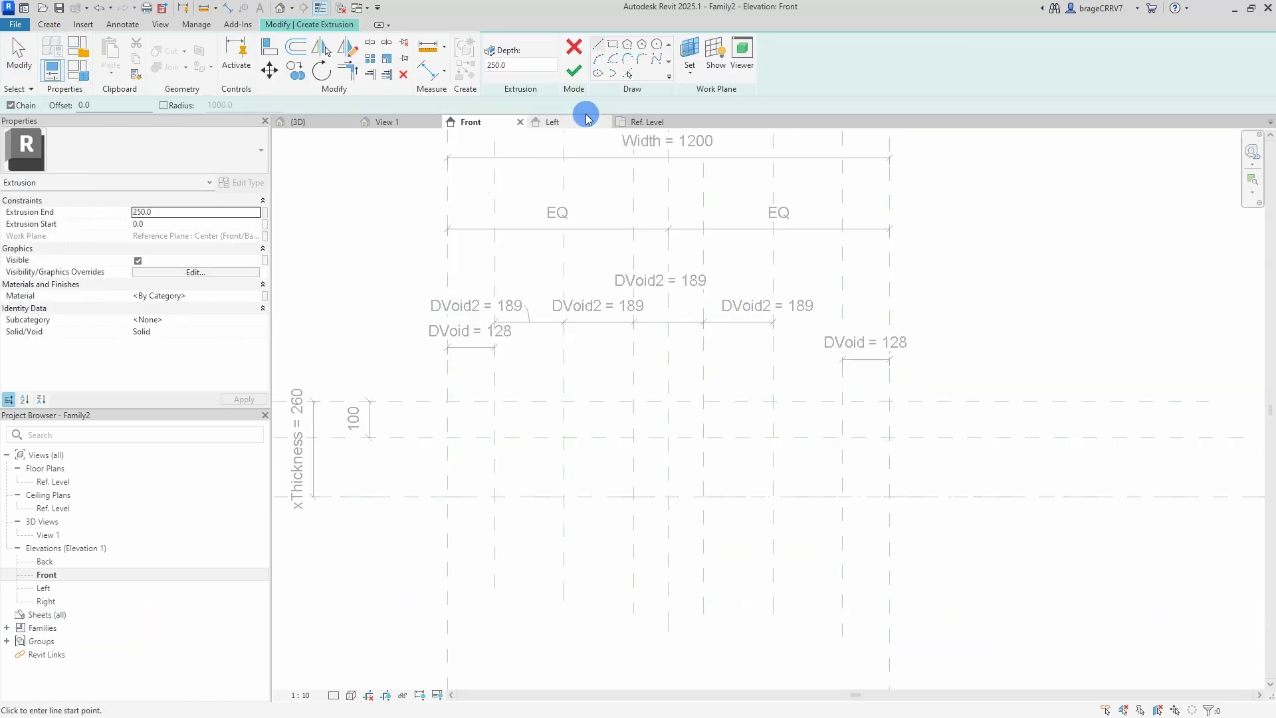
click(614, 51)
click(447, 401)
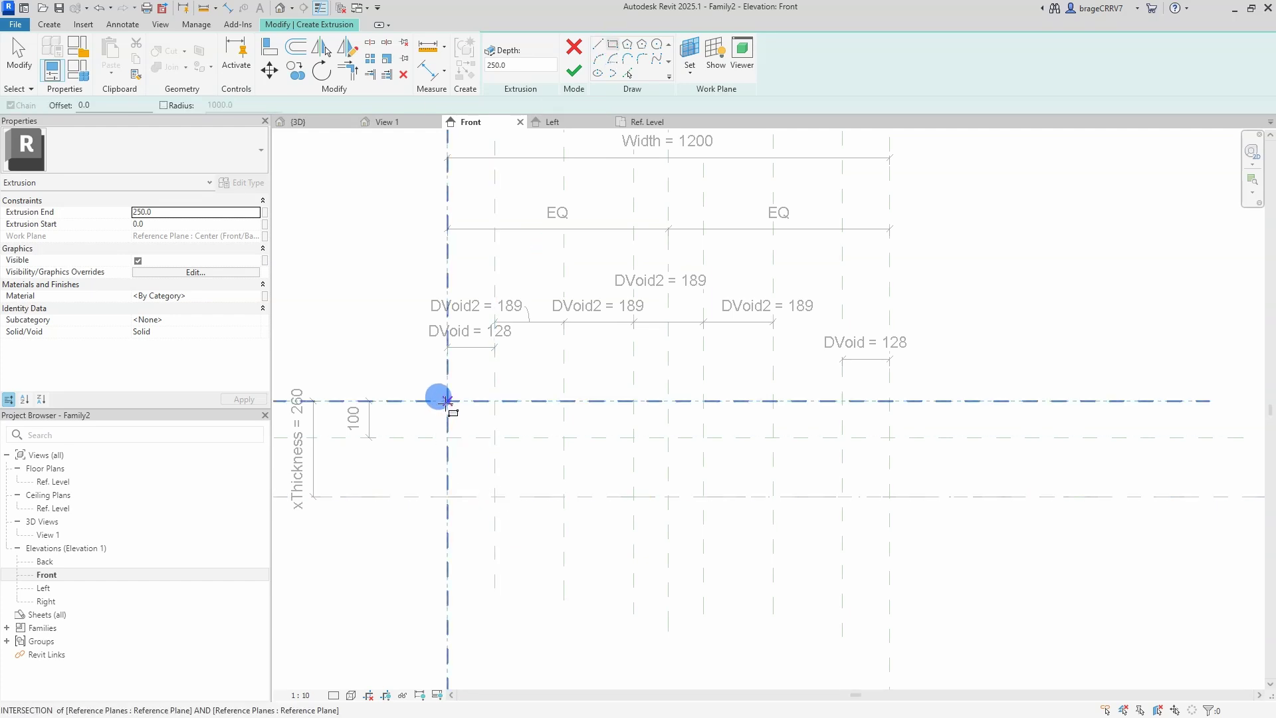
click(889, 496)
Lock the rectangle's four sides to their reference planes and finish the extrusion.
click(716, 423)
click(866, 386)
click(792, 473)
click(470, 432)
click(572, 68)
click(475, 455)
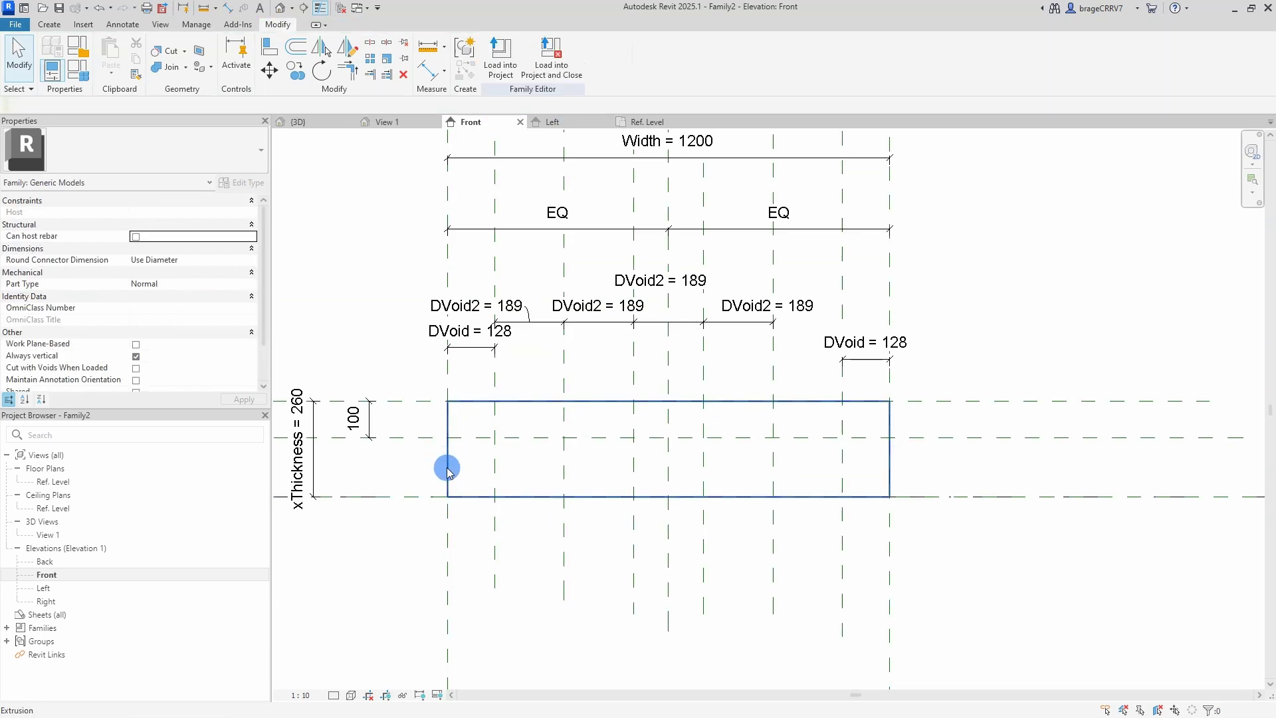
Open the family types and apply a trial Width formula of 1000 mm to the slab.
scroll(439, 565, down, 1)
middle_drag(439, 565, 444, 531)
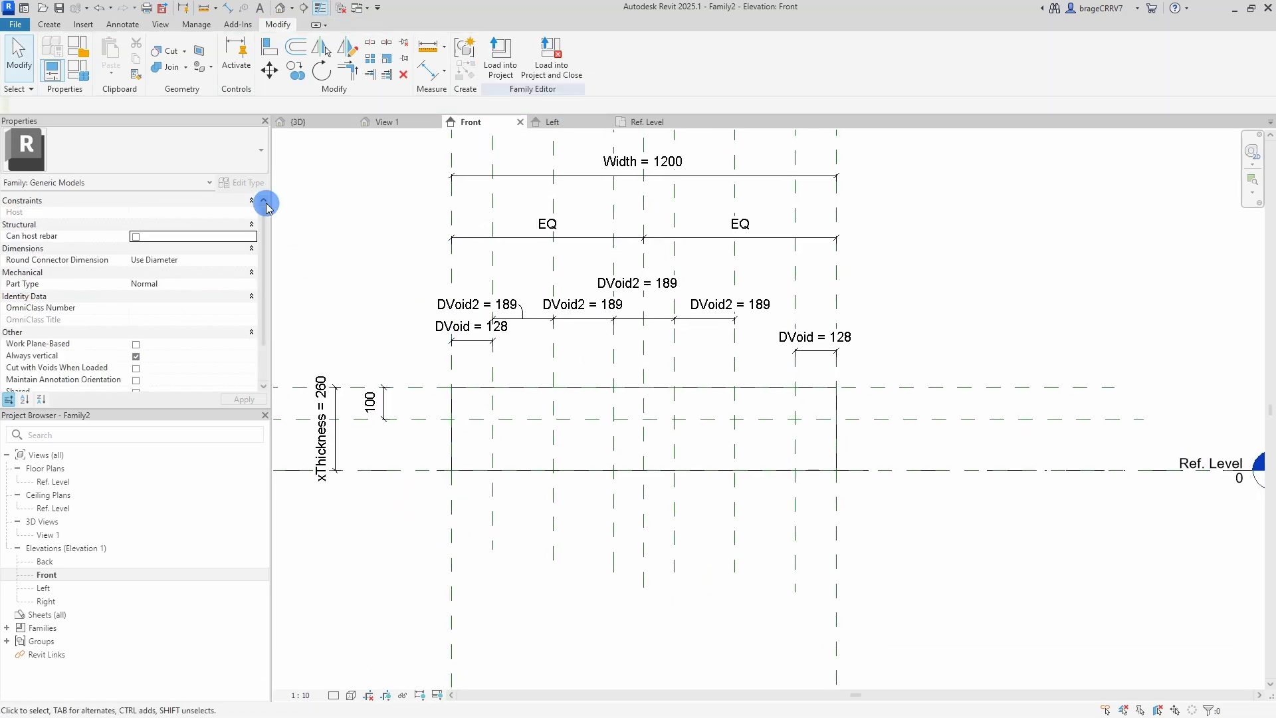
click(85, 78)
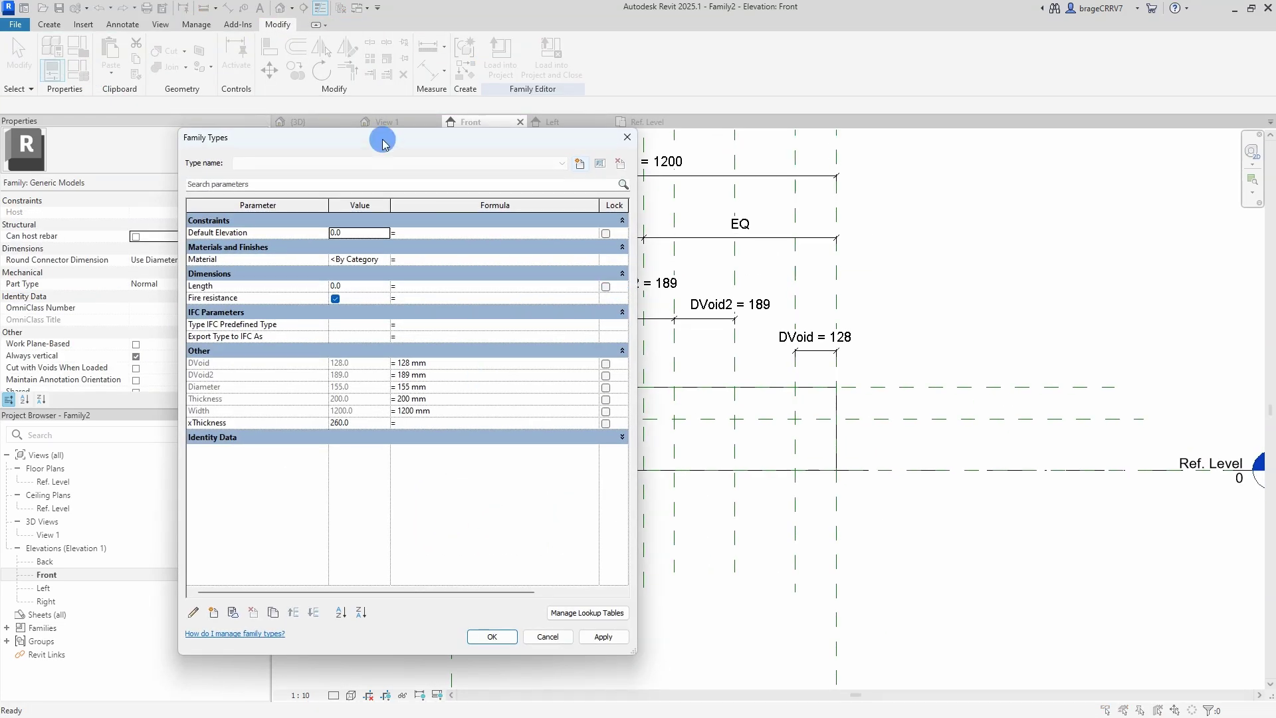
drag(385, 142, 235, 139)
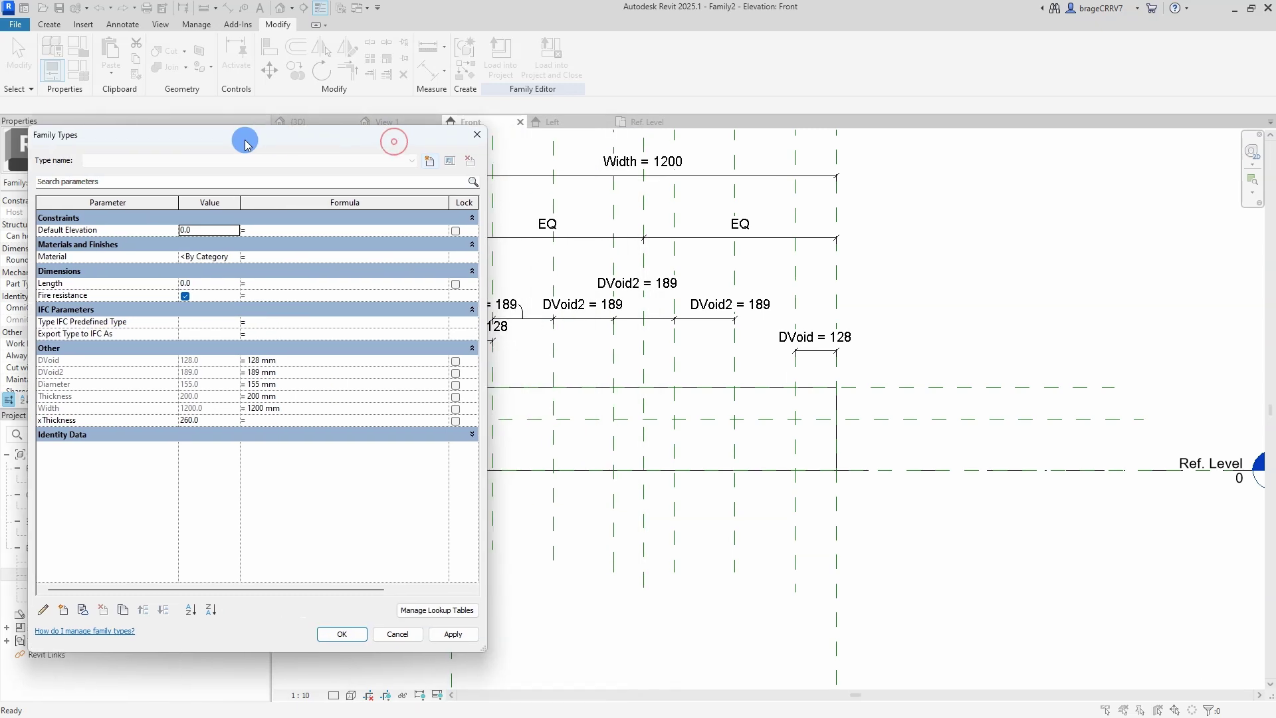
click(281, 411)
text(1000)
click(454, 635)
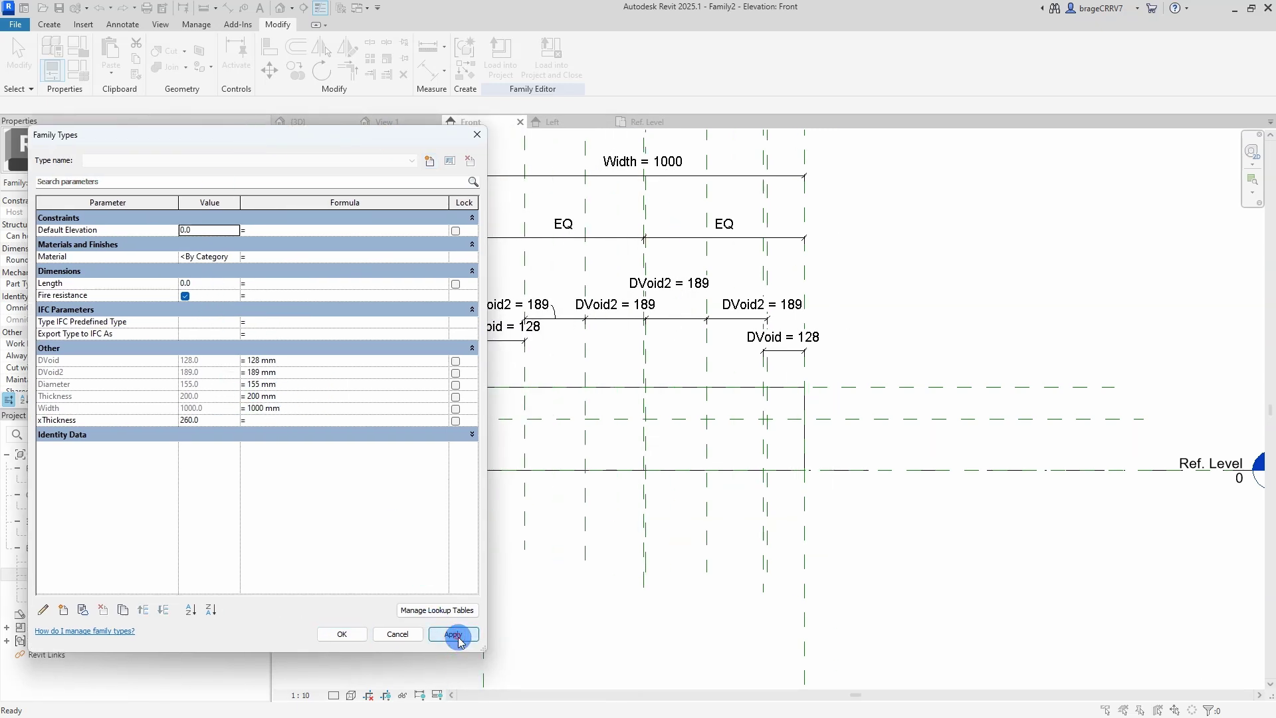
Set the Width formula back to 1200 mm and apply it.
click(307, 406)
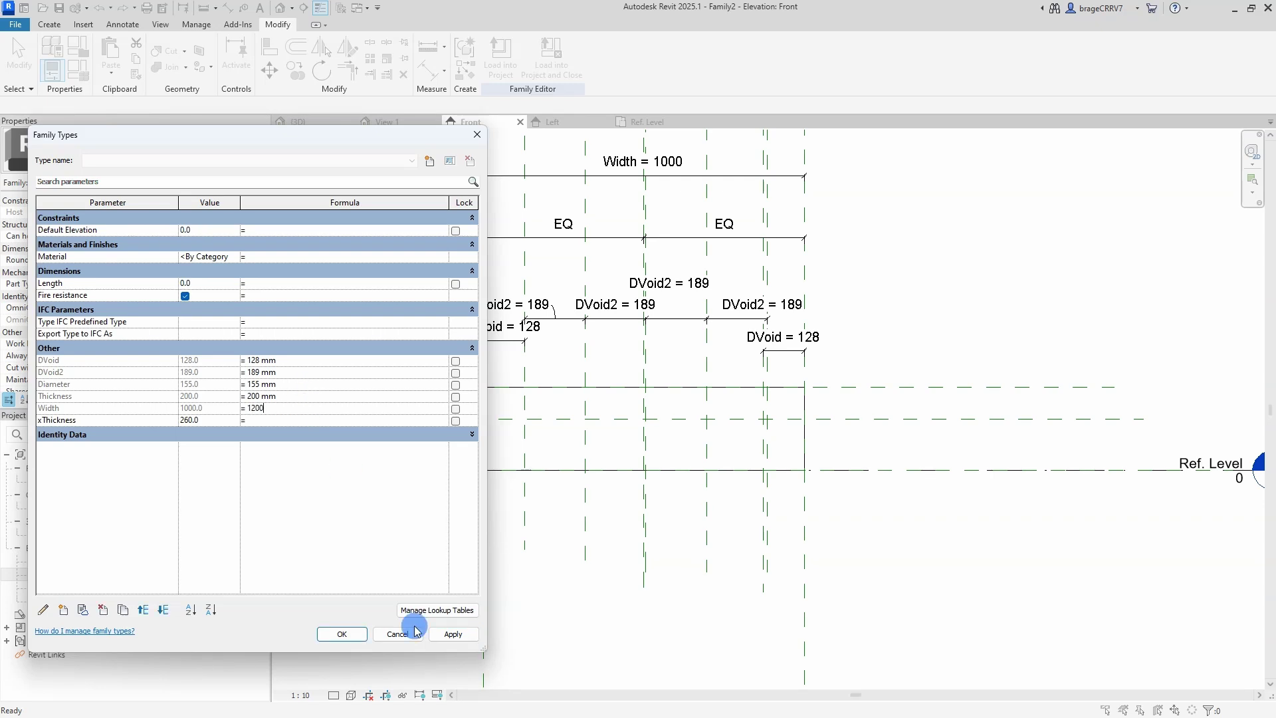
text(1200)
click(454, 634)
drag(341, 136, 351, 132)
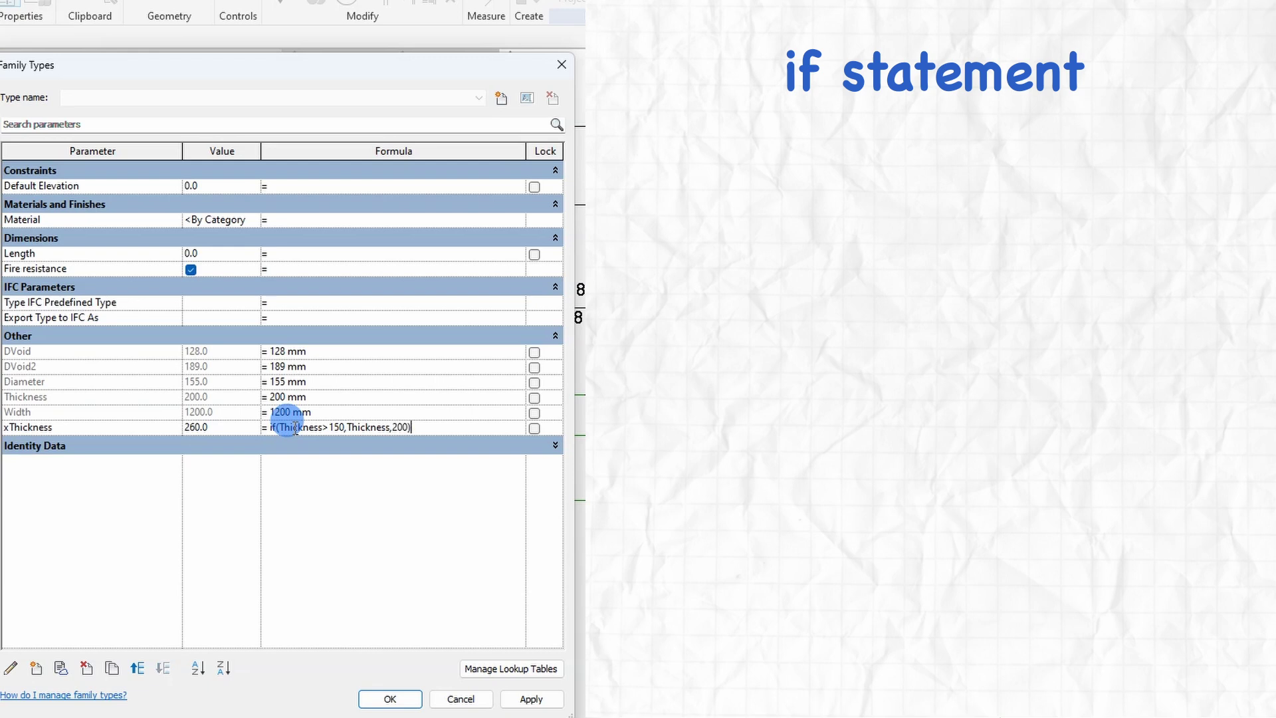
Apply the formula if(Thickness > 150 mm, Thickness, 200 mm) to the xThickness parameter.
click(335, 485)
click(531, 698)
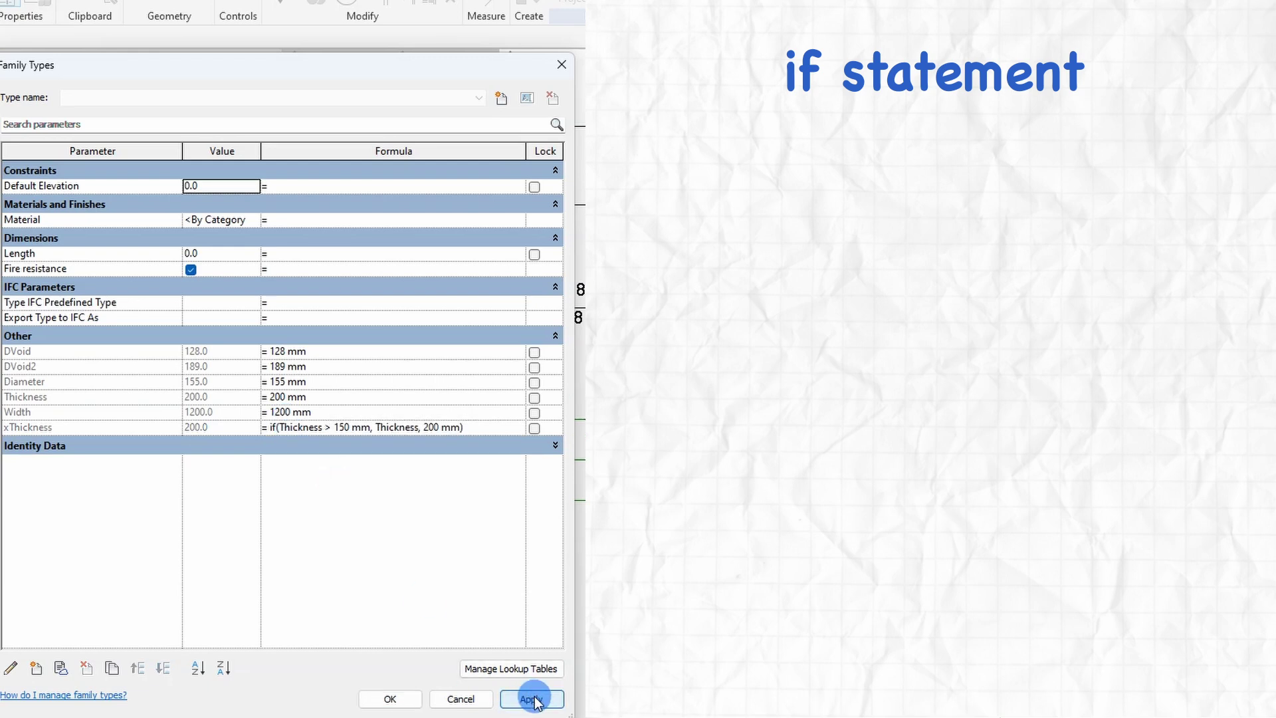
drag(330, 65, 376, 93)
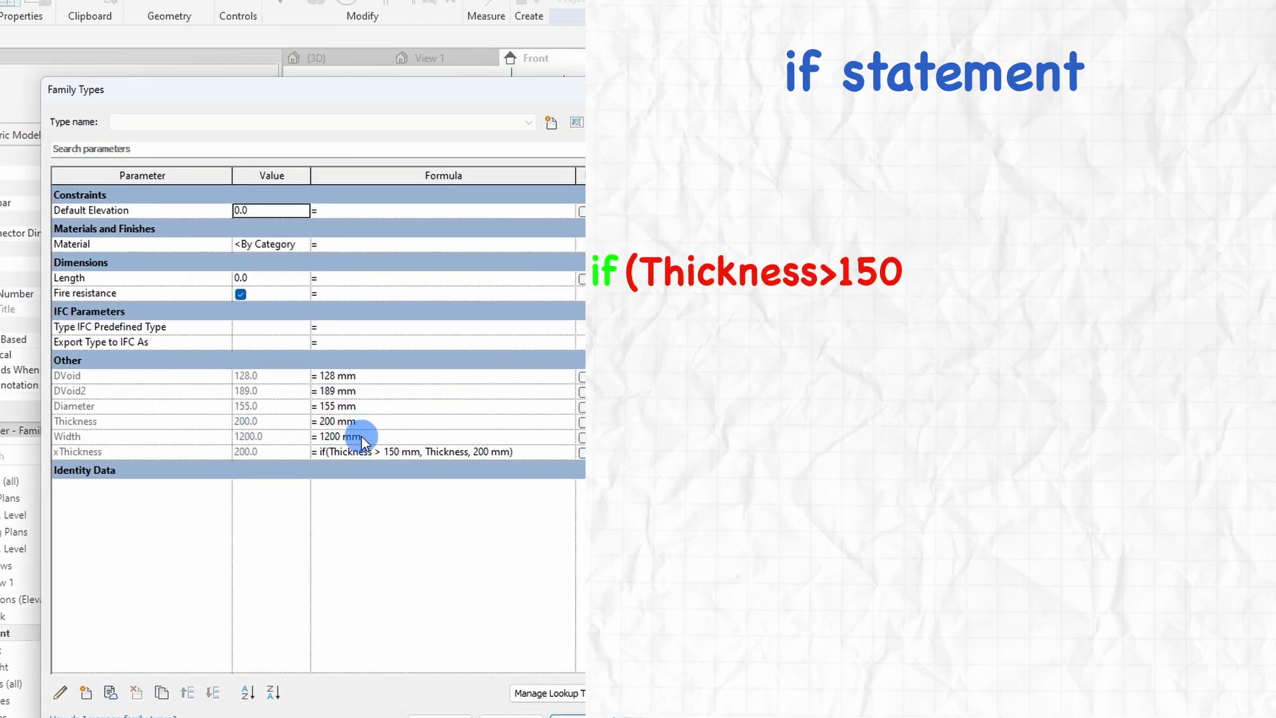
Test the xThickness condition by setting the Thickness formula to 250, 100 and 260 mm in turn.
click(377, 420)
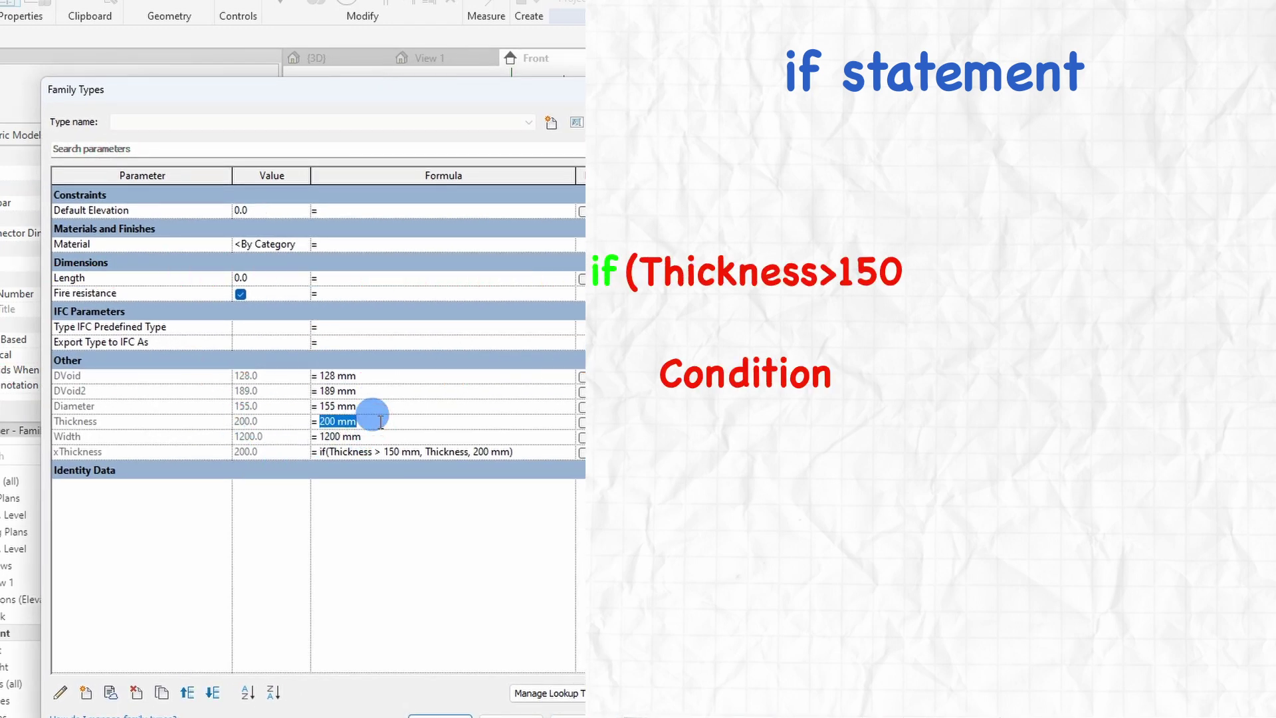
text(250 mm)
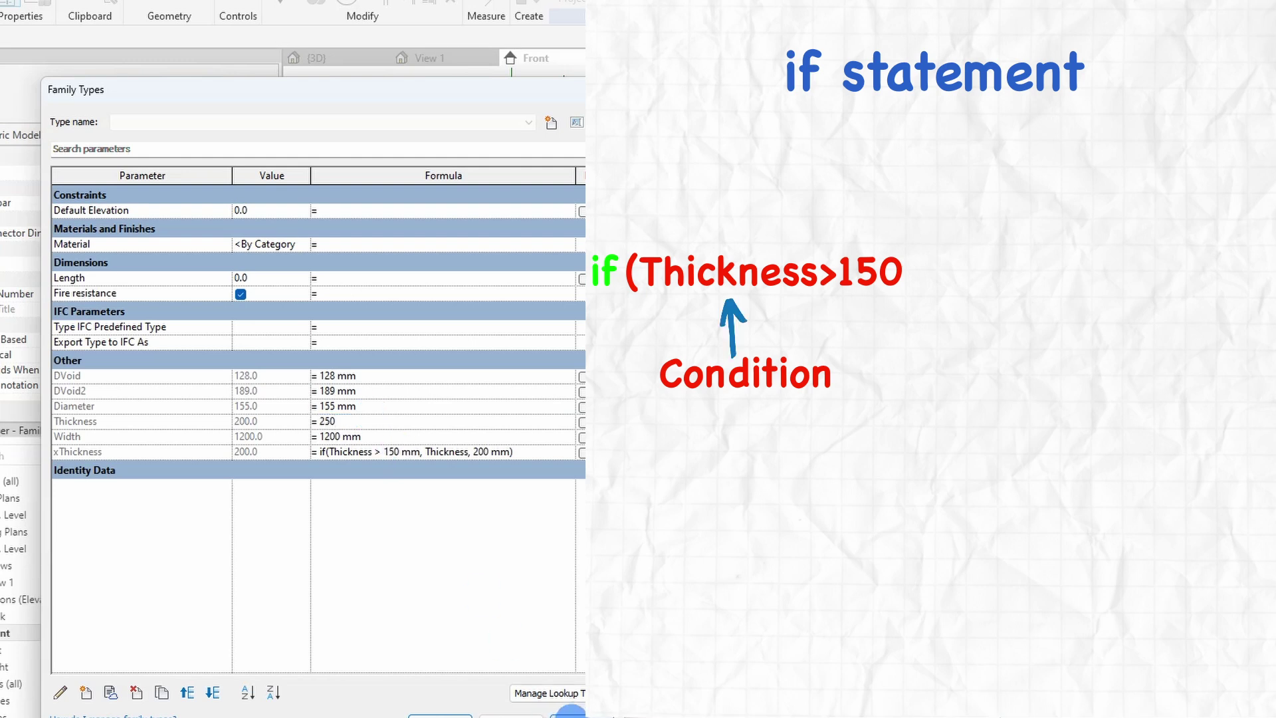
click(399, 490)
click(374, 425)
text(100)
click(405, 511)
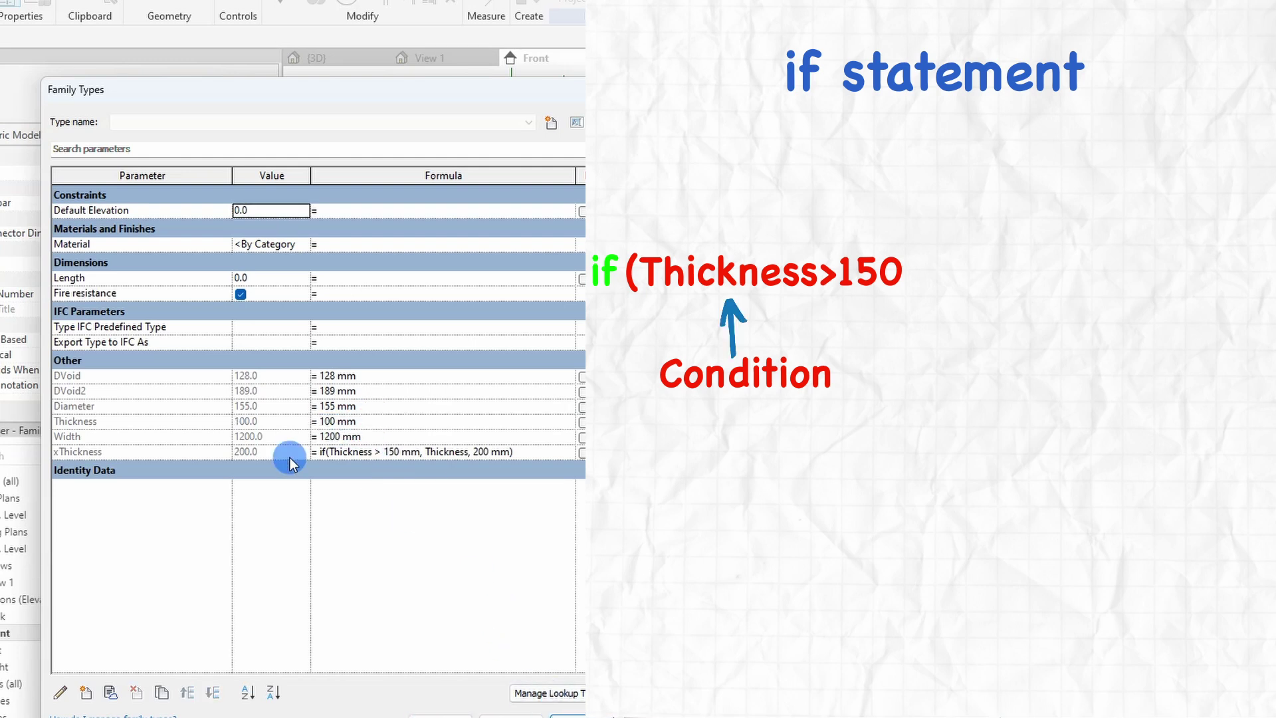
click(375, 420)
text(260)
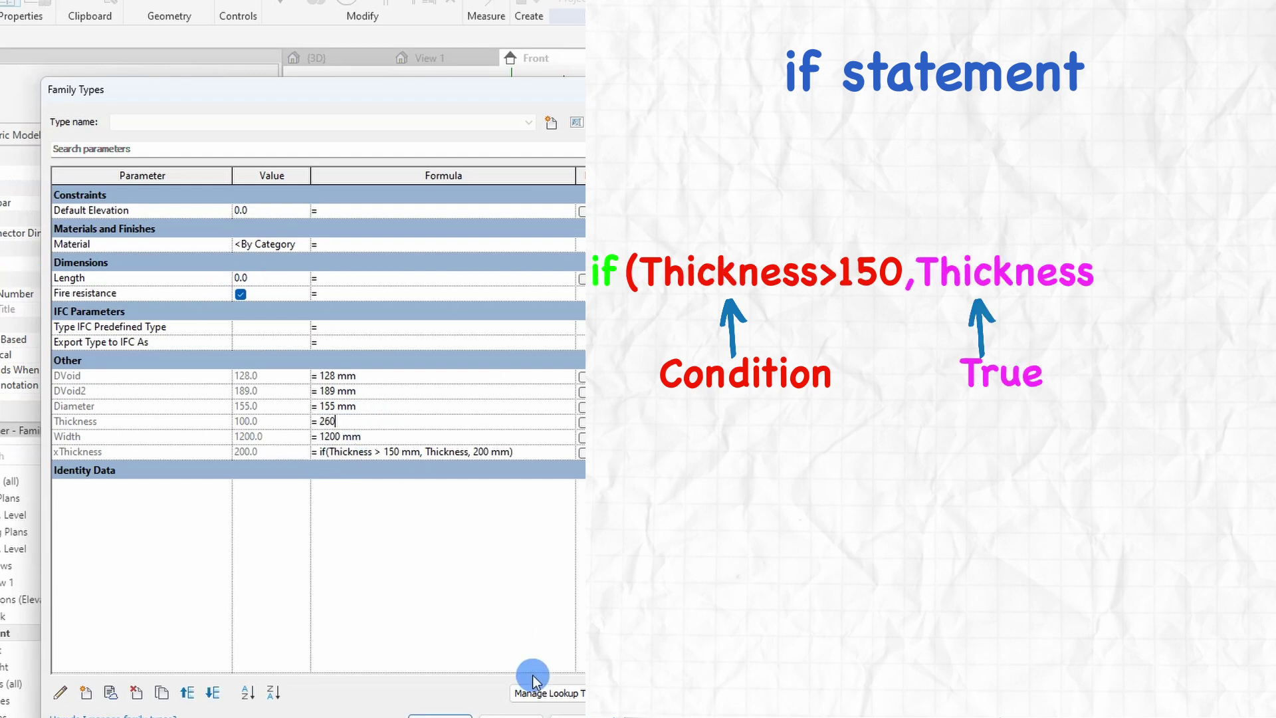
click(567, 715)
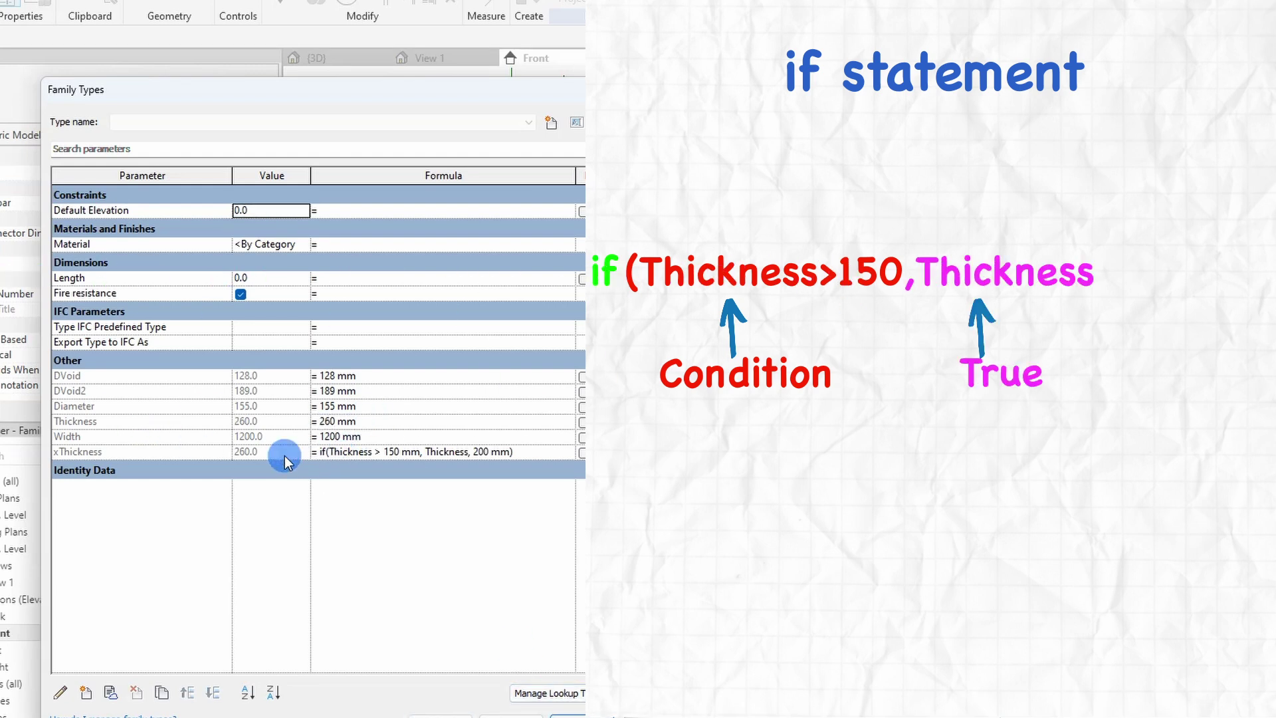
Change the xThickness formula to if(Fire resistance, Thickness + 20 mm, Thickness) and apply it.
click(332, 450)
click(321, 453)
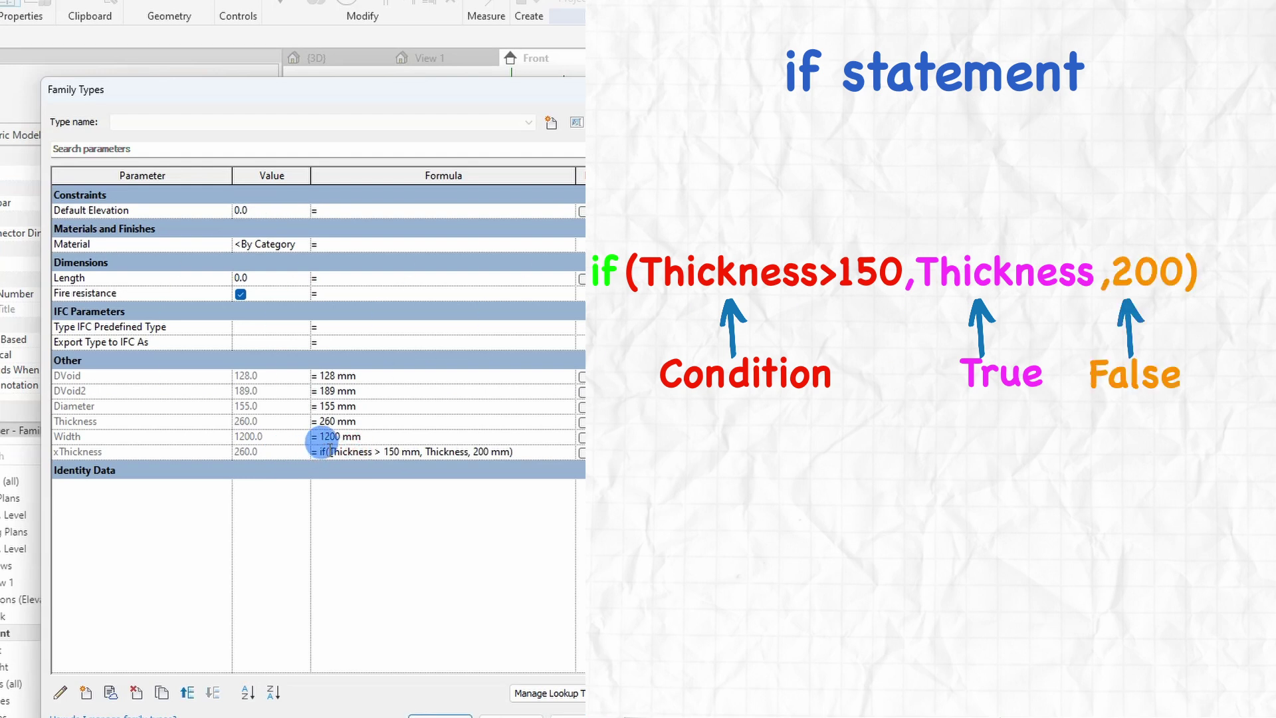
drag(330, 451, 406, 450)
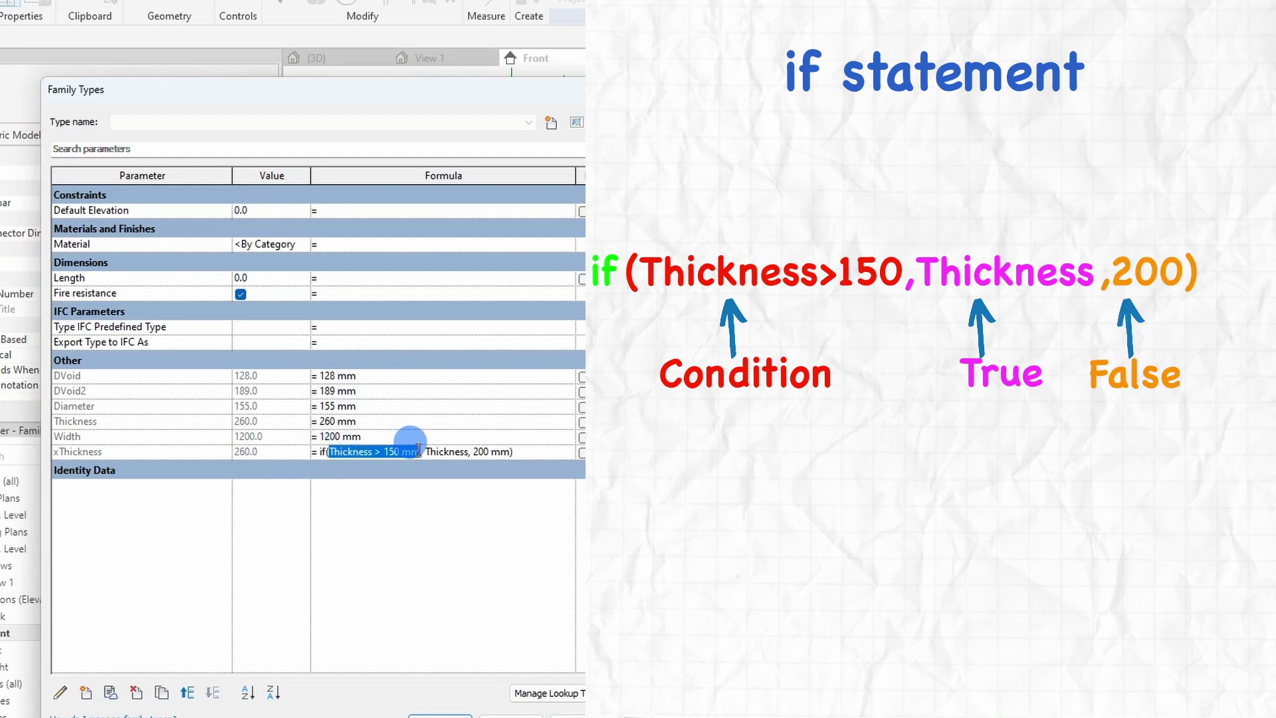
text(Fire)
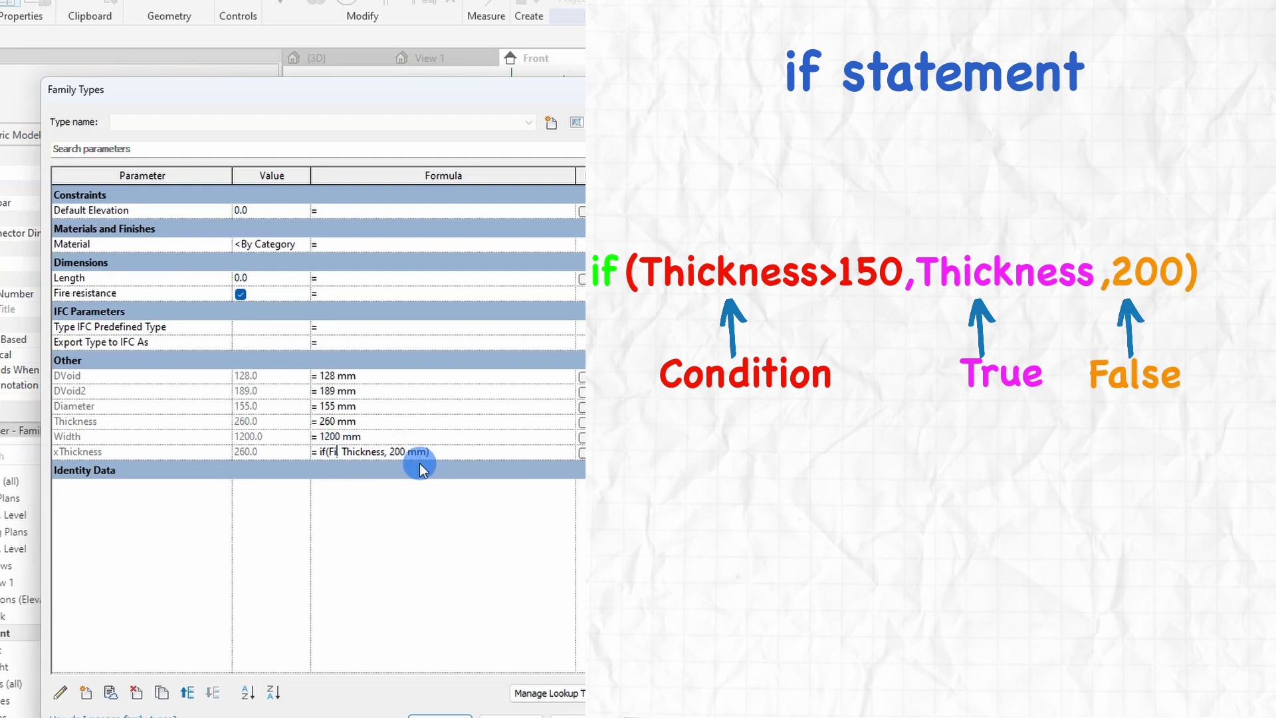
text( resistance,)
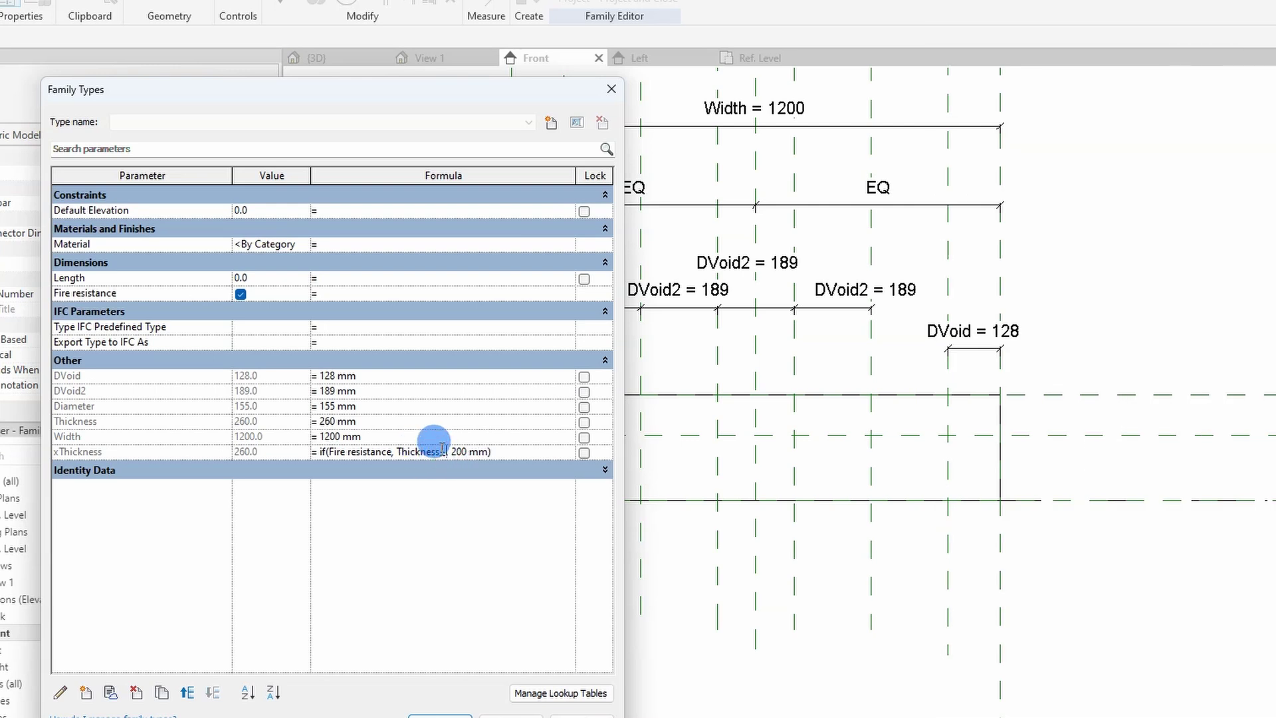
drag(397, 451, 493, 452)
click(581, 715)
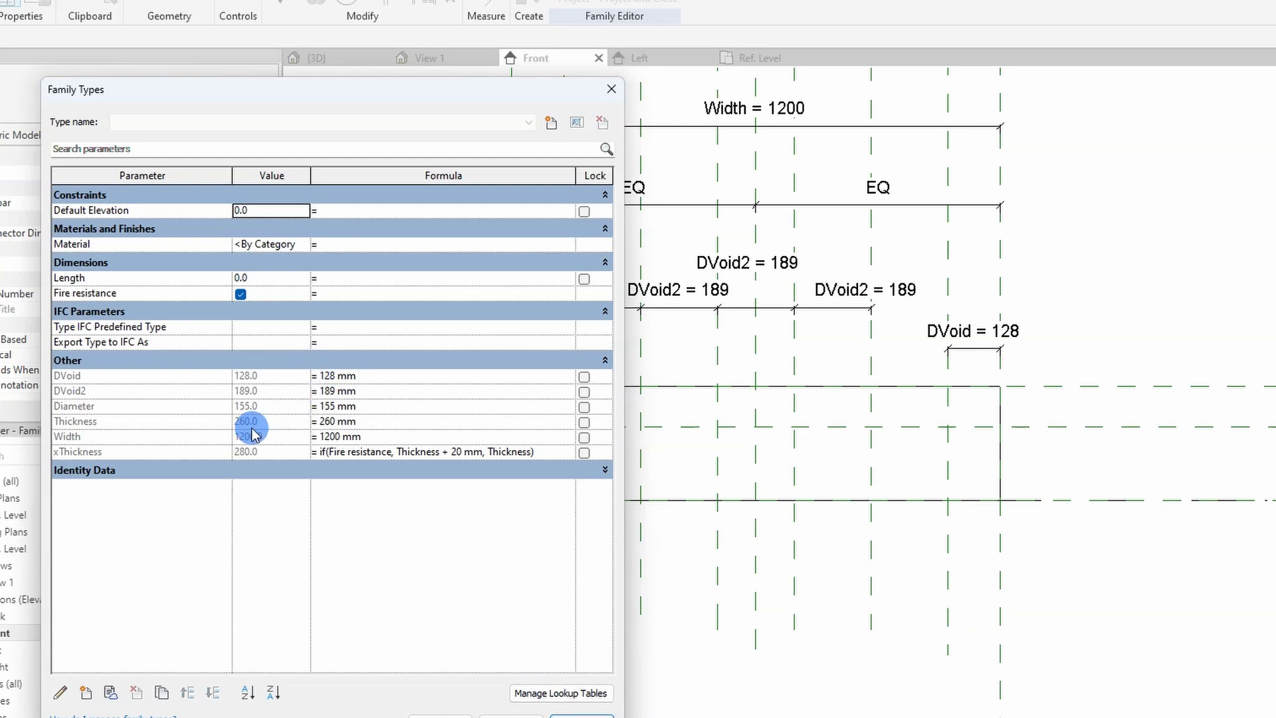
Set the Thickness formula to 200 mm and apply it.
click(376, 421)
text(200)
click(581, 715)
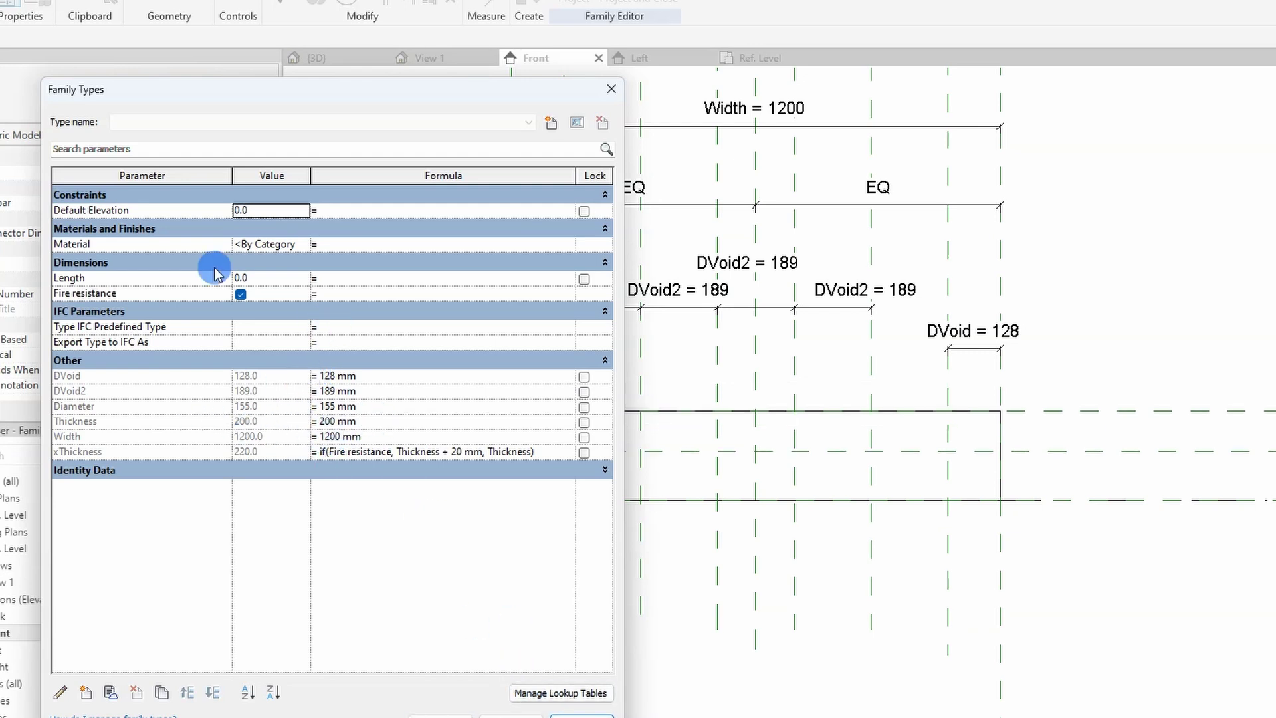
Test the xThickness formula by switching Fire resistance off and on again, applying the changes to the slab.
click(240, 294)
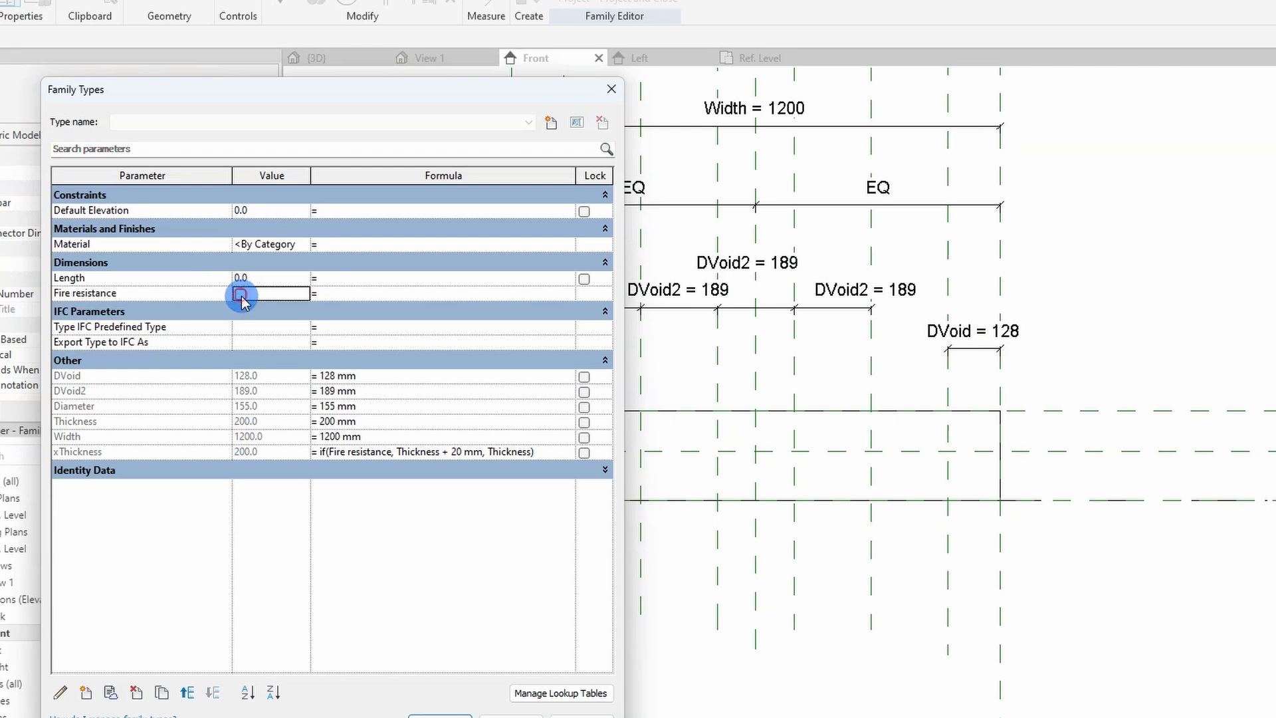
click(241, 293)
click(581, 715)
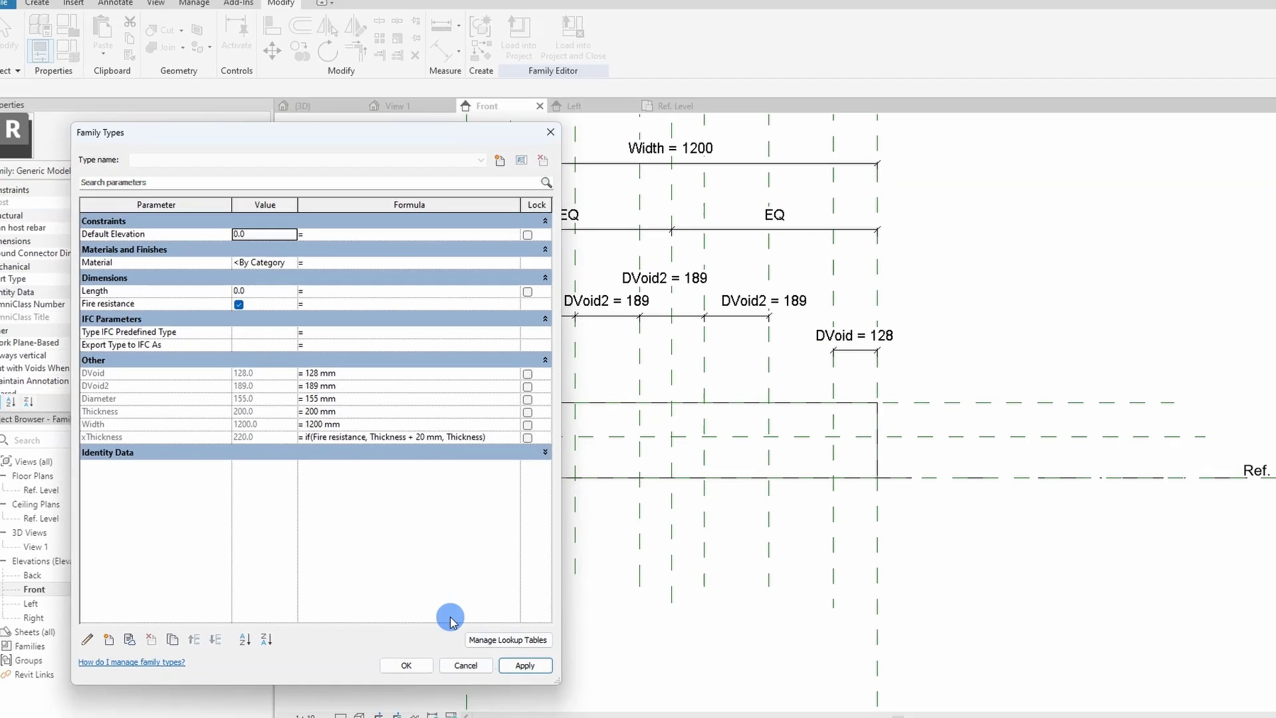
drag(434, 93, 1154, 93)
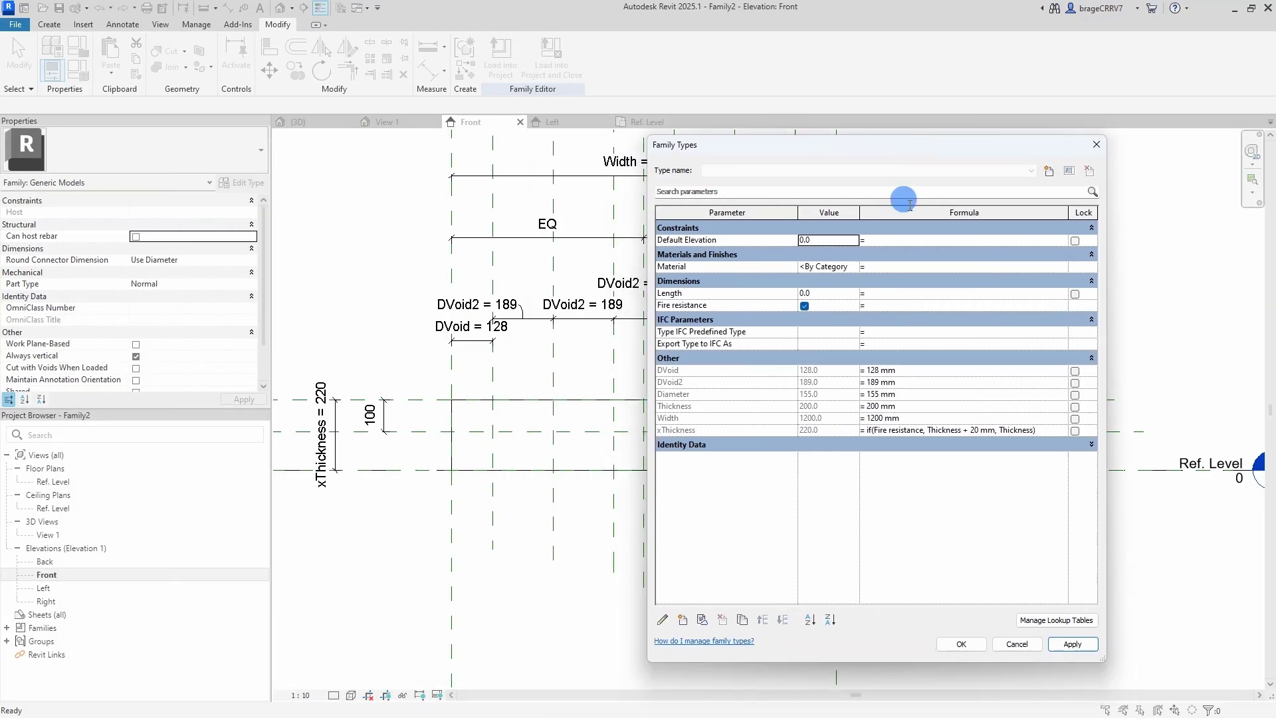
click(804, 305)
click(1068, 646)
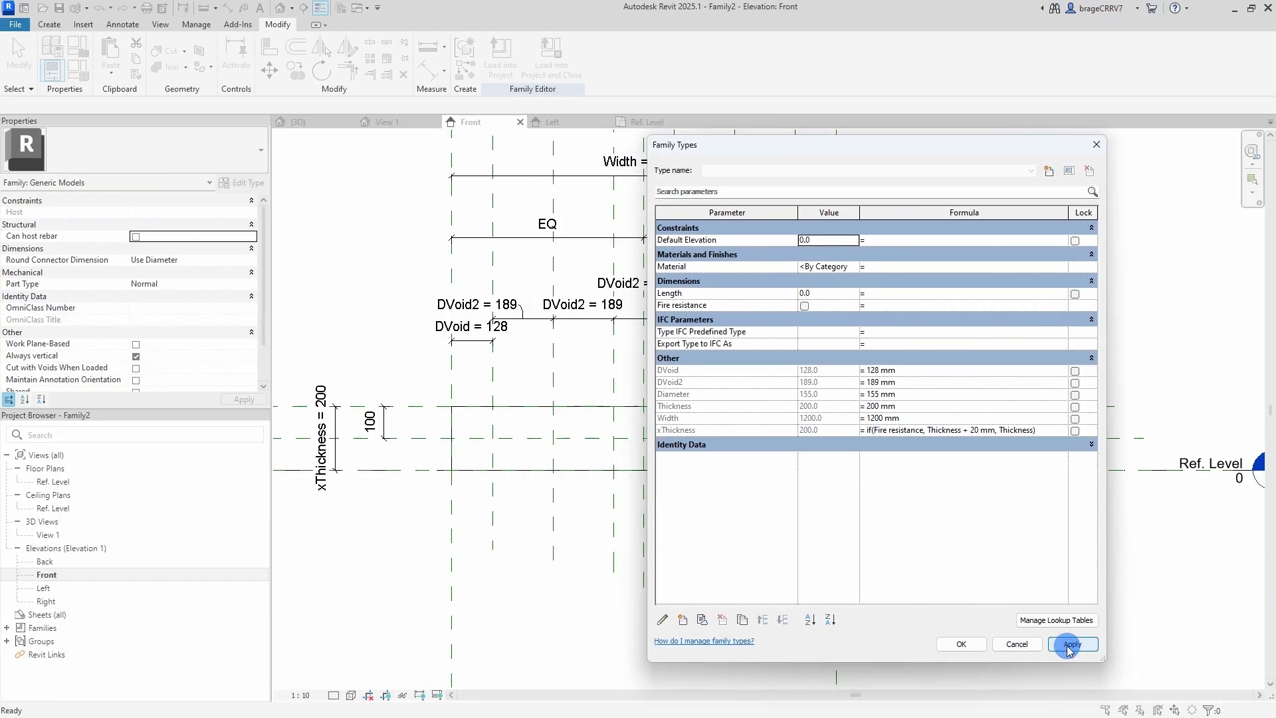
click(804, 305)
click(1069, 644)
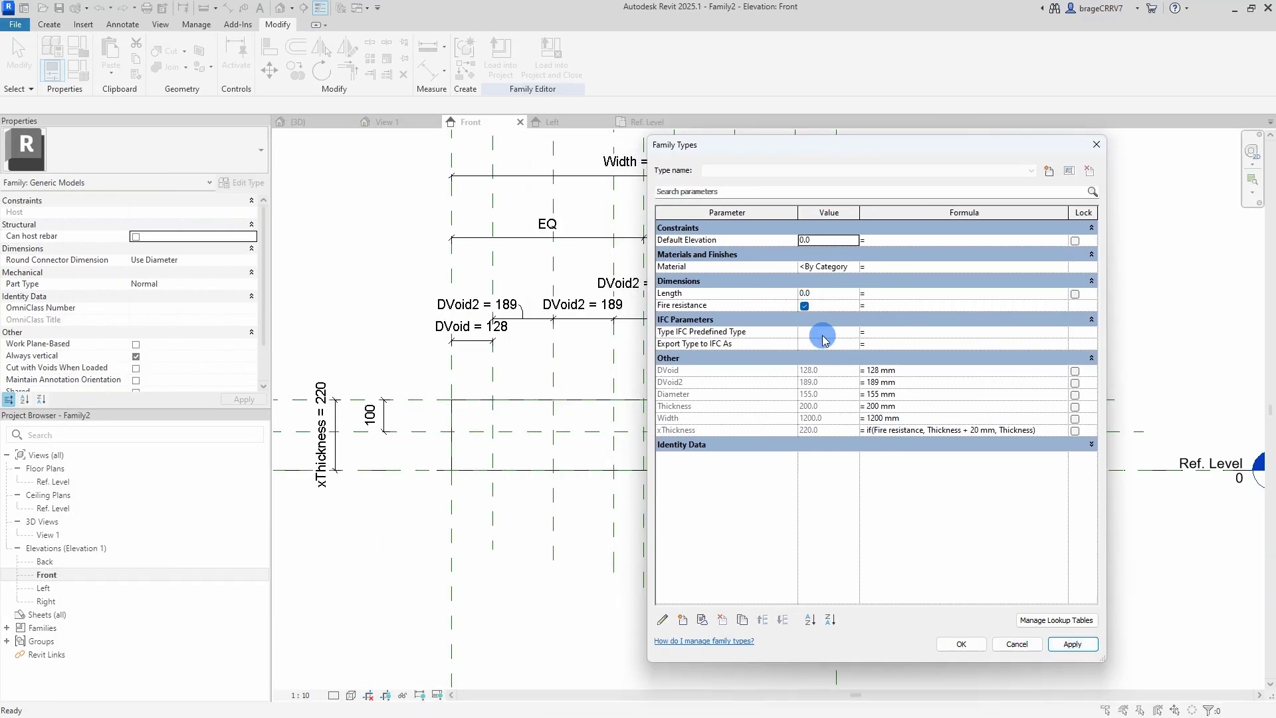
Accept the family types and sketch a Void Extrusion circle, radius about 65 mm, where the first DVoid plane crosses the 100 mm plane.
click(961, 644)
middle_drag(570, 578, 556, 549)
scroll(558, 545, up, 1)
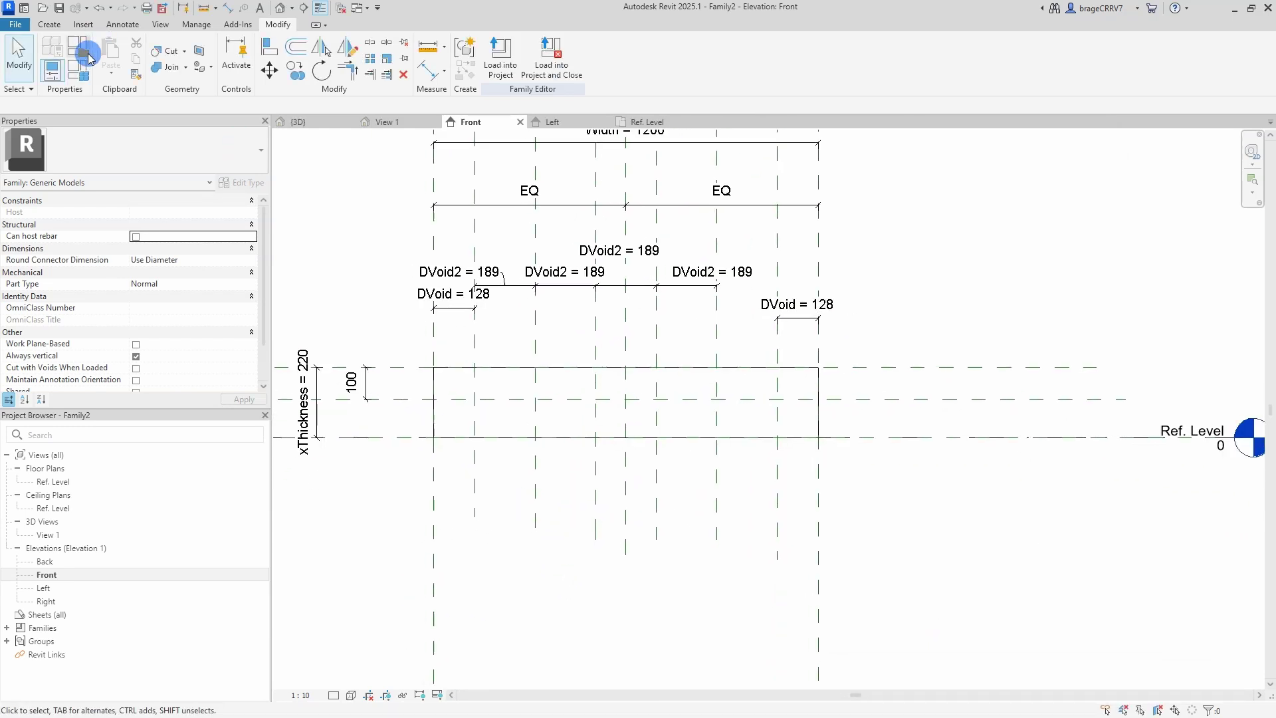
click(53, 26)
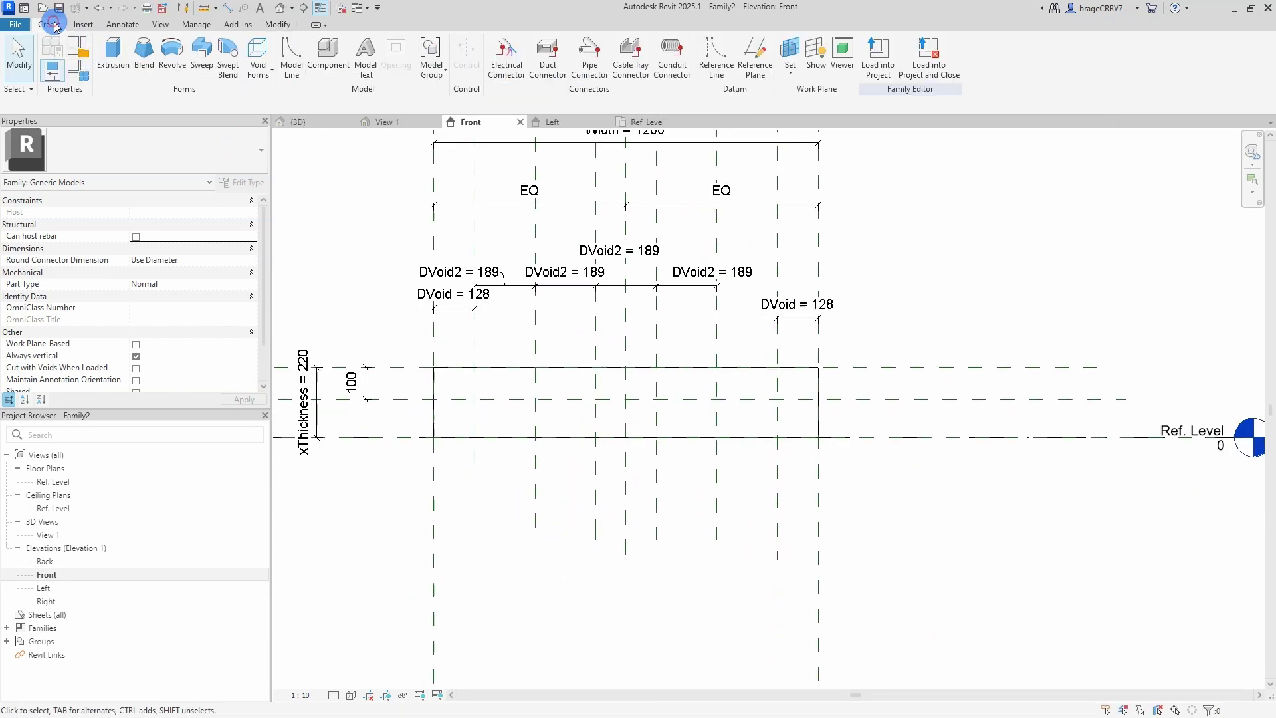
click(260, 73)
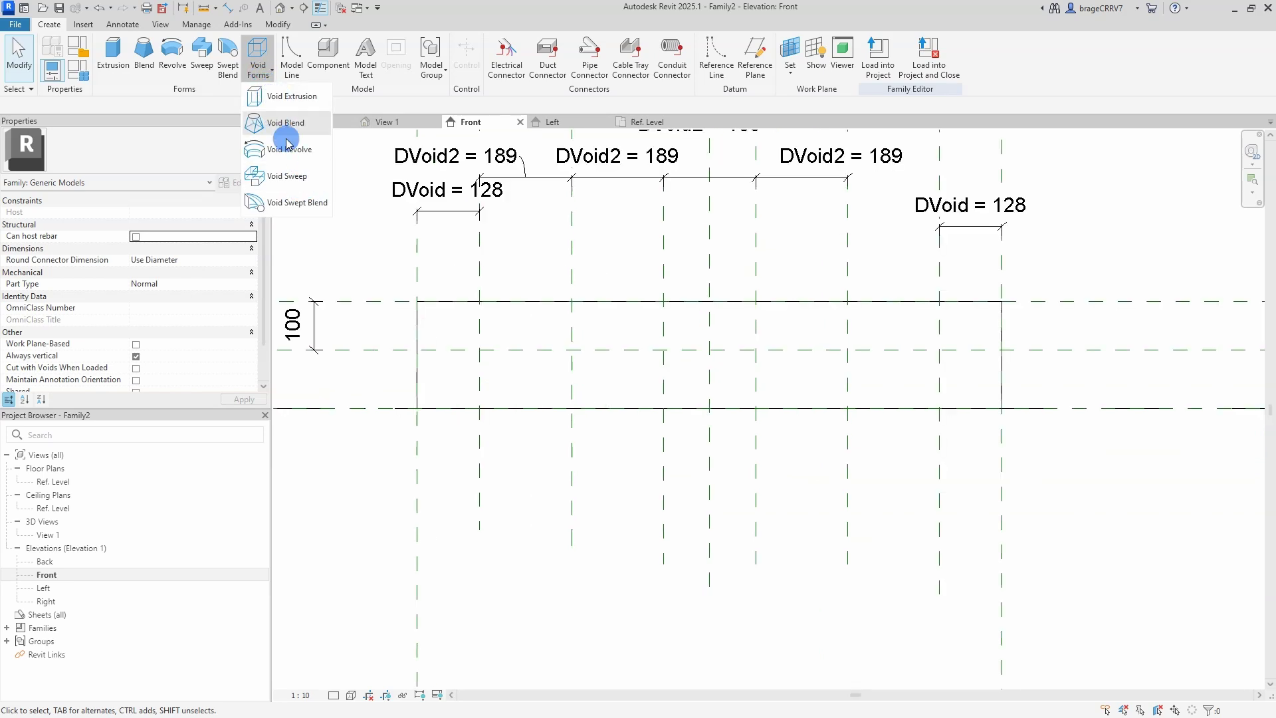
click(288, 99)
click(648, 48)
click(479, 348)
click(499, 372)
key(Escape)
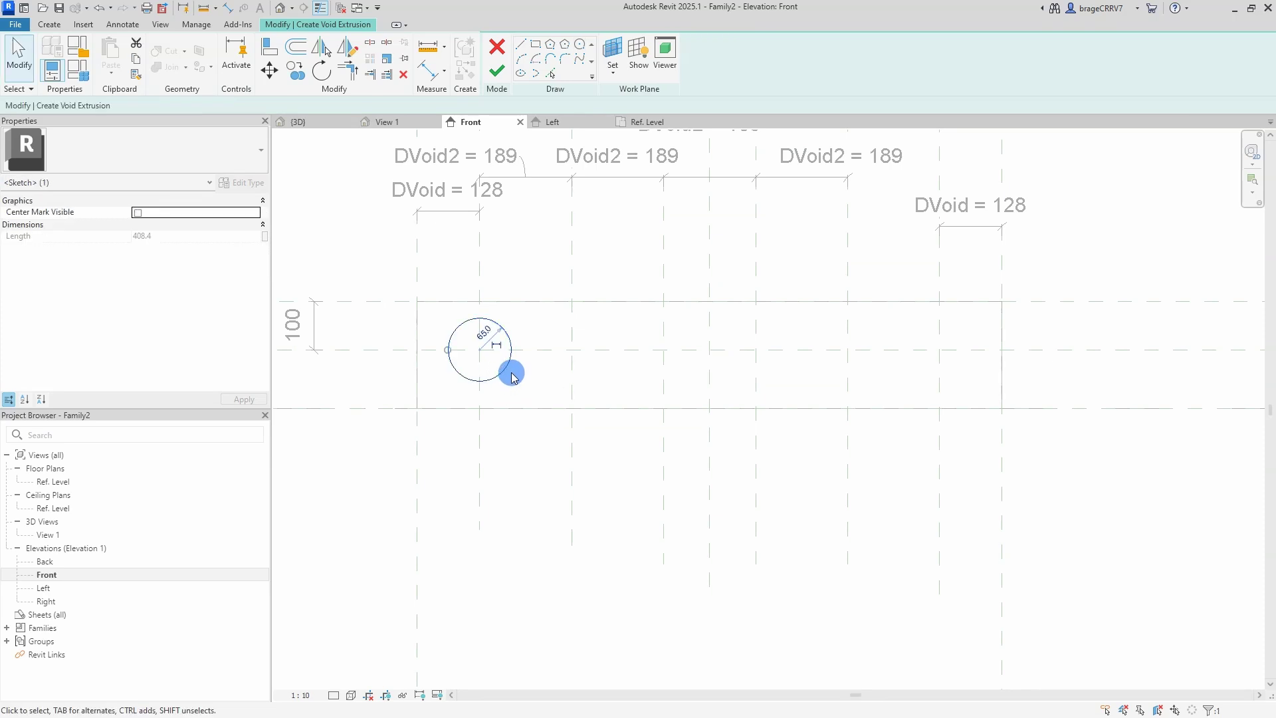
Add a diameter dimension to the void circle, label it with the Diameter parameter and finish the void extrusion.
click(123, 25)
click(151, 61)
click(462, 370)
click(460, 347)
key(Escape)
click(468, 351)
click(540, 56)
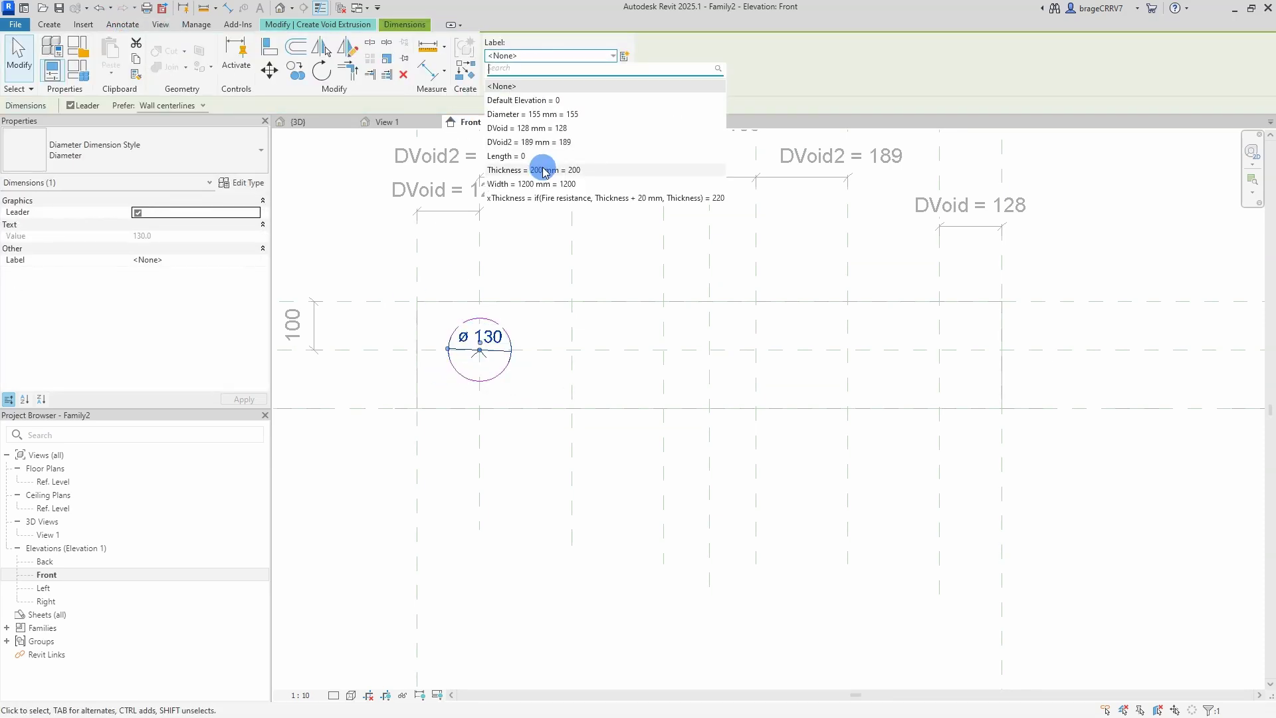
click(532, 113)
click(549, 402)
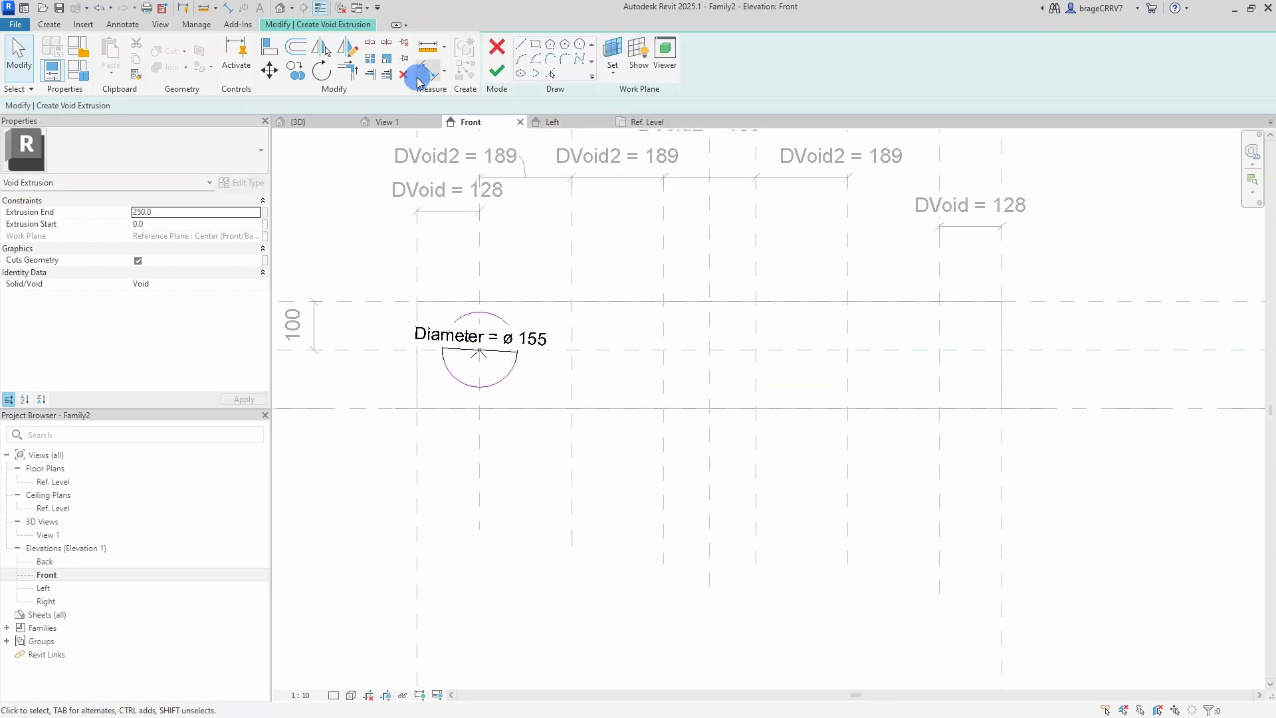
click(498, 65)
Copy the circular void along the horizontal void plane to the other five void-centre reference planes.
click(489, 407)
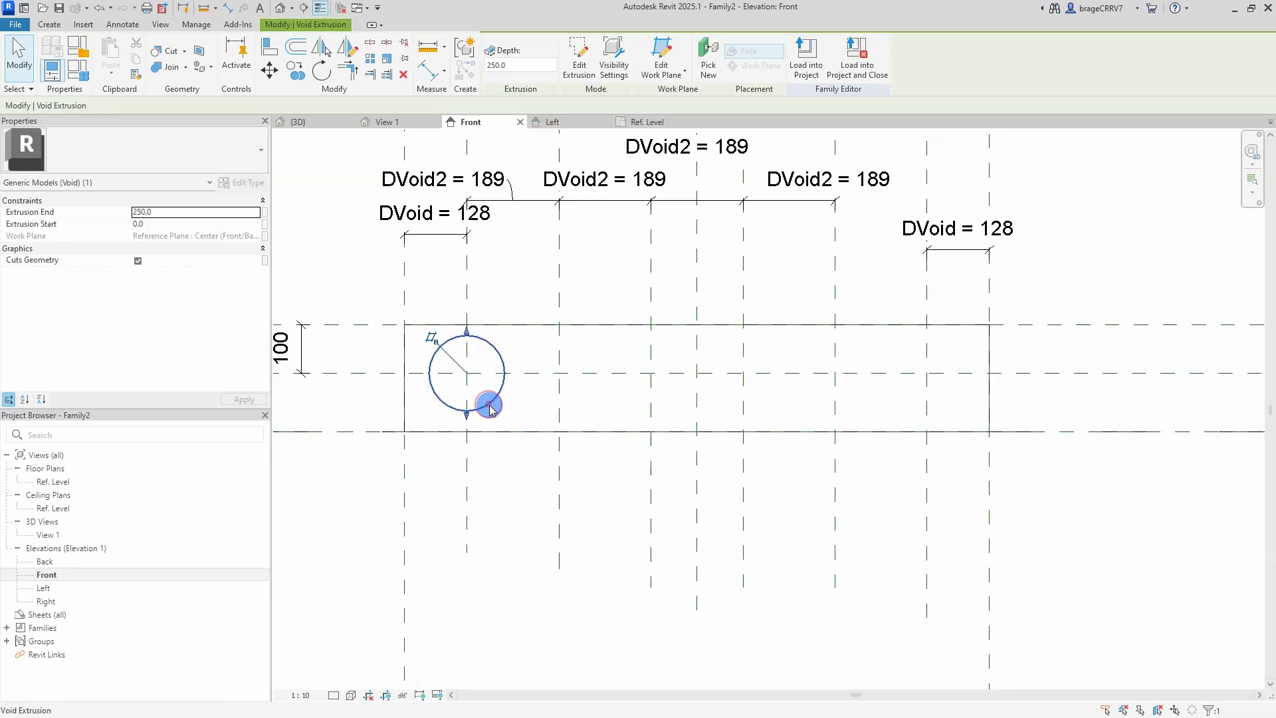
key(c)
key(o)
click(466, 372)
click(559, 373)
click(651, 373)
click(743, 373)
click(835, 373)
click(925, 373)
key(Escape)
scroll(925, 521, down, 1)
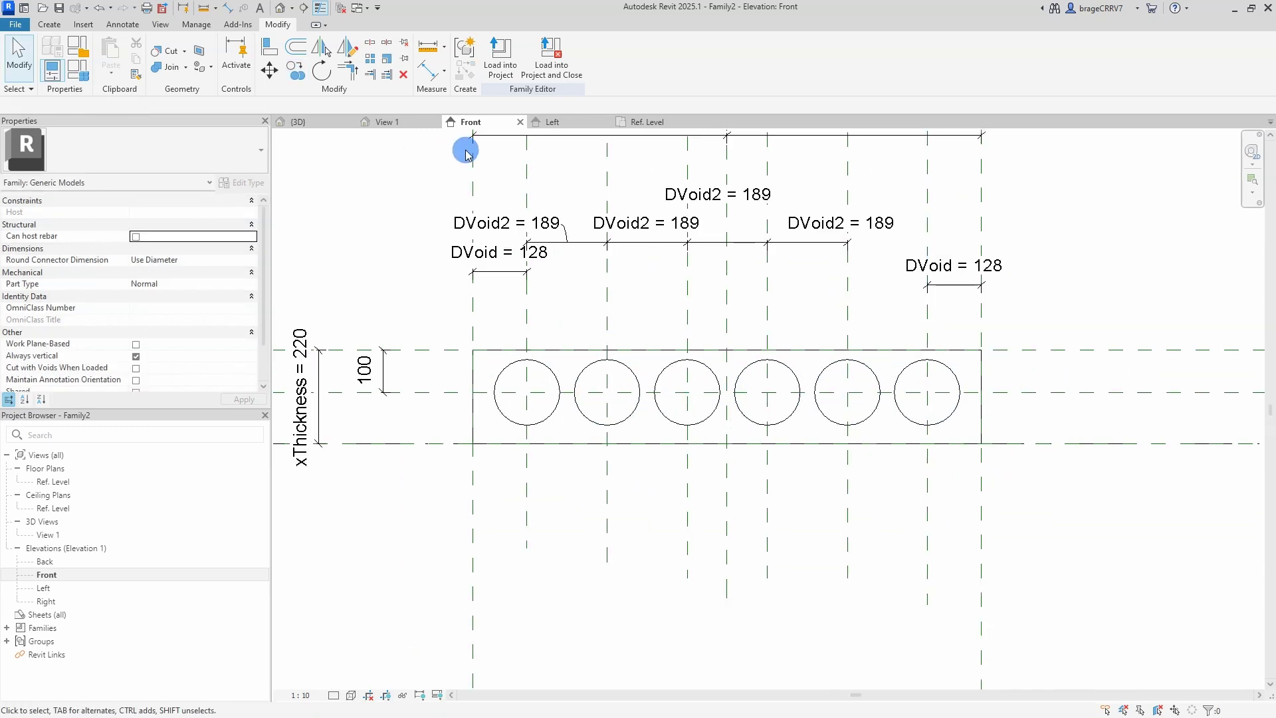
Open the Ref. Level floor plan and draw a horizontal reference plane about 545 mm above the front/back centre plane.
scroll(484, 230, down, 2)
double_click(89, 481)
middle_drag(615, 503, 542, 493)
click(687, 433)
click(521, 478)
key(r)
key(p)
click(779, 353)
click(537, 352)
key(Escape)
key(Escape)
Dimension the distance between the centre plane and the new reference plane and label it with the Length parameter.
key(d)
key(i)
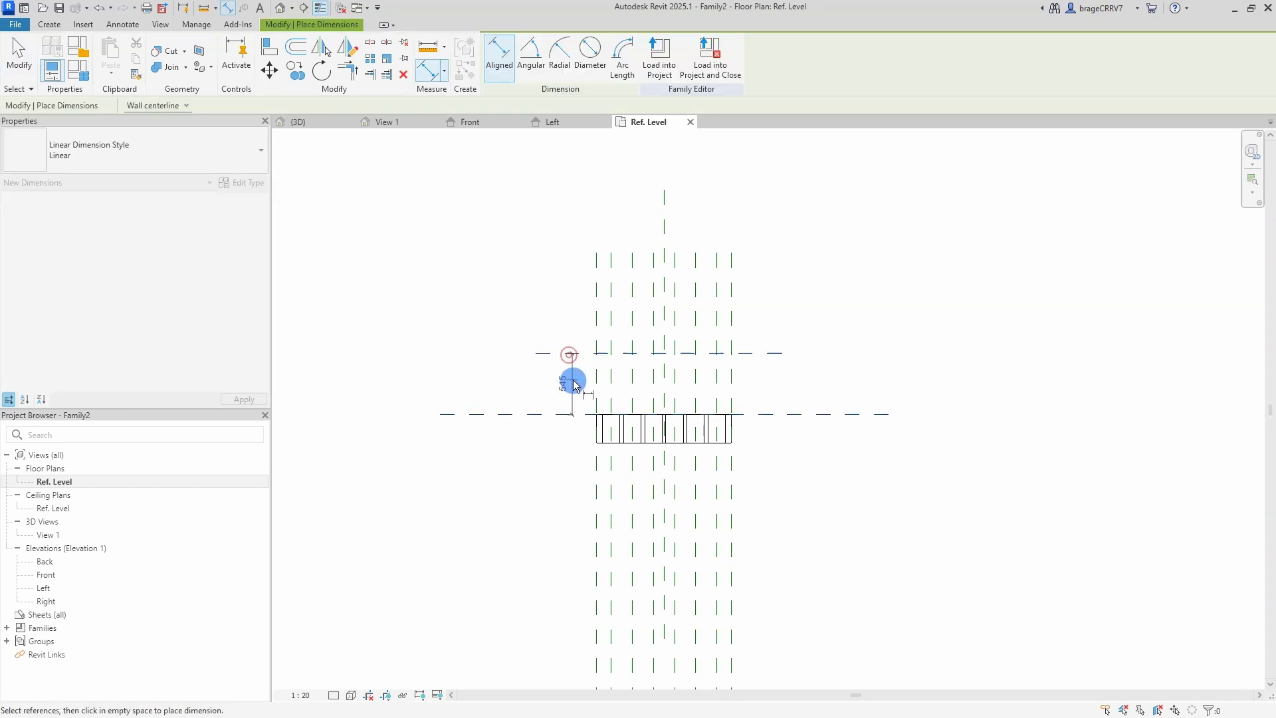
click(573, 381)
key(Escape)
key(Escape)
scroll(573, 379, up, 2)
click(573, 381)
click(532, 56)
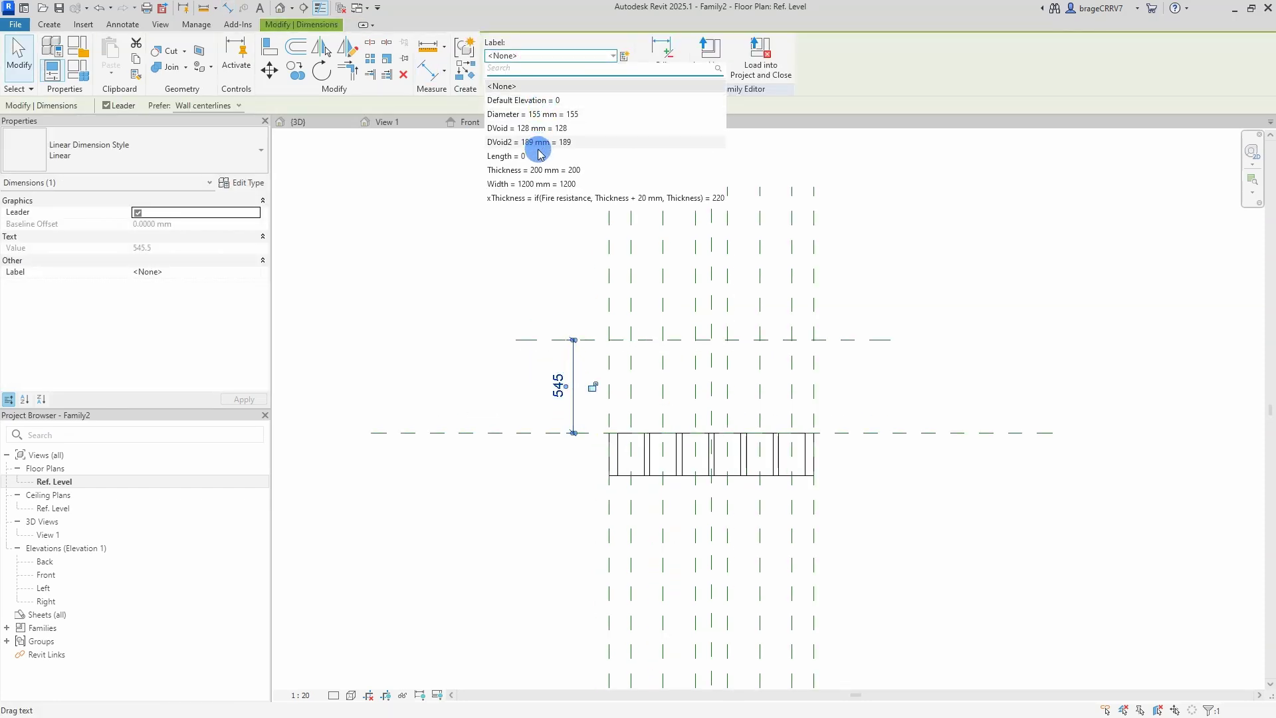
click(539, 156)
click(604, 480)
Align the slab extrusion's two end faces to the Length reference plane and the front/back centre plane.
key(a)
key(l)
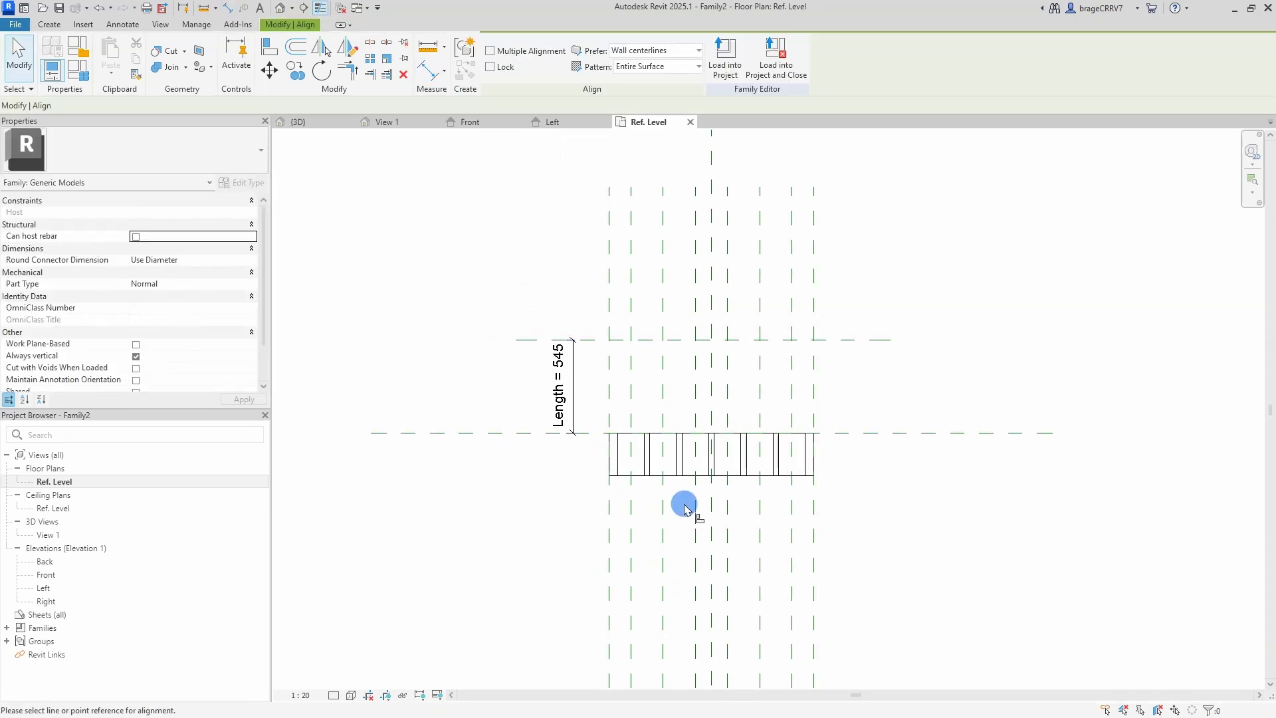
click(649, 339)
click(651, 476)
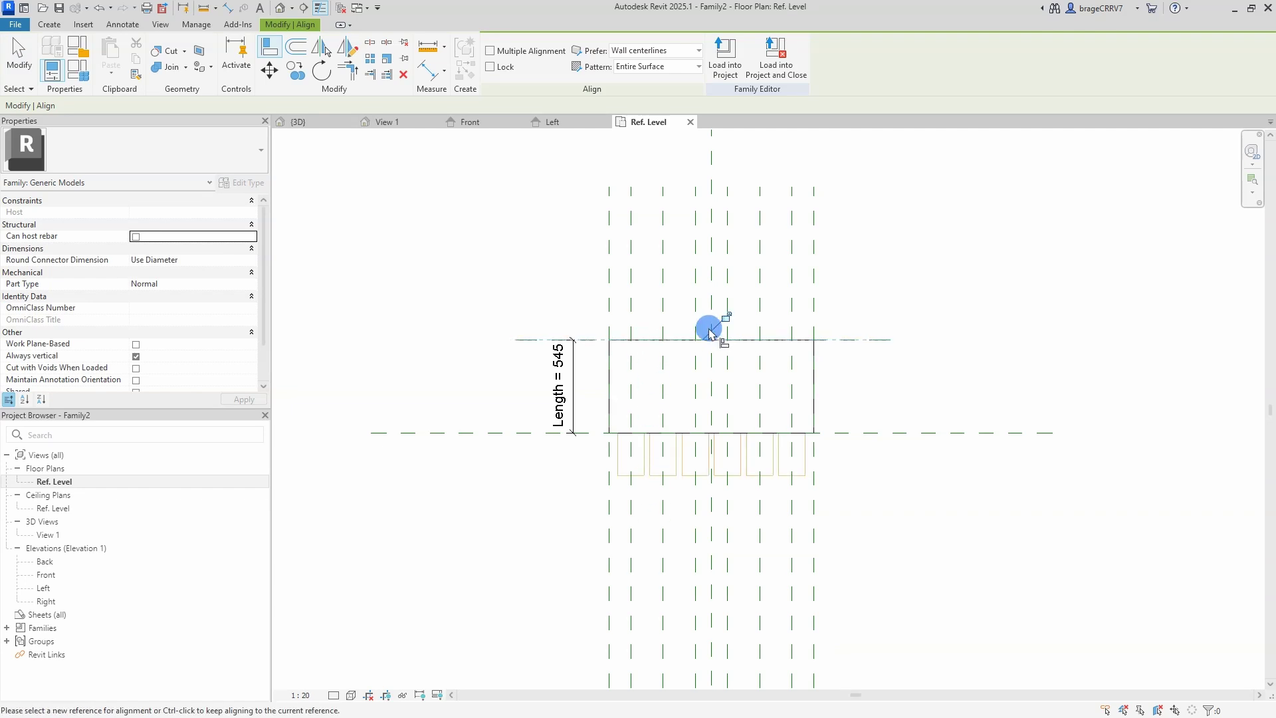
click(632, 432)
click(632, 433)
Align the ends of the first three voids to the Length reference plane and the centre plane, locking them.
click(542, 340)
click(656, 475)
click(729, 316)
click(475, 431)
click(664, 431)
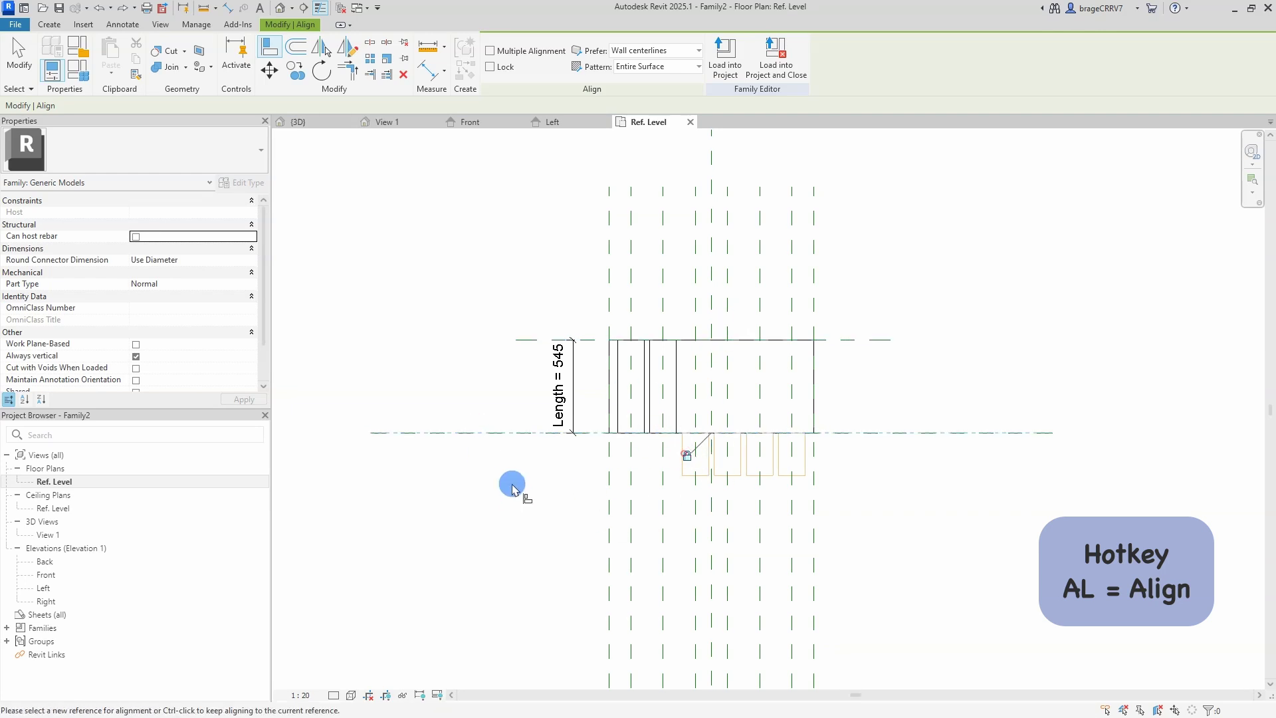
click(691, 476)
click(461, 431)
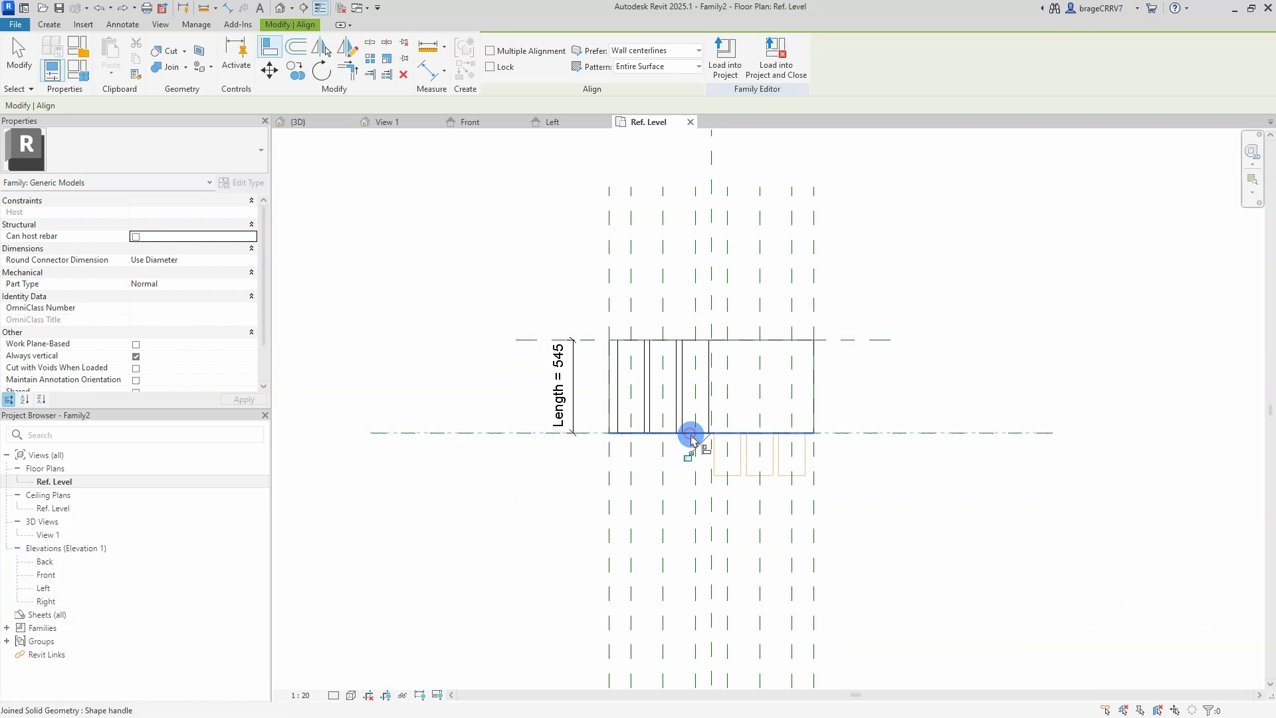
Align the ends of the remaining three voids to the Length and centre reference planes, lock them and finish aligning.
click(731, 476)
click(723, 314)
click(467, 433)
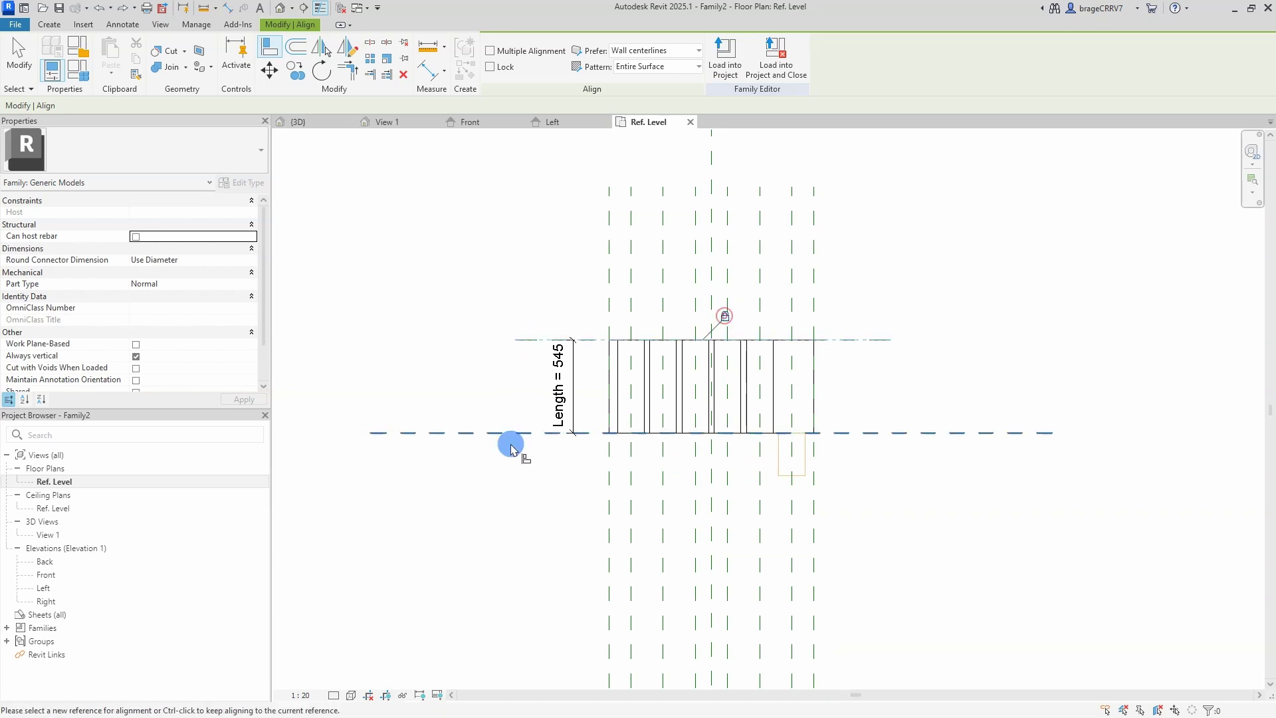
click(498, 431)
click(756, 430)
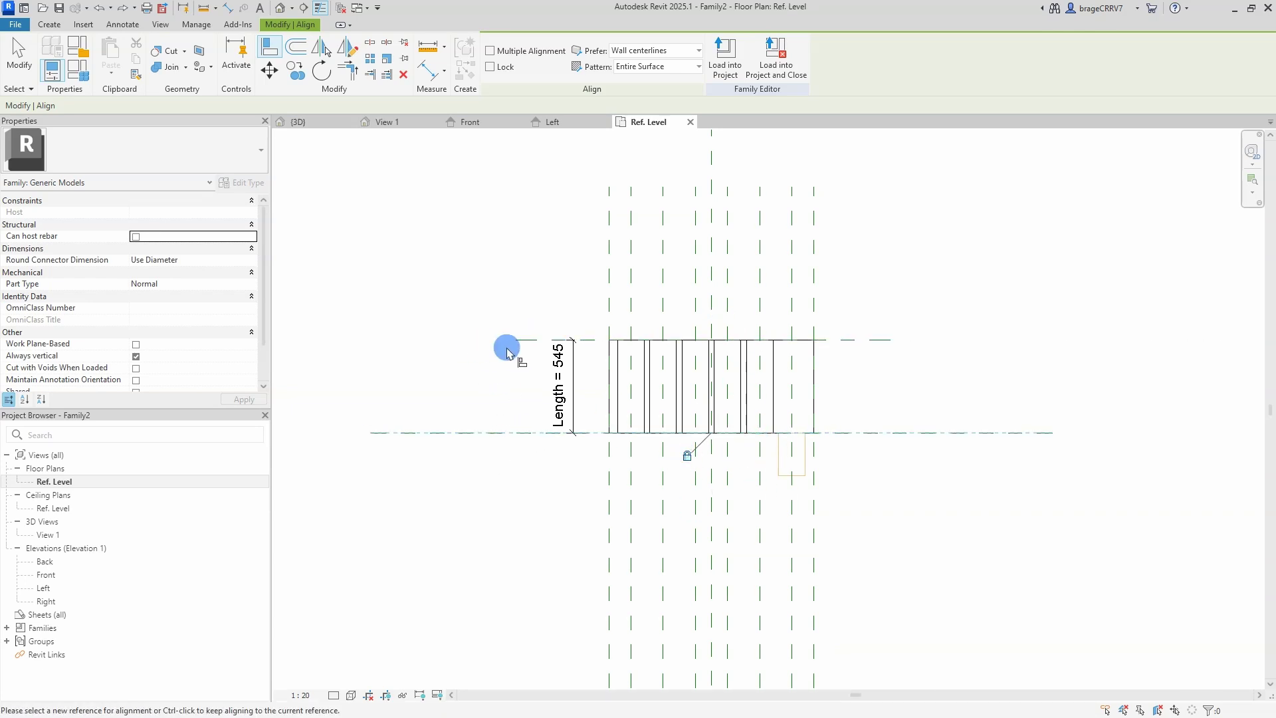
click(519, 344)
click(748, 469)
click(510, 431)
click(789, 430)
click(688, 455)
key(Escape)
key(Escape)
middle_drag(542, 509, 528, 507)
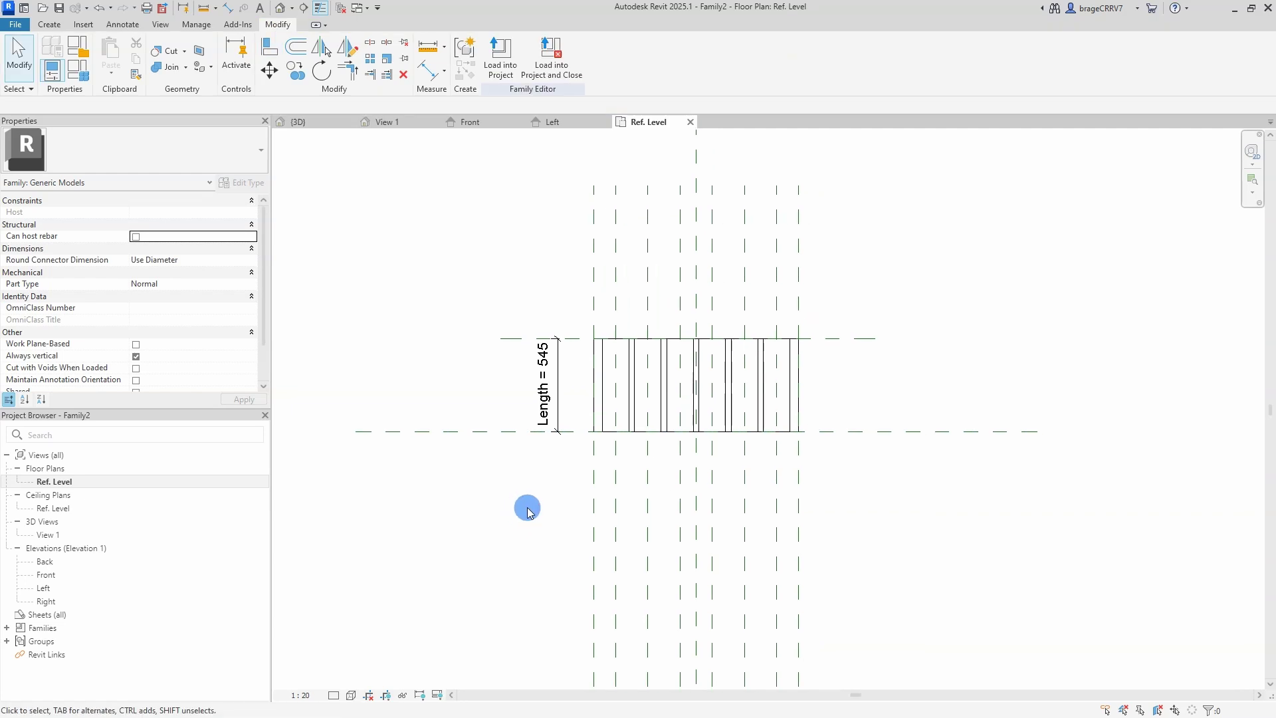
Open the default 3D view, give it a shaded visual style and turn the slab to face its void openings.
click(280, 7)
scroll(528, 534, down, 3)
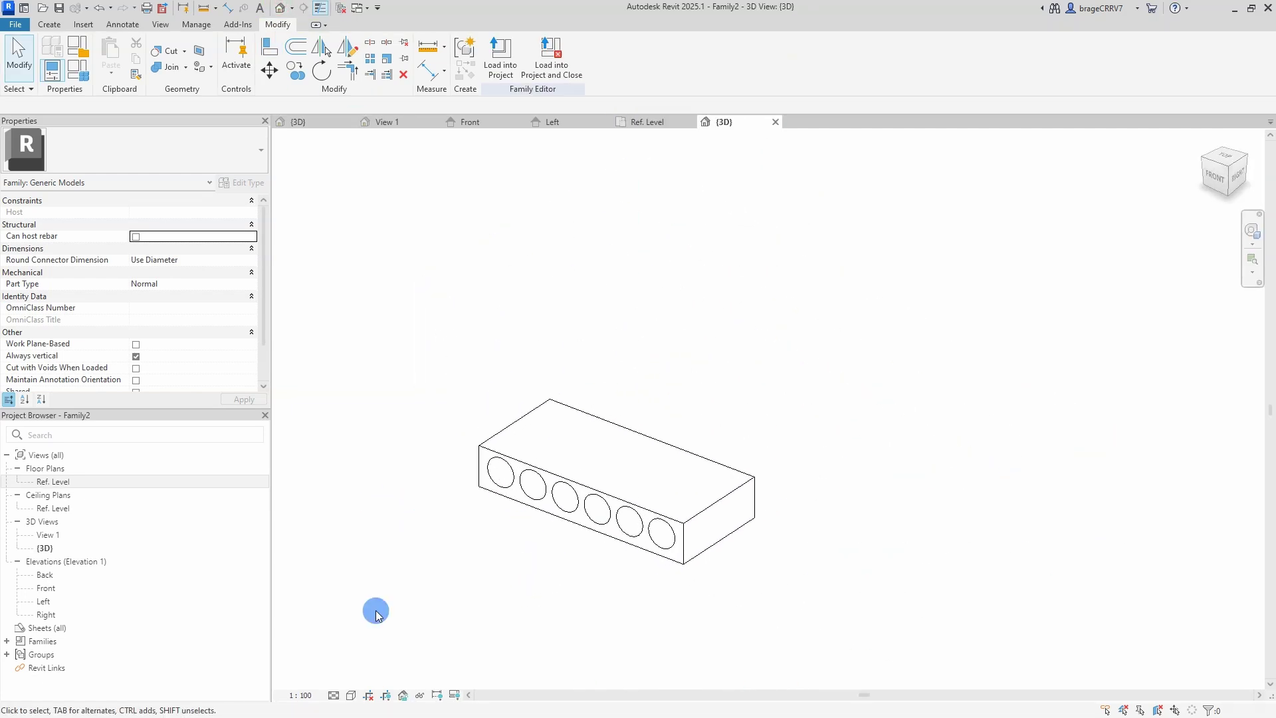
click(351, 694)
click(398, 654)
shift+middle_drag(581, 589, 864, 568)
Set the Length parameter to 1200 mm in the family types and inspect the lengthened slab in 3D.
click(53, 70)
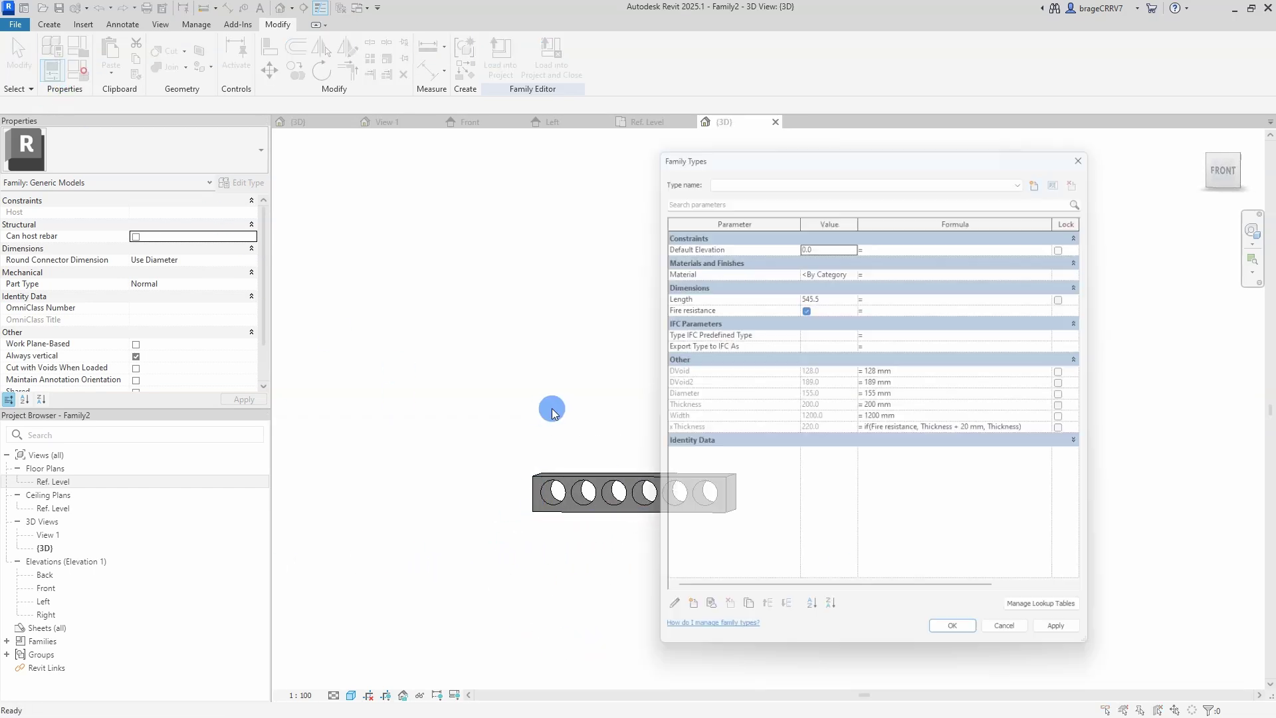
double_click(830, 293)
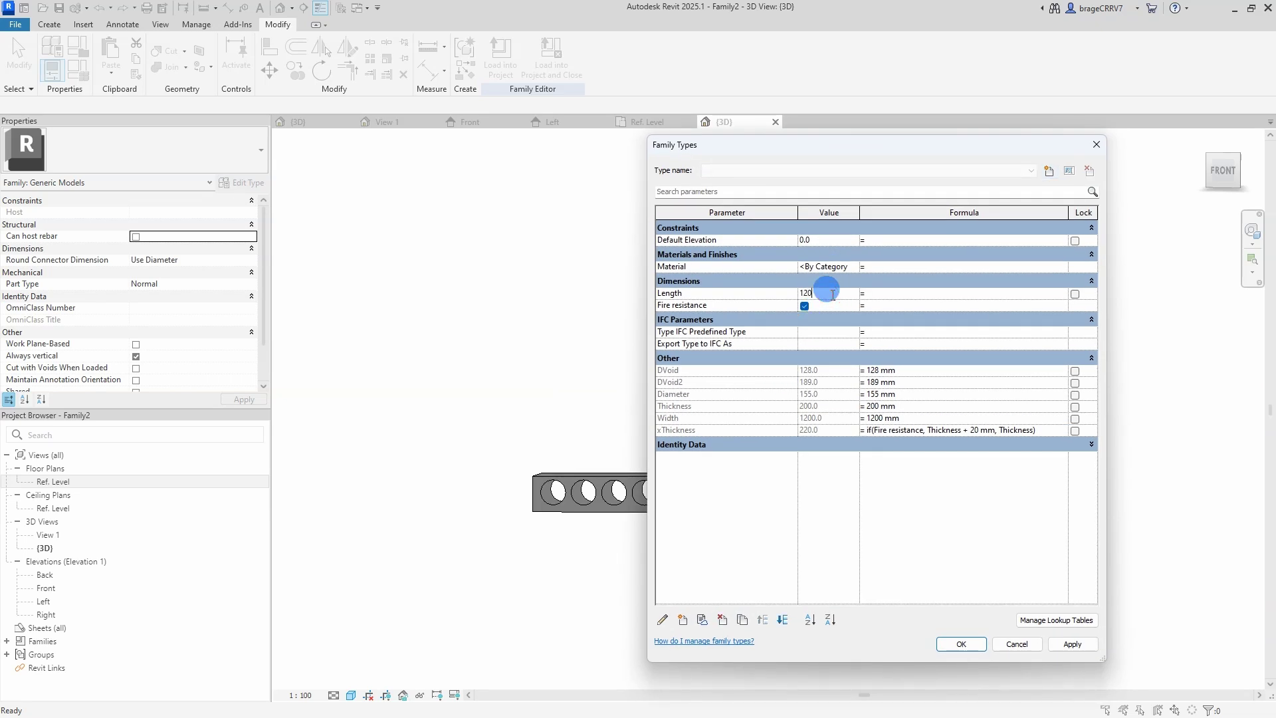
click(961, 644)
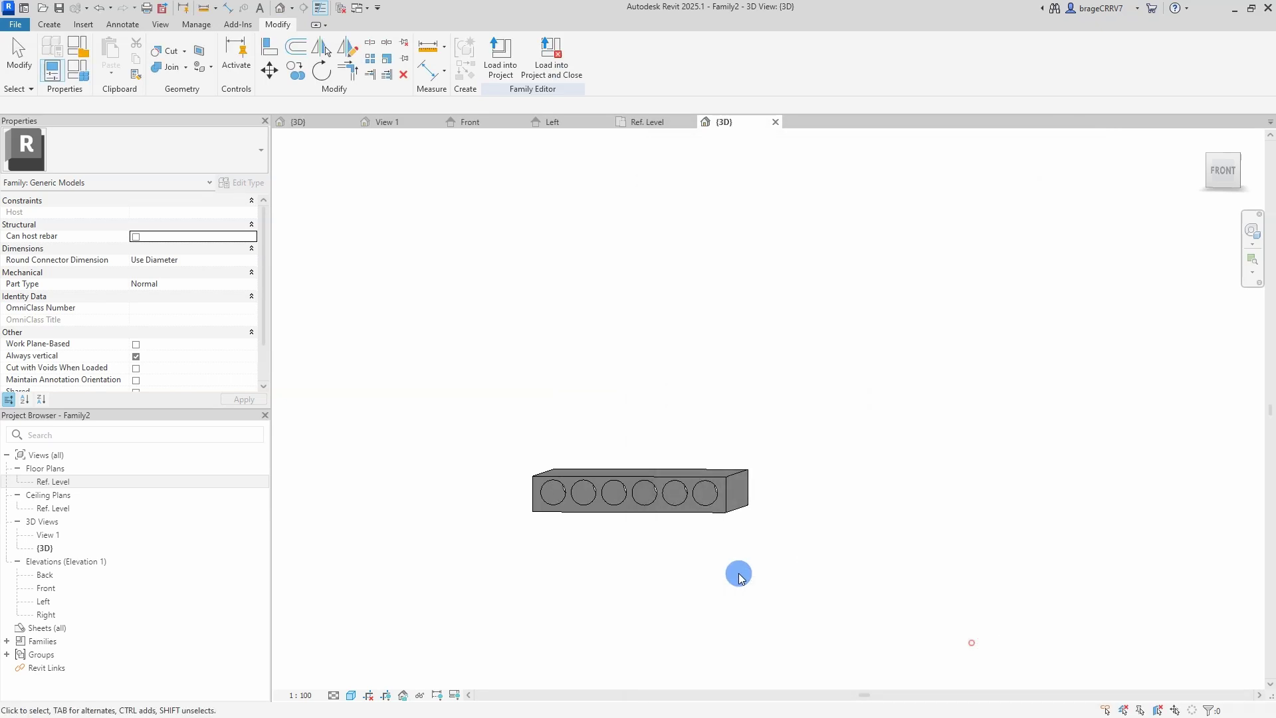
shift+middle_drag(737, 572, 698, 584)
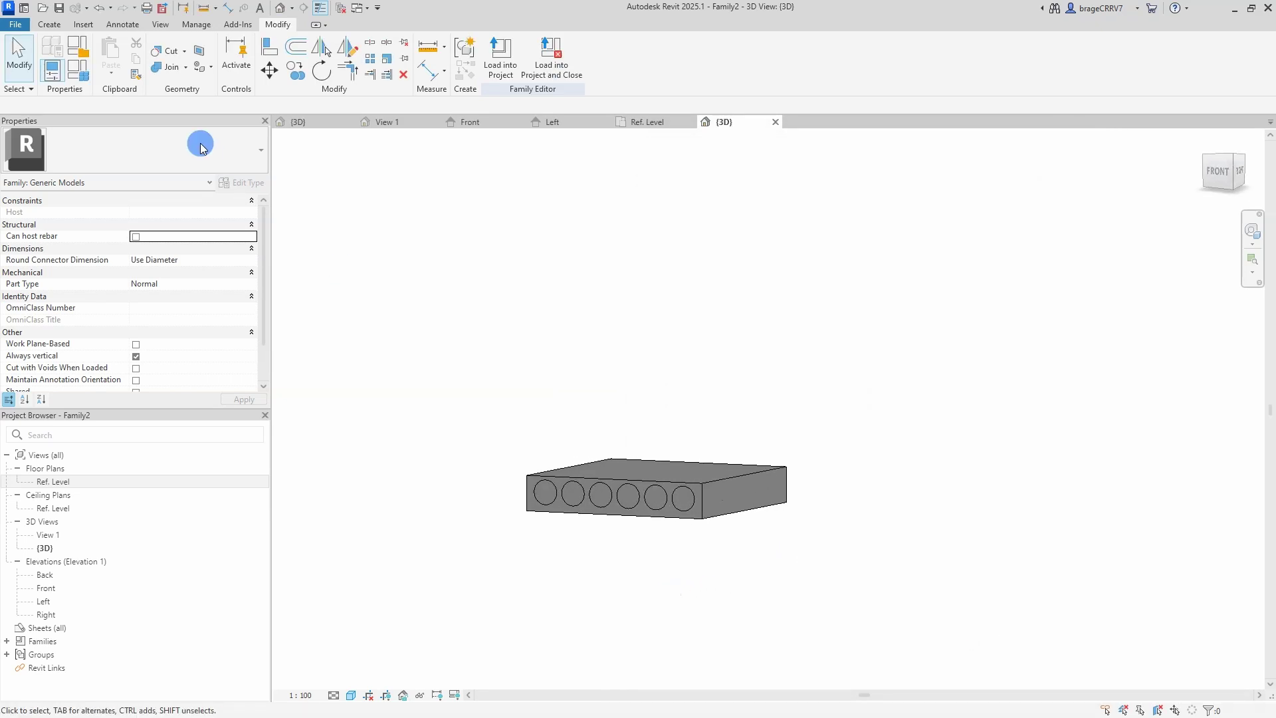
Test the Fire resistance parameter by switching it off and back on, applying each state.
click(75, 71)
click(803, 305)
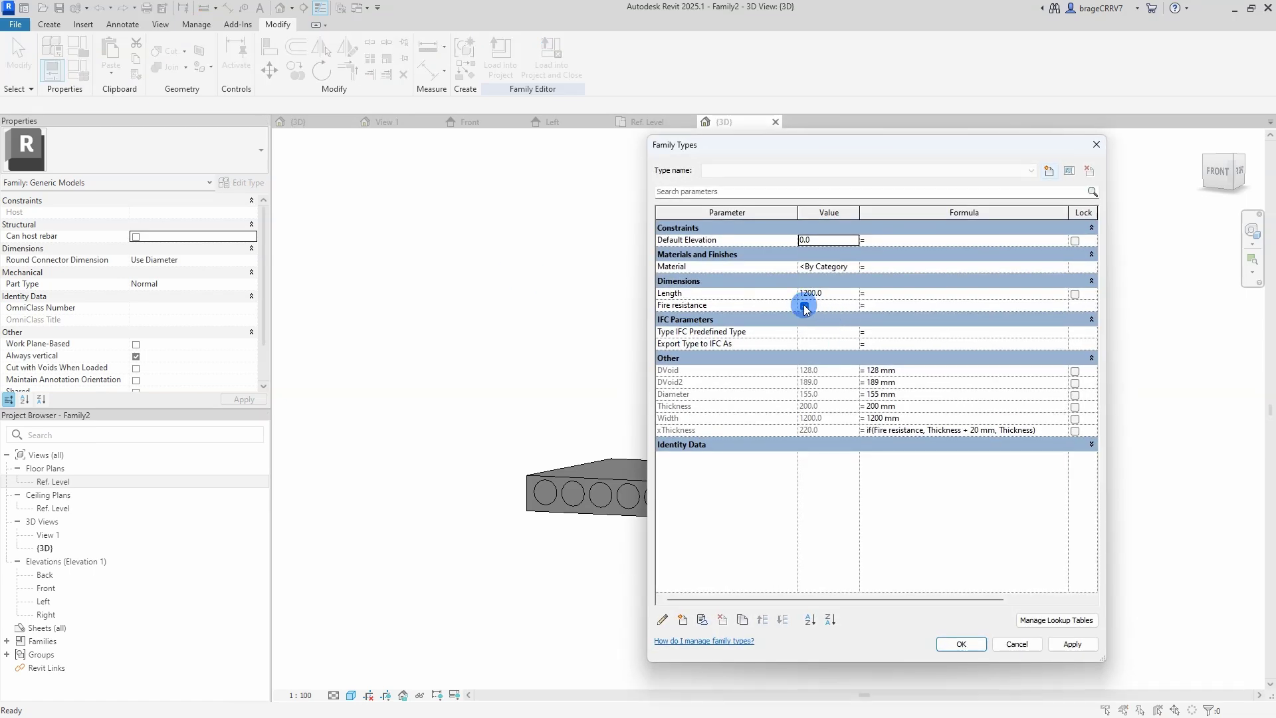
click(1073, 644)
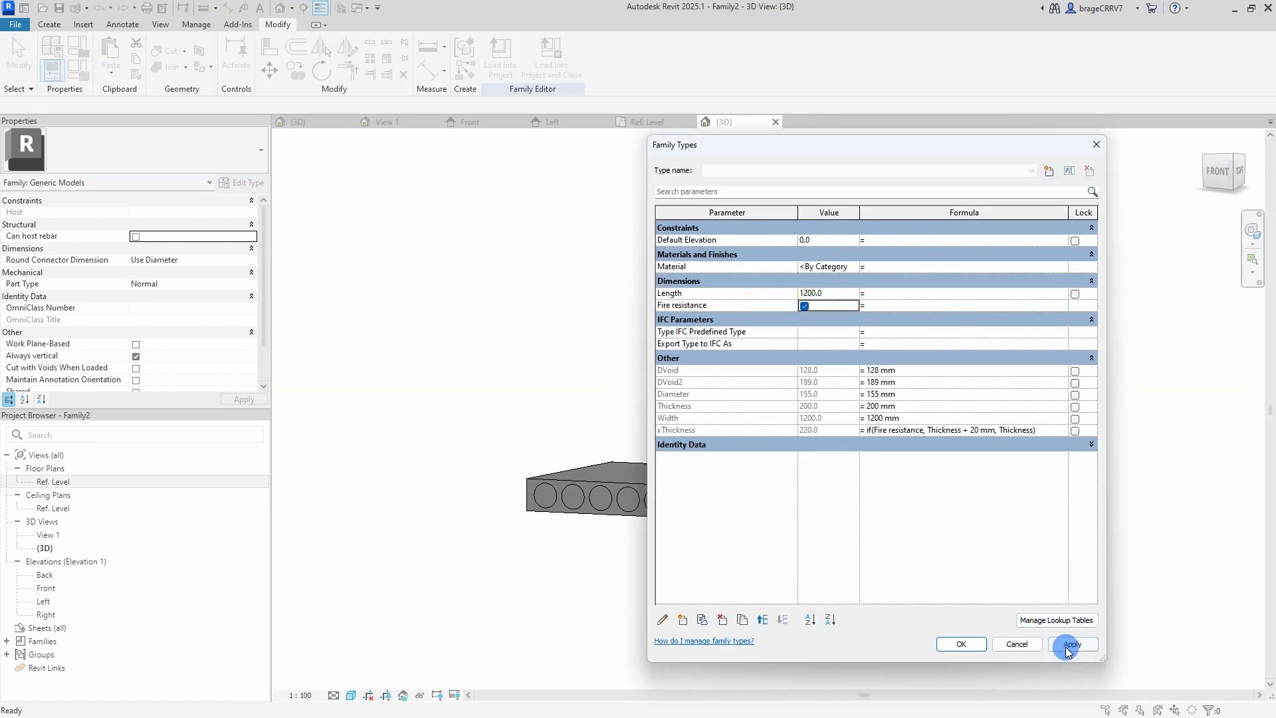
click(1070, 645)
click(957, 644)
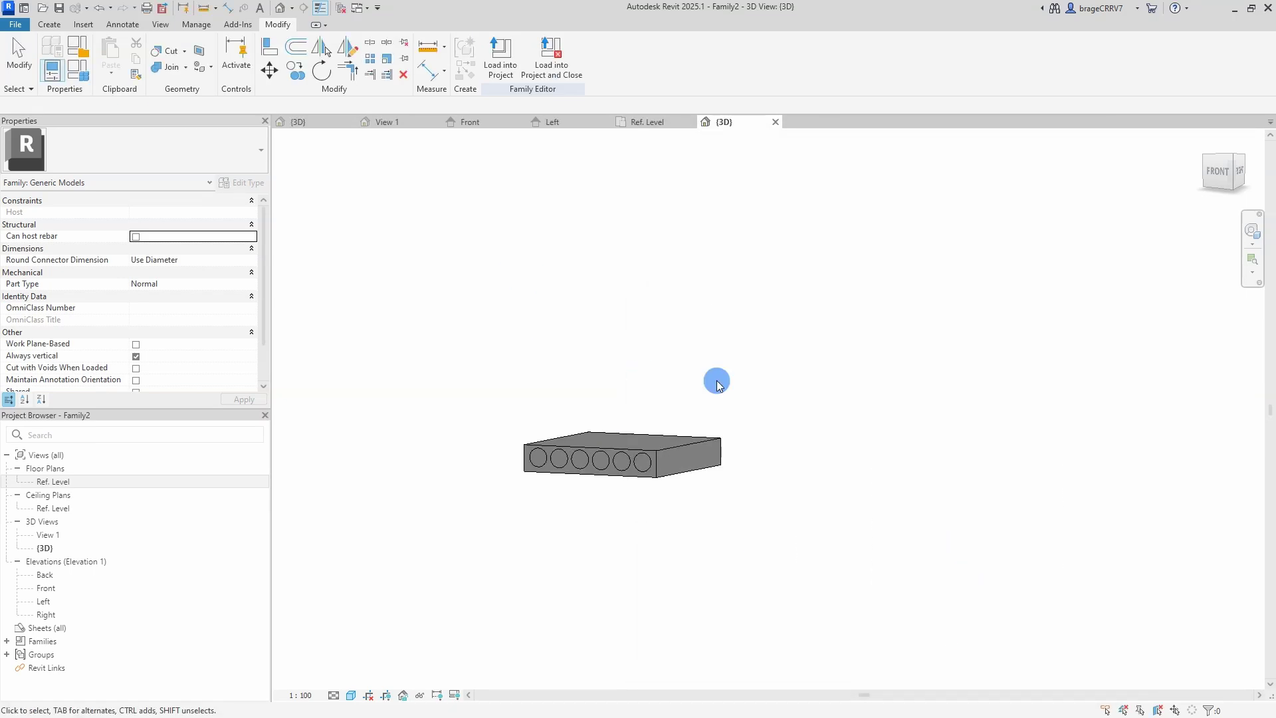
Associate the slab extrusion's material with the Material family parameter.
click(658, 490)
click(141, 299)
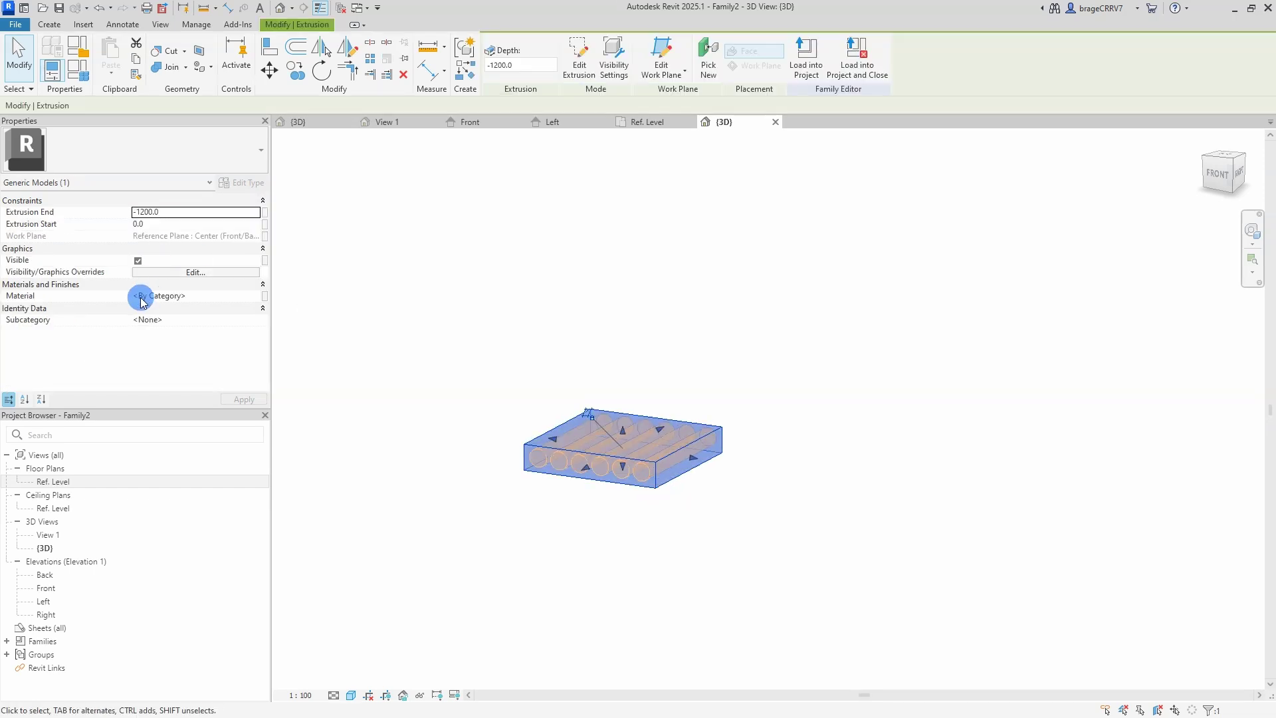
click(264, 297)
click(565, 325)
click(658, 477)
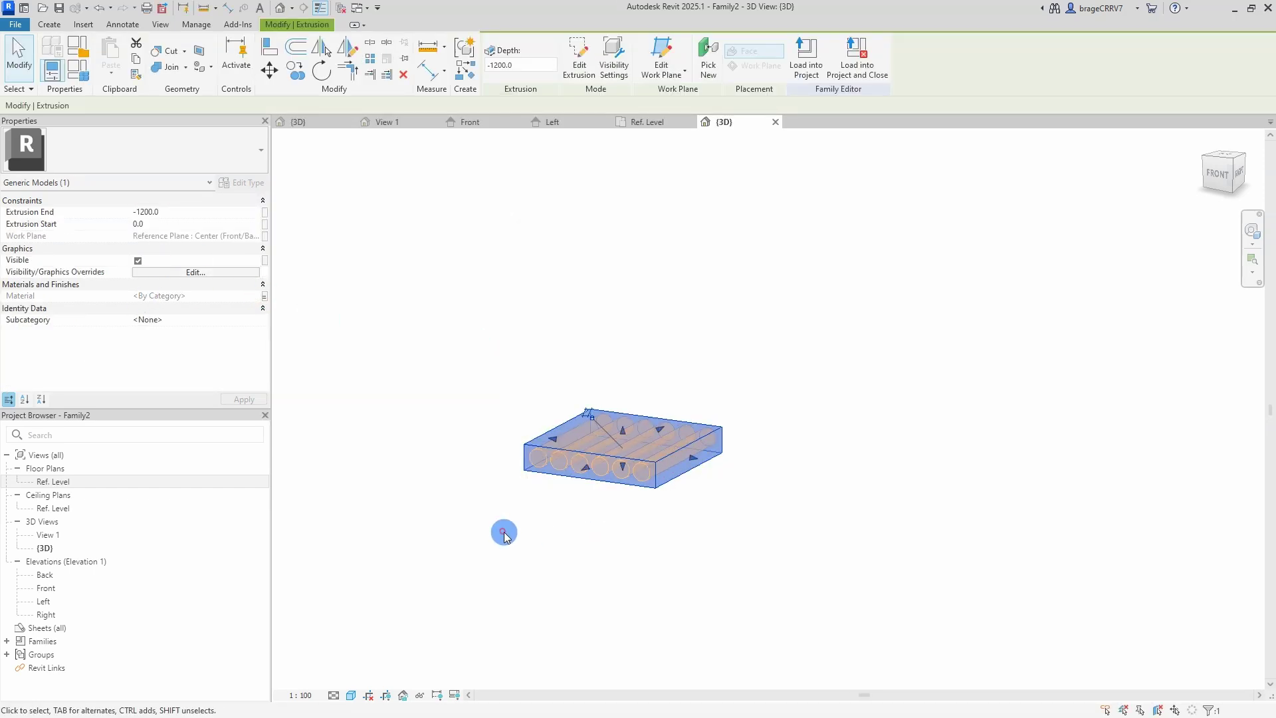
click(504, 533)
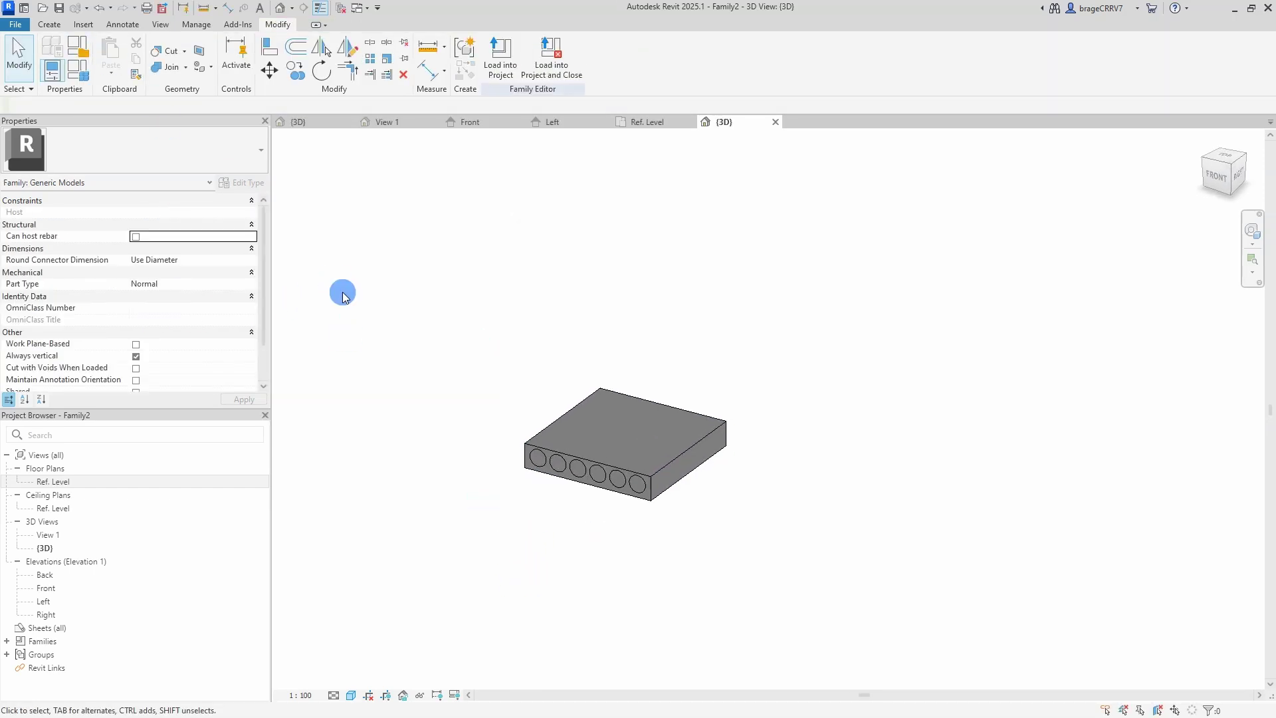
Save the family as HD200 and load it into the EB project, placing one slab instance in the 3D view.
shift+middle_drag(342, 291, 337, 296)
click(509, 396)
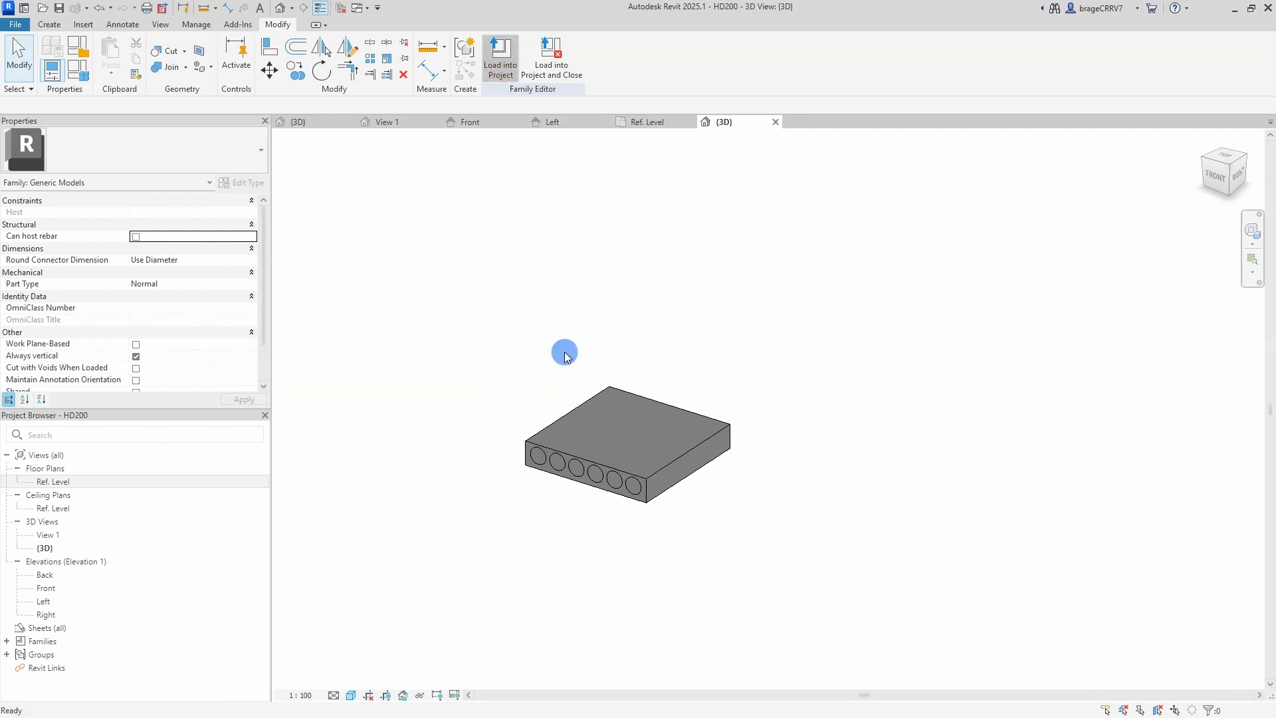
click(502, 82)
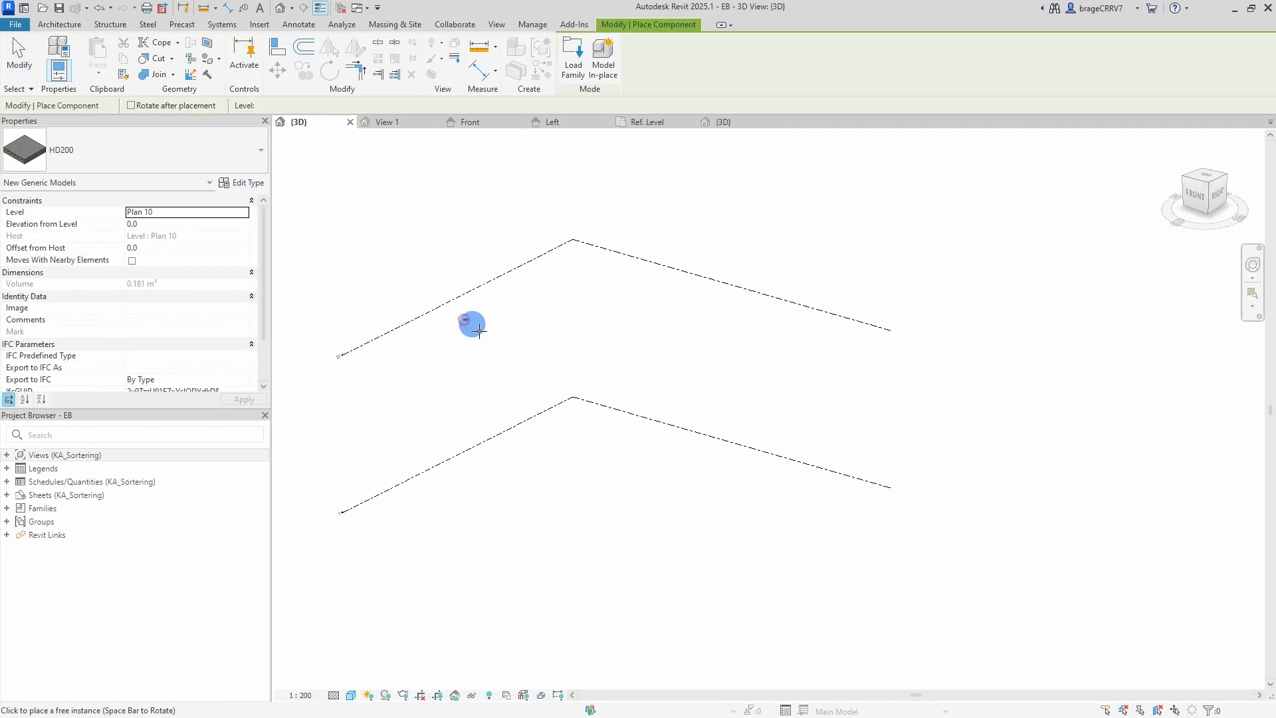
key(Escape)
key(Escape)
Select the placed HD200 slab in the project's 3D view and open its type properties.
scroll(457, 319, up, 8)
scroll(515, 400, up, 2)
scroll(527, 397, down, 5)
click(562, 392)
scroll(552, 379, up, 4)
shift+middle_drag(612, 476, 630, 422)
click(611, 443)
click(531, 329)
scroll(234, 339, down, 3)
scroll(234, 340, up, 3)
click(242, 182)
drag(450, 85, 1019, 110)
Assign the B35 material to the HD200 type and apply the change.
click(1190, 264)
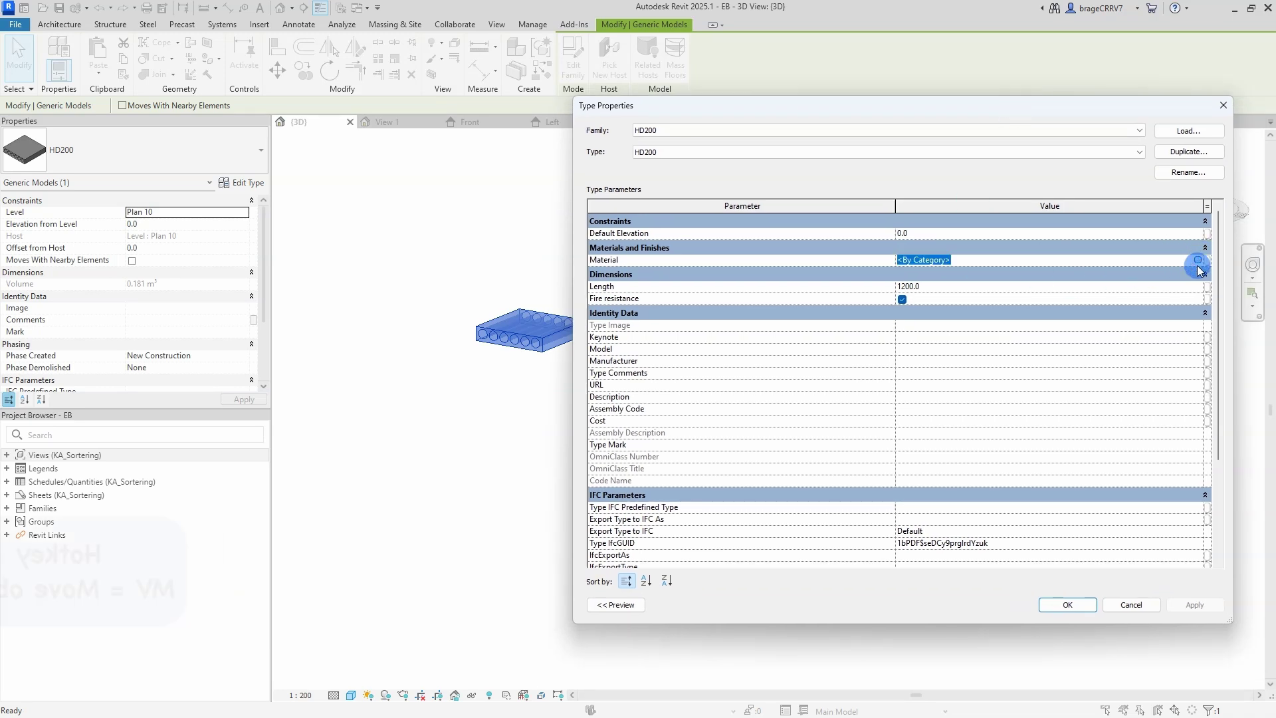
click(1198, 264)
click(293, 166)
text(b35)
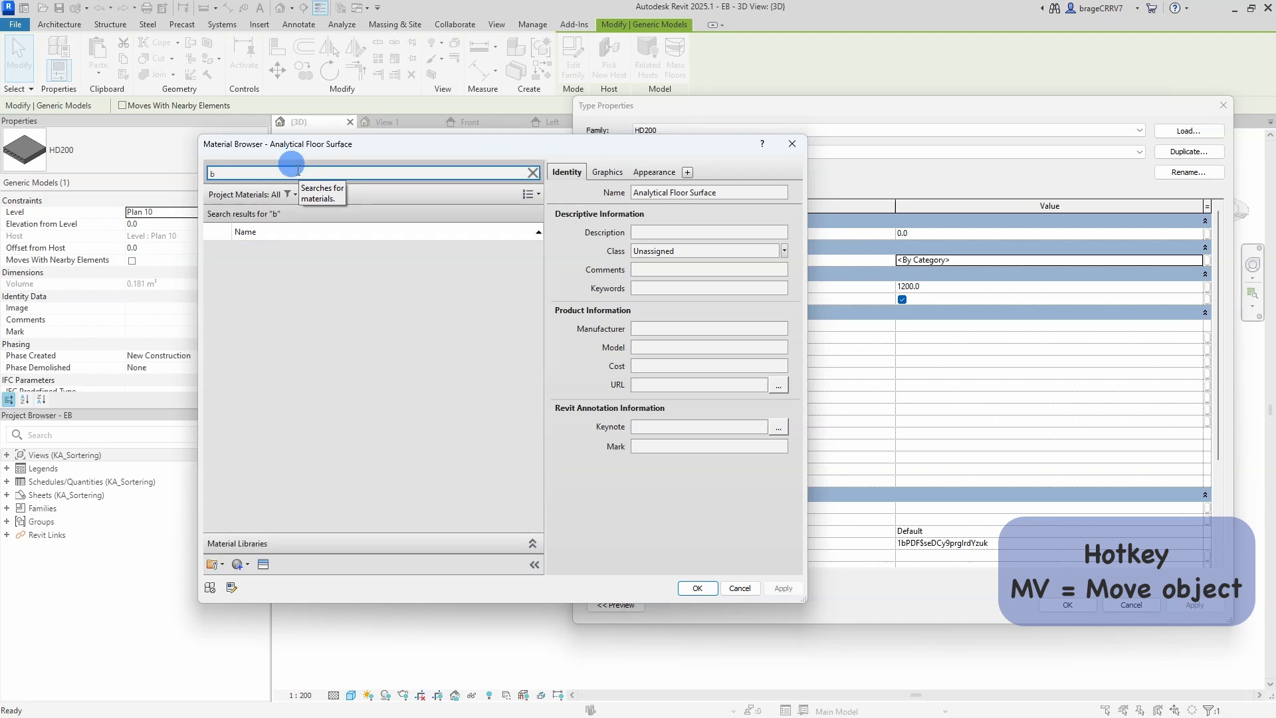
click(248, 254)
click(697, 588)
click(1189, 605)
click(1066, 605)
click(546, 459)
Test the Fire resistance setting in the slab's type properties by switching it off and on again.
click(537, 365)
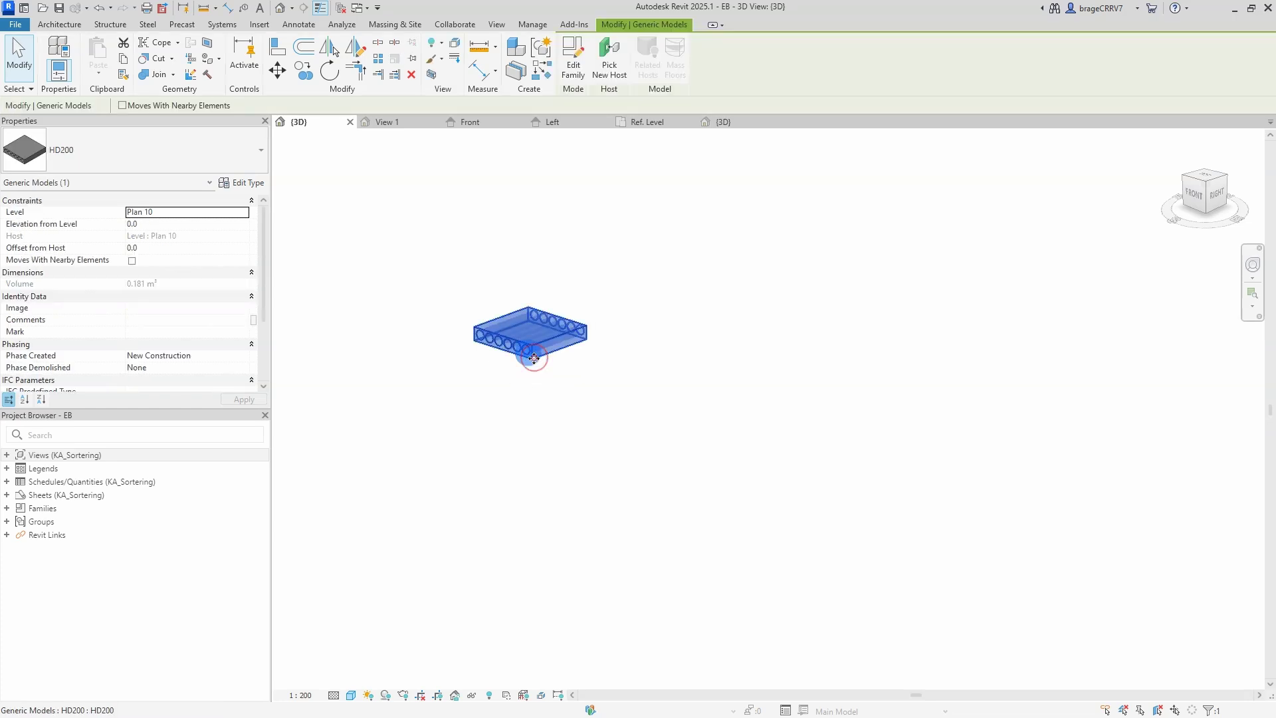
click(243, 183)
click(901, 300)
click(1205, 608)
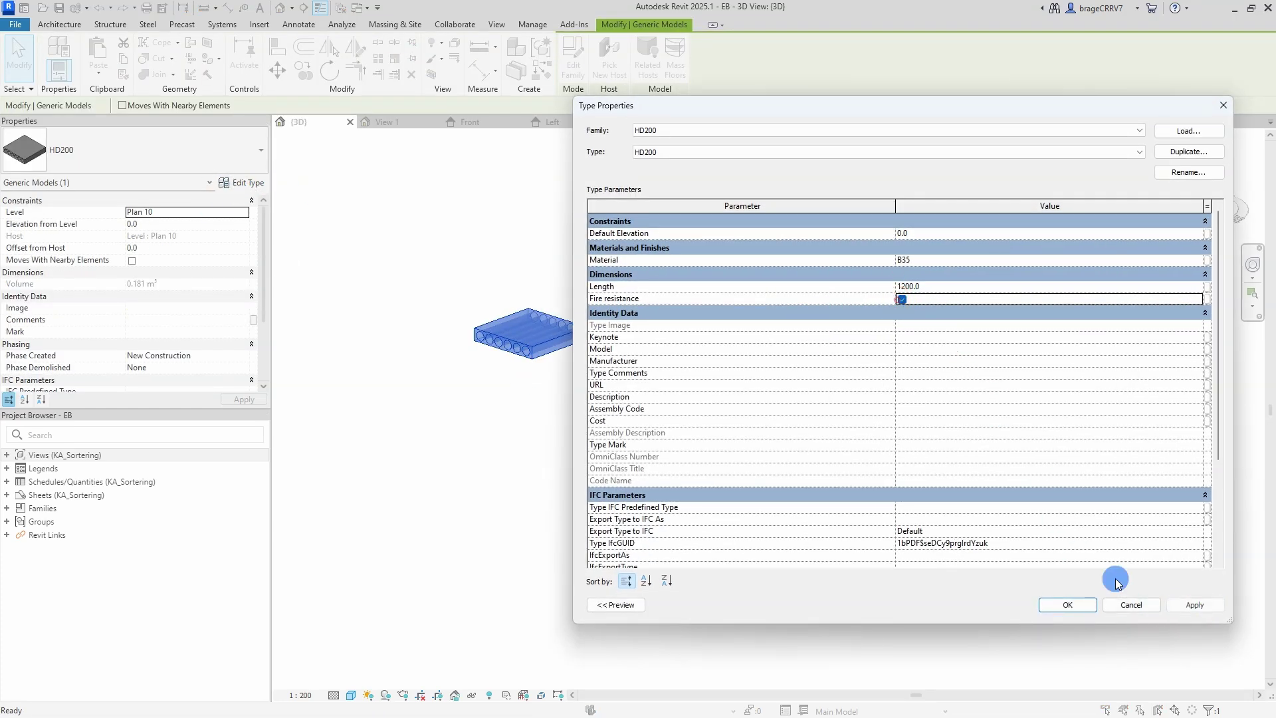
click(1194, 606)
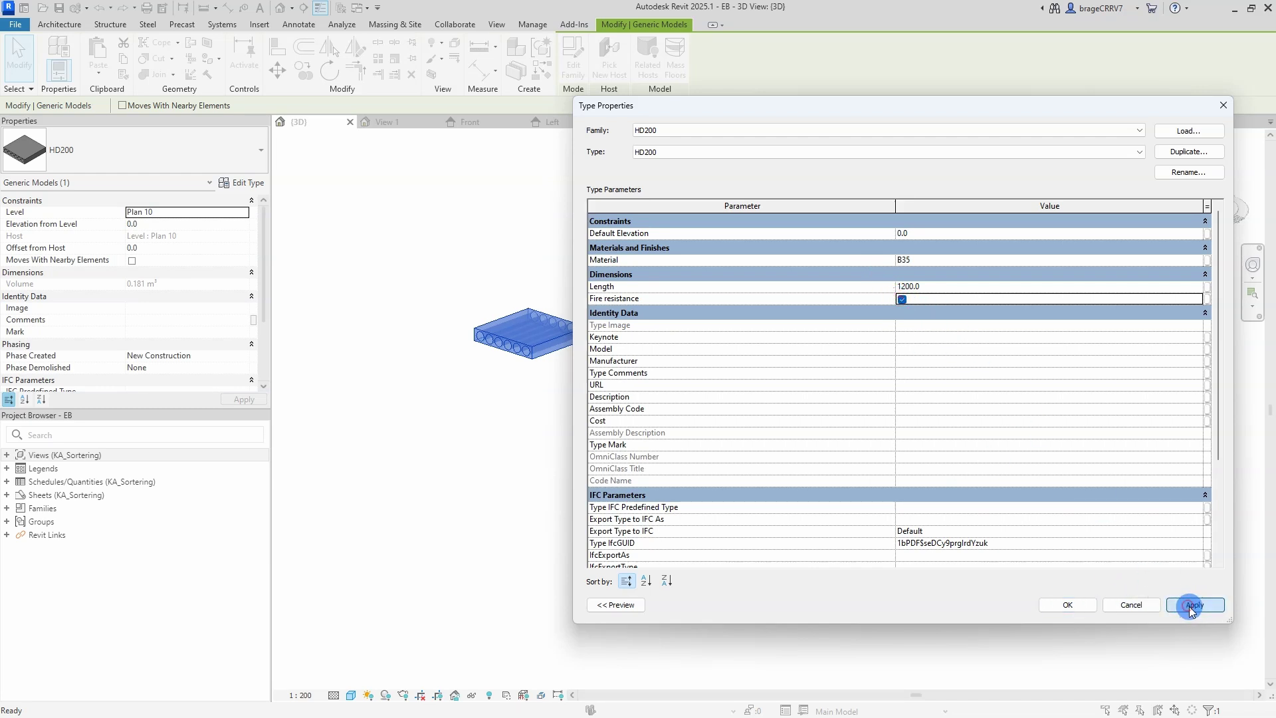
click(1191, 606)
Set the HD200 type's Length to 200 mm, review the remaining type parameters and accept the changes.
click(936, 288)
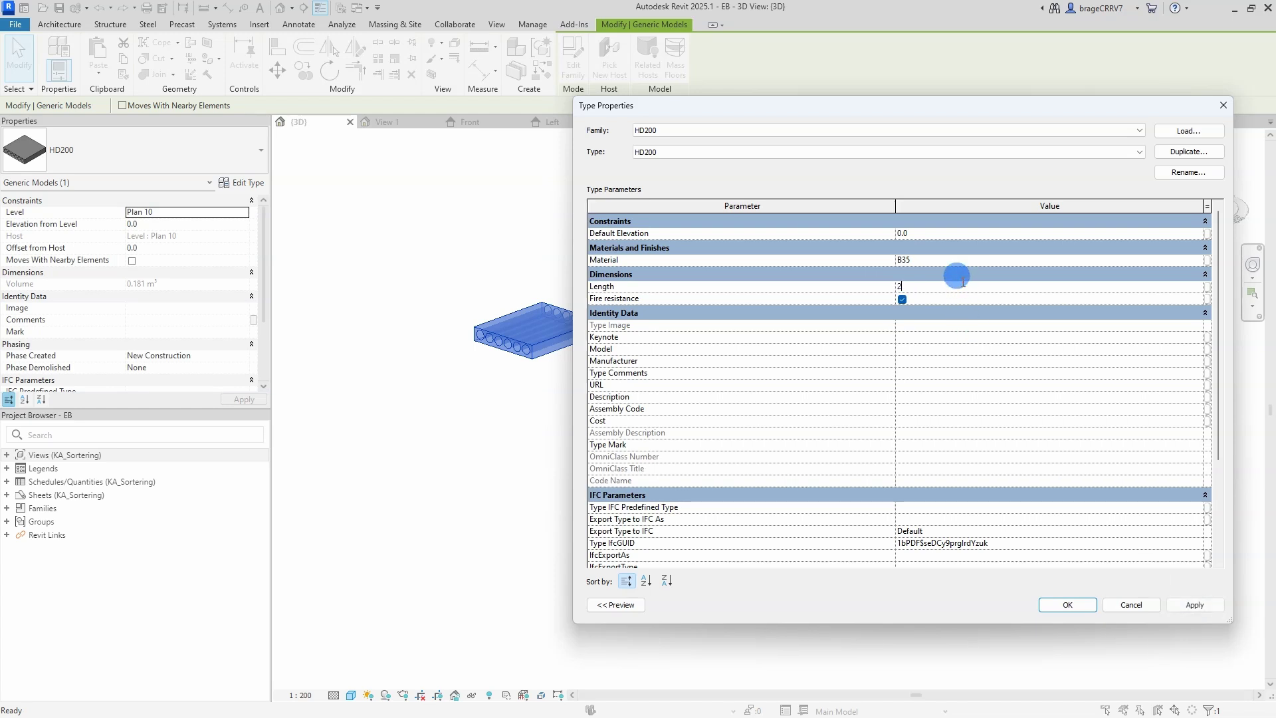
click(1190, 606)
scroll(928, 460, down, 3)
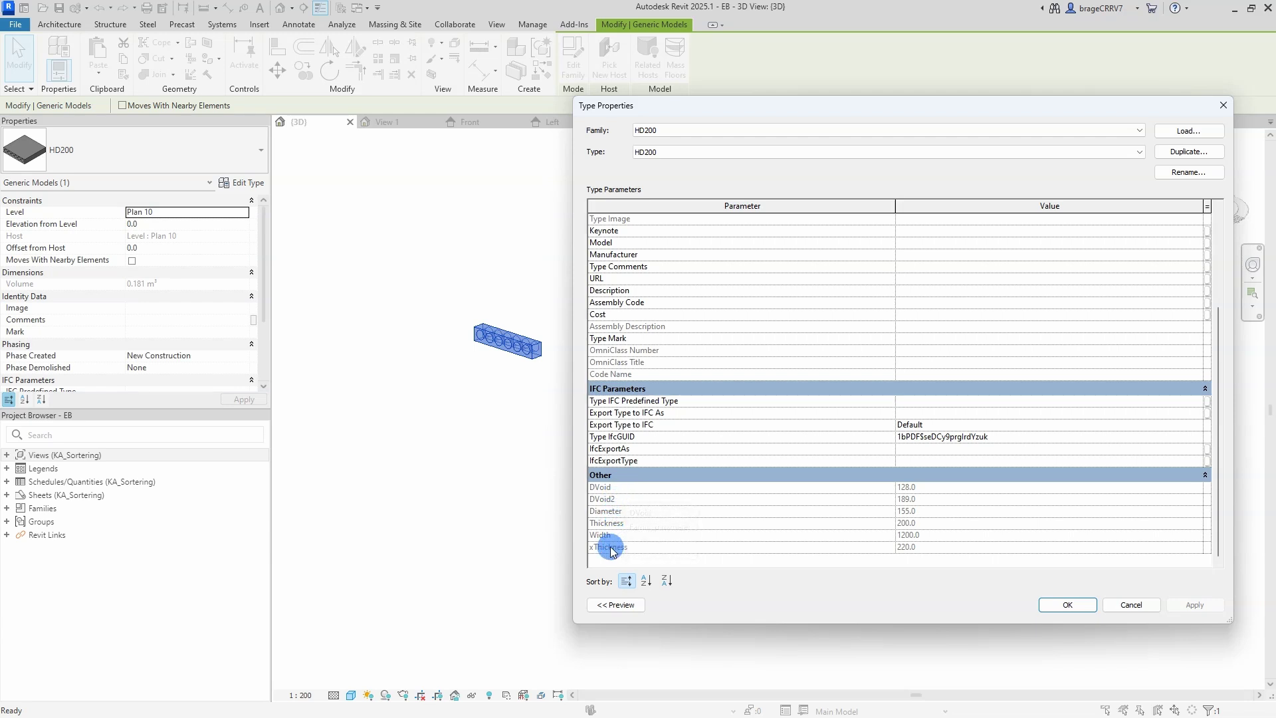
scroll(917, 548, up, 5)
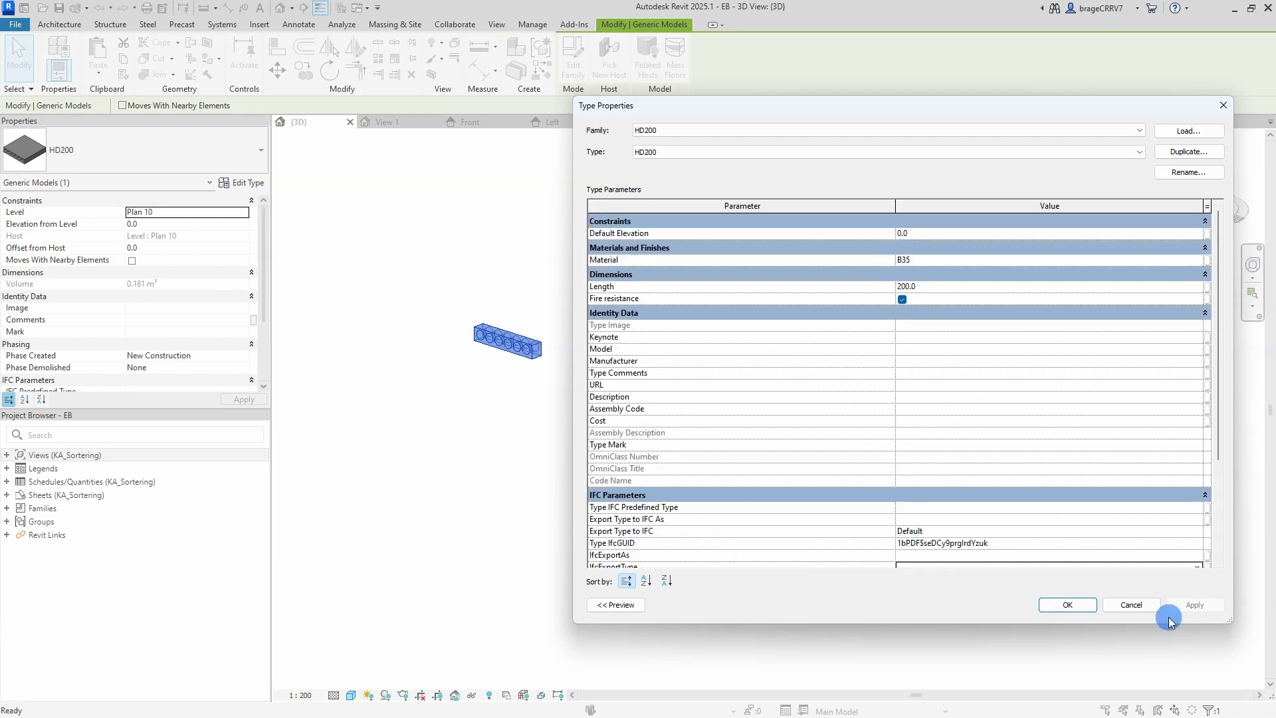
click(1071, 604)
click(526, 418)
scroll(605, 415, down, 5)
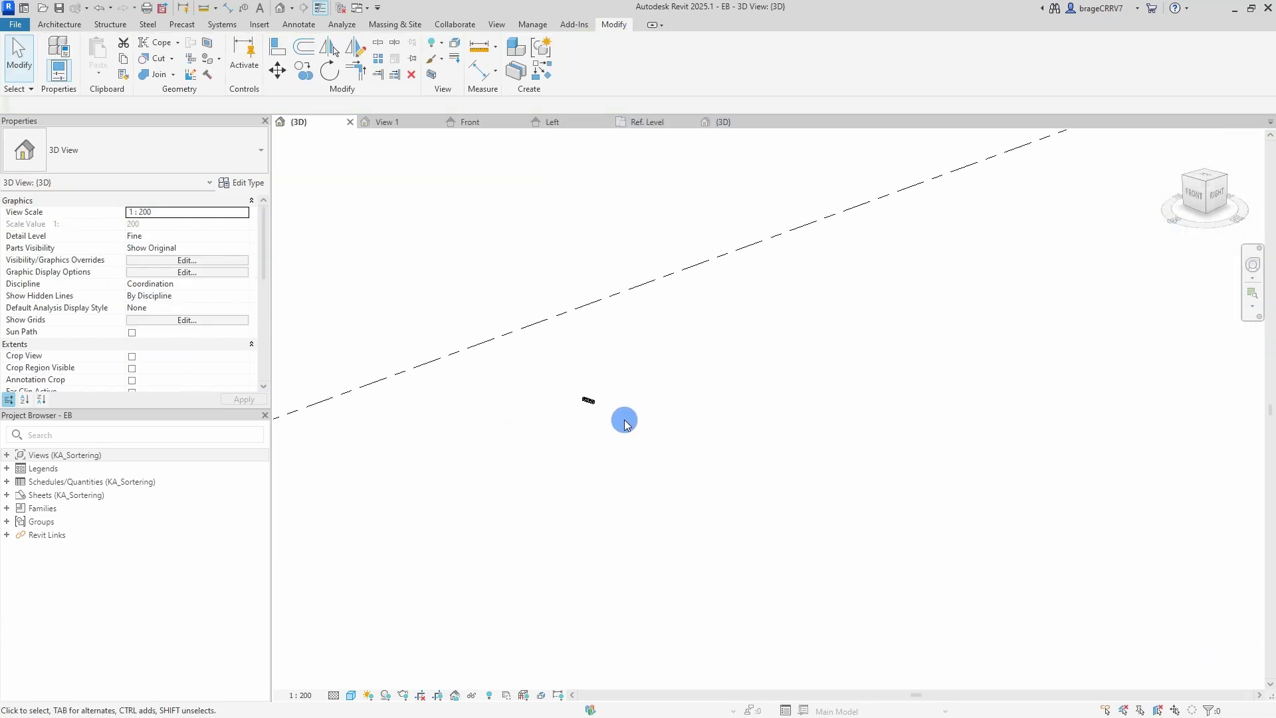
click(493, 339)
scroll(492, 338, down, 3)
scroll(289, 412, up, 3)
click(427, 282)
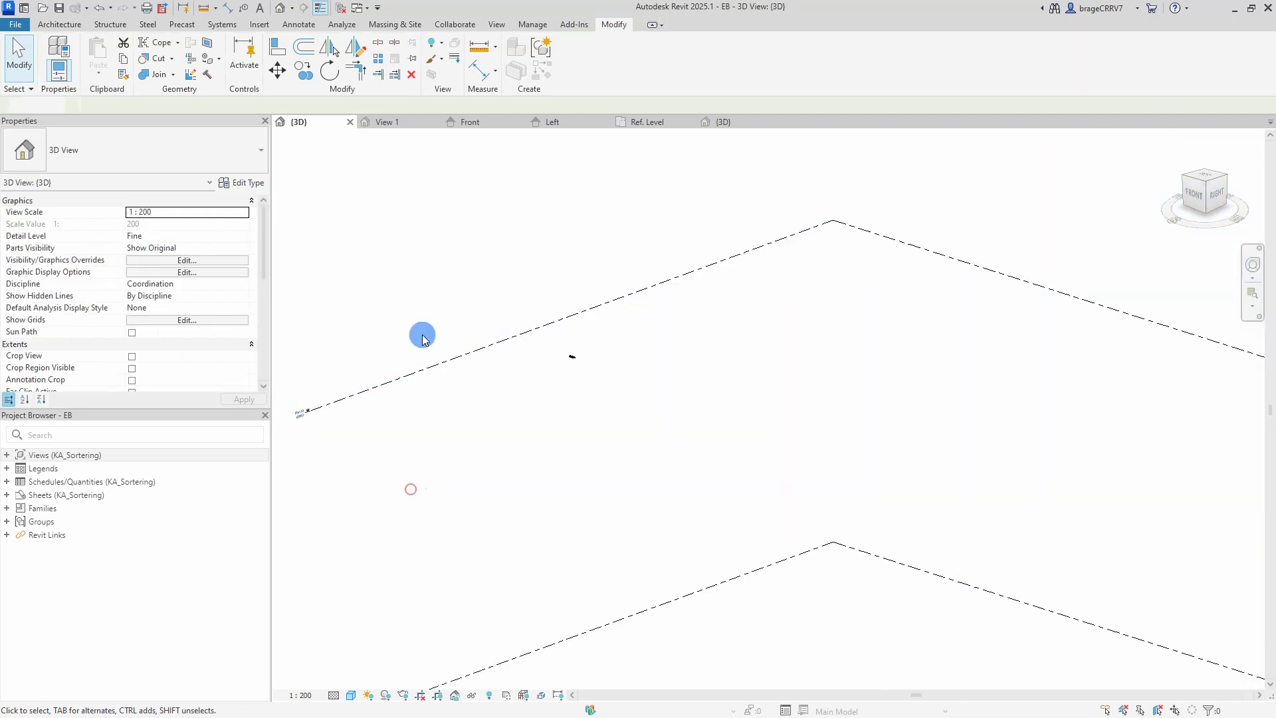
click(370, 103)
Create a structural plan view for level Plan 10 with the Plan Form view type, allowing duplicate views.
click(488, 28)
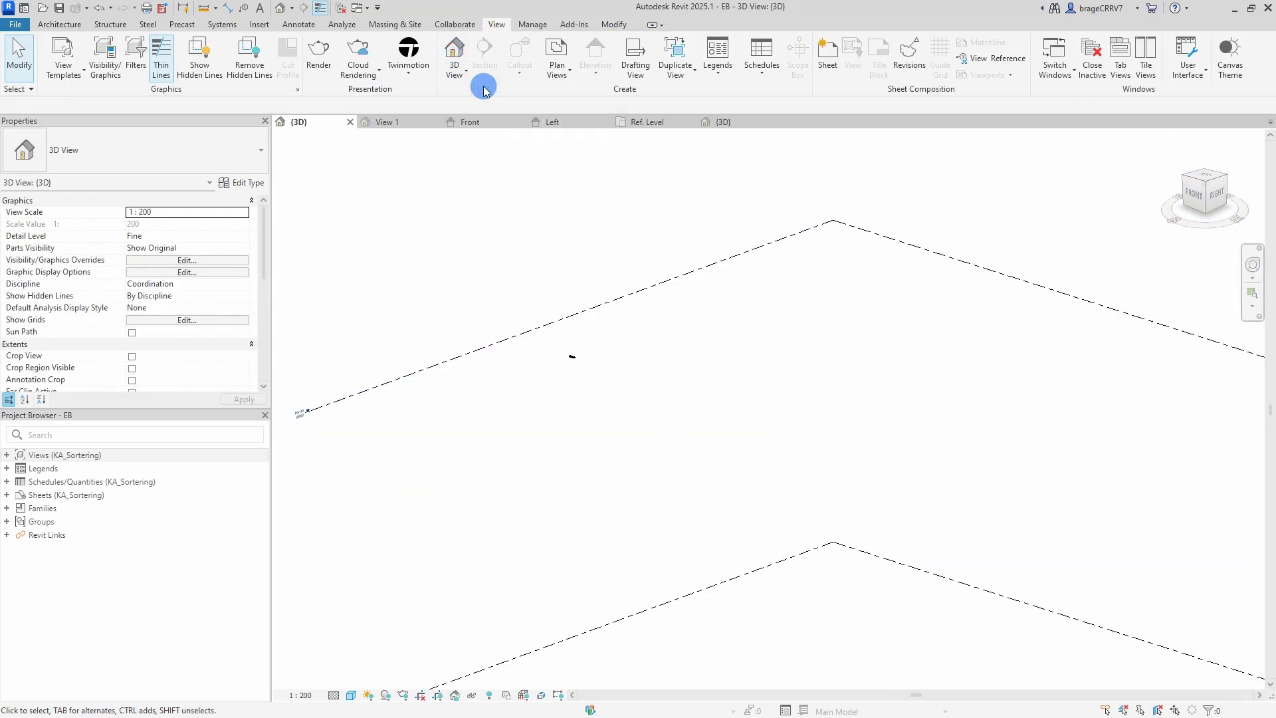
click(557, 59)
click(569, 147)
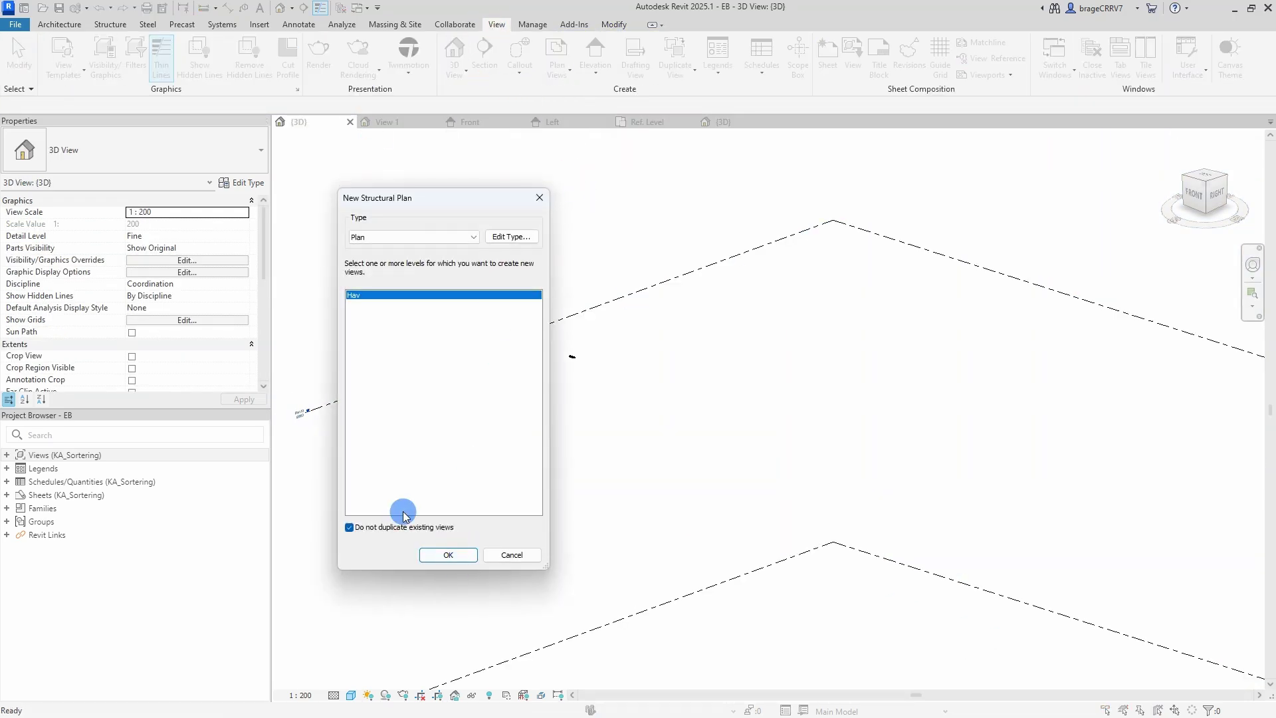
click(365, 307)
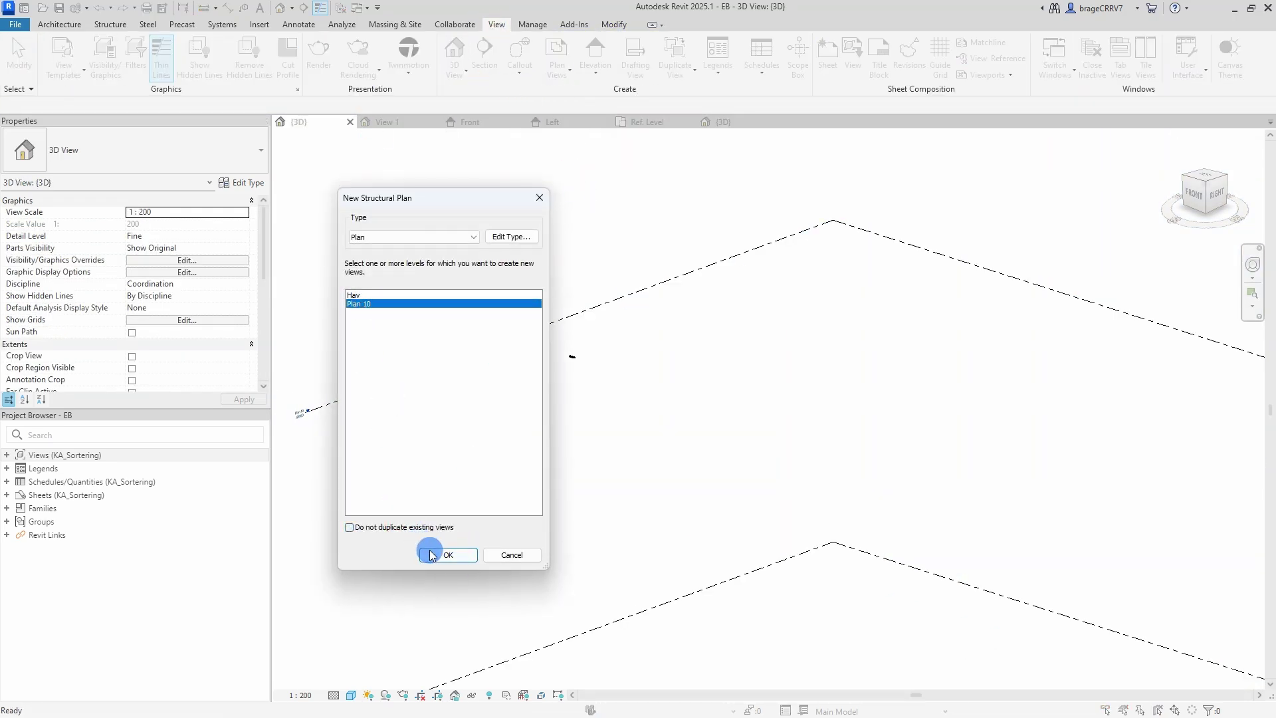
click(445, 235)
click(432, 259)
click(435, 553)
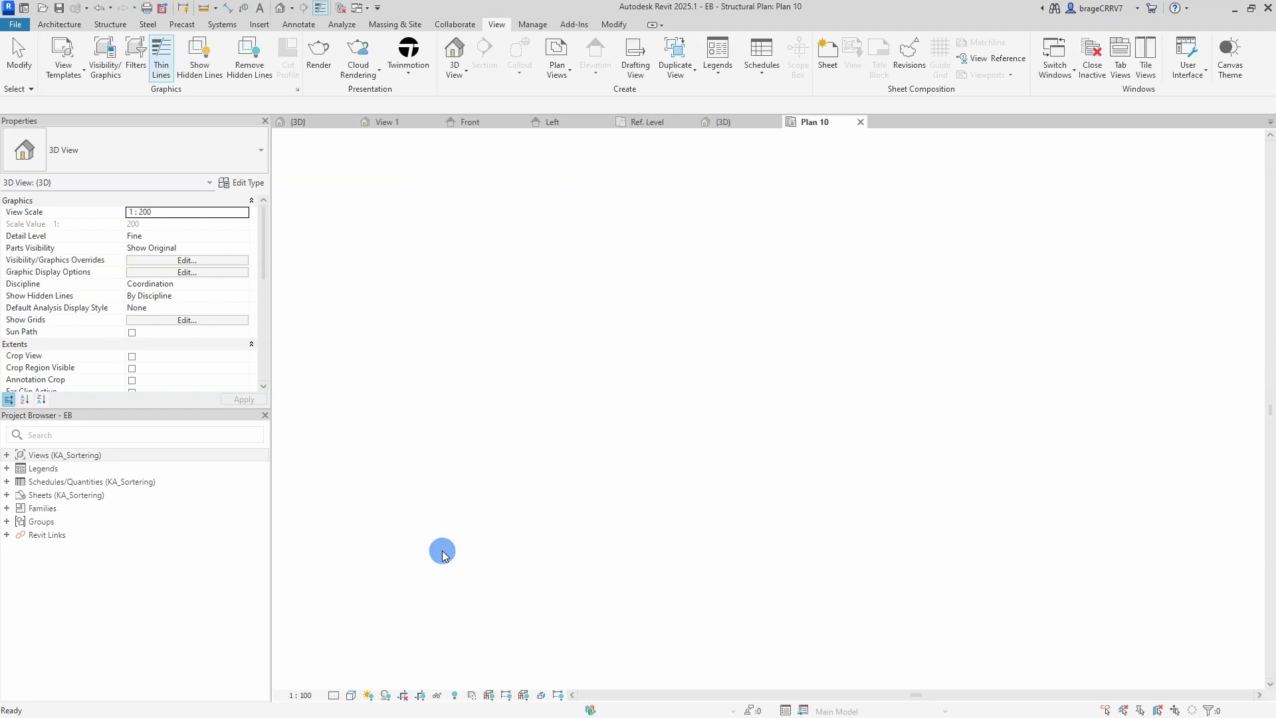
Make the Length parameter of the HD200 family an instance parameter and load the family into the project.
click(405, 121)
click(78, 70)
click(672, 292)
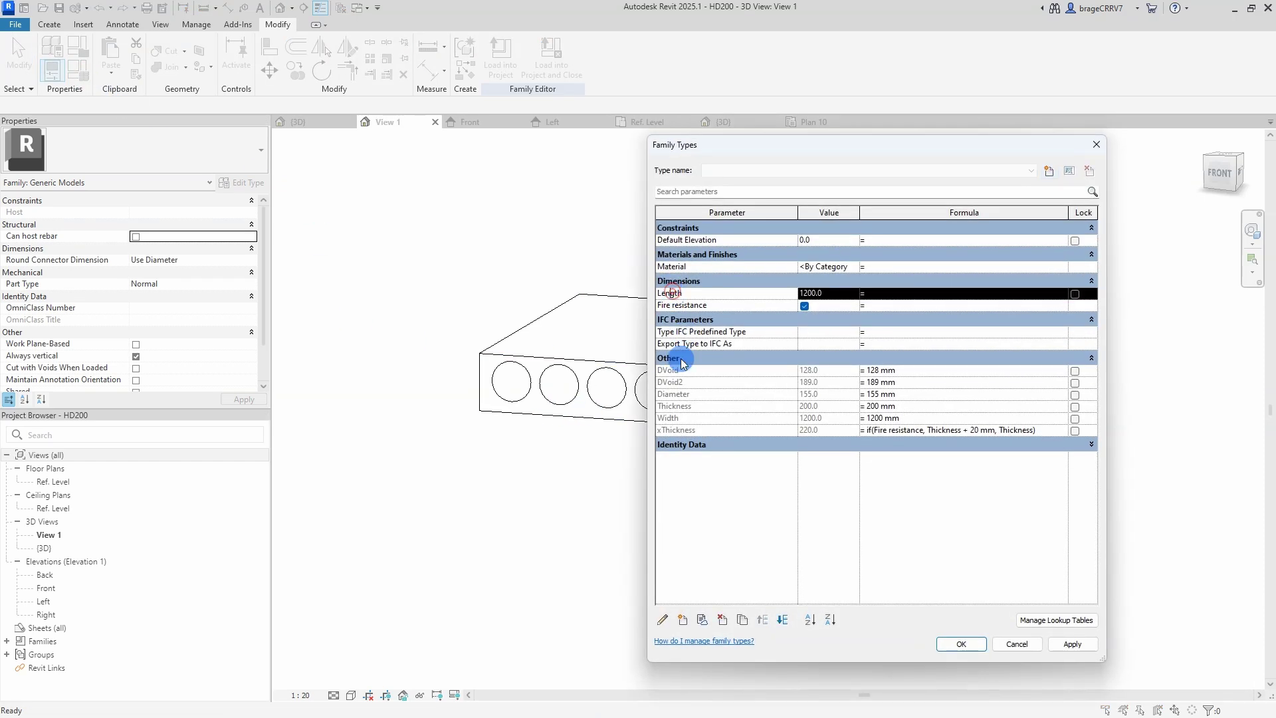
click(663, 620)
click(988, 484)
click(1002, 632)
click(959, 645)
click(499, 64)
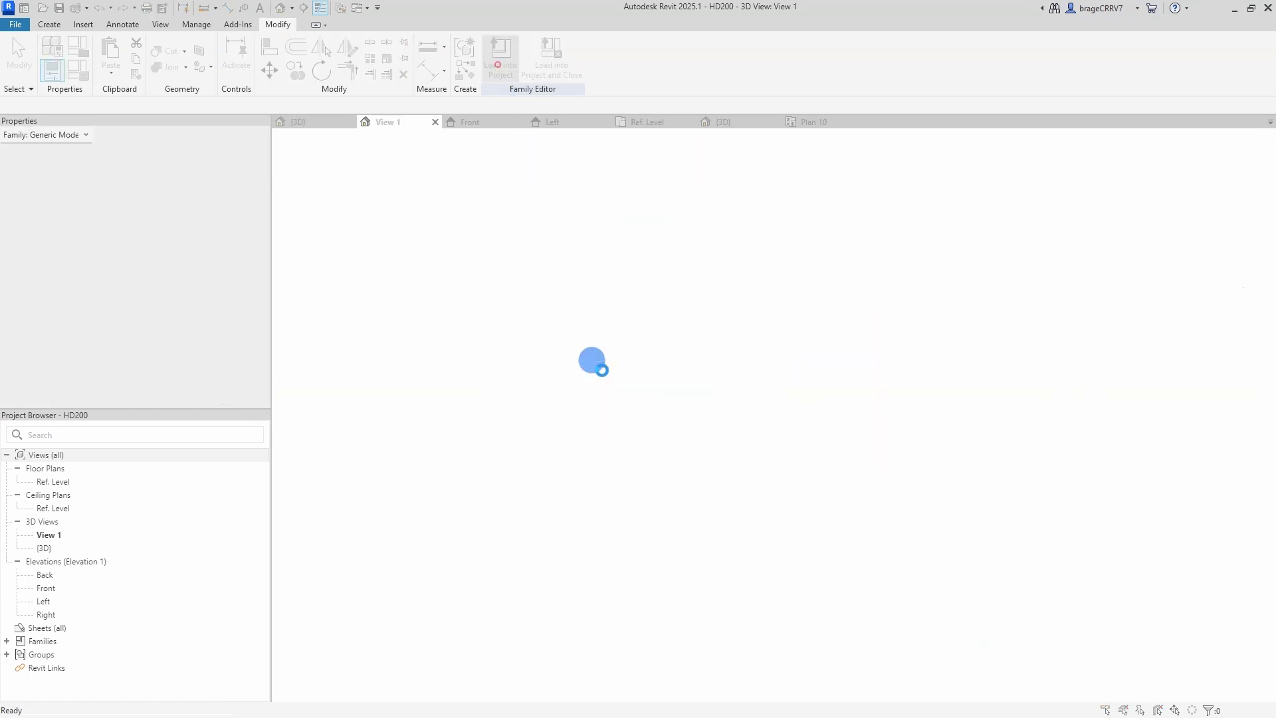
Stretch the slab in the Plan 10 view to a length of about 2670 mm.
mouse_move(557, 427)
mouse_down()
mouse_move(552, 341)
mouse_move(552, 441)
mouse_up()
click(683, 399)
click(558, 245)
drag(558, 245, 556, 208)
click(681, 345)
Copy the slab twice in plan at 1200 mm spacing and check the row of slabs in the 3D view.
click(601, 426)
key(c)
key(c)
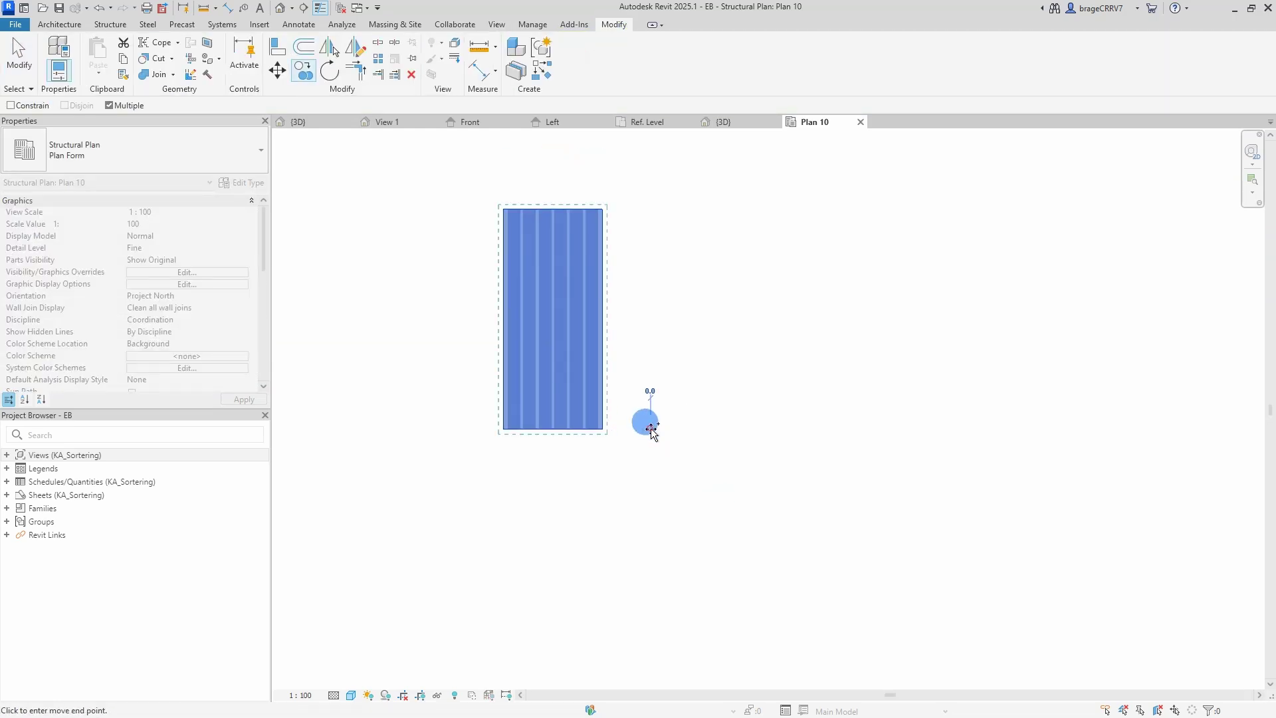
text(1200)
key(Return)
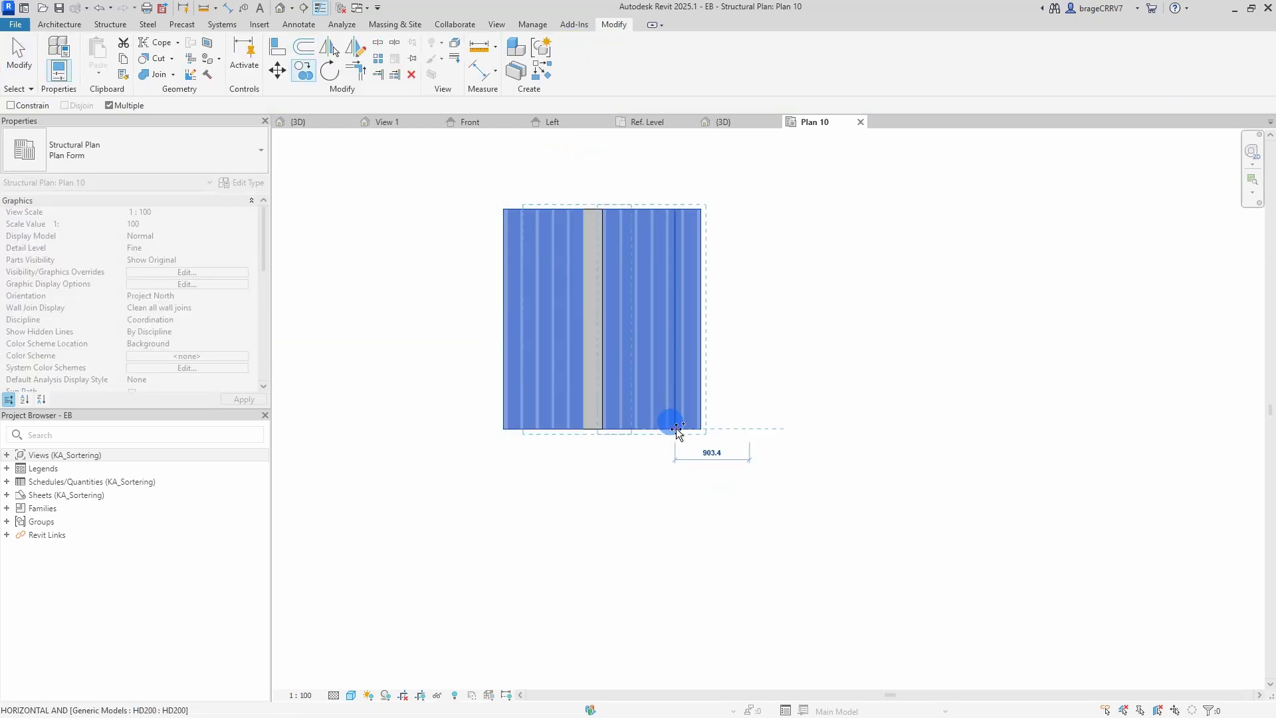
text(1200)
key(Return)
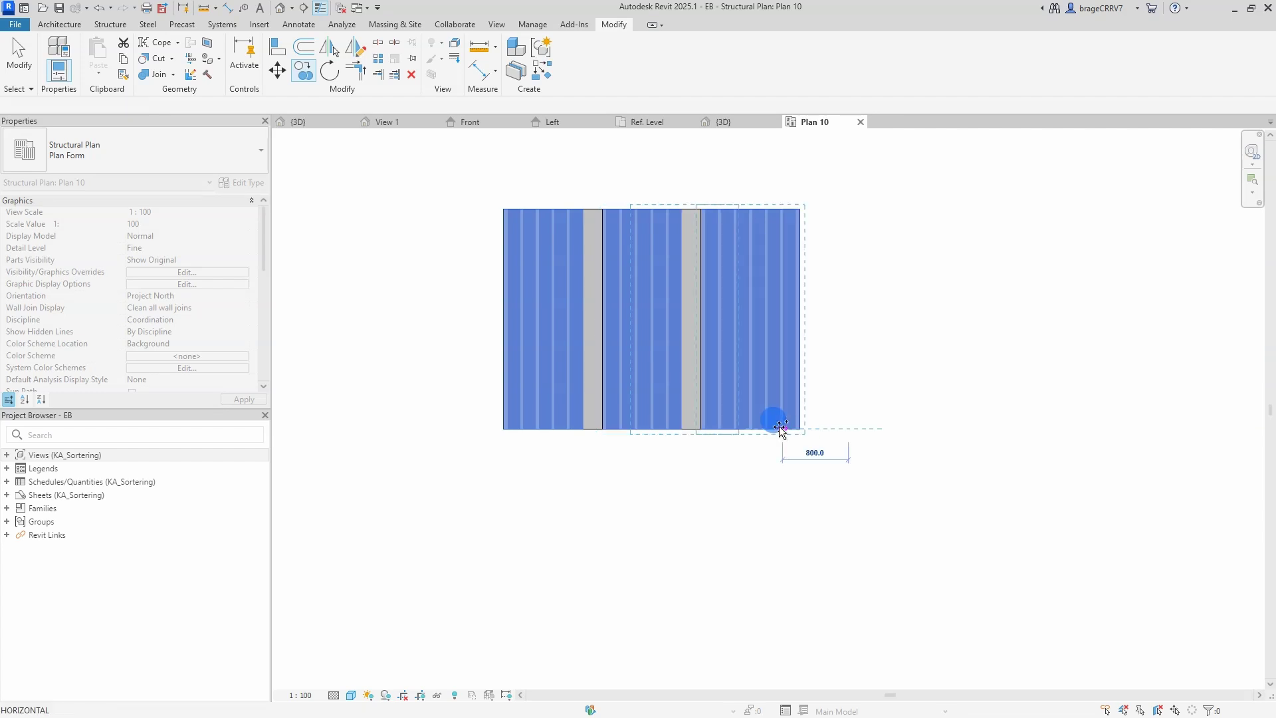
key(Escape)
key(Escape)
scroll(770, 532, down, 1)
middle_drag(763, 541, 668, 312)
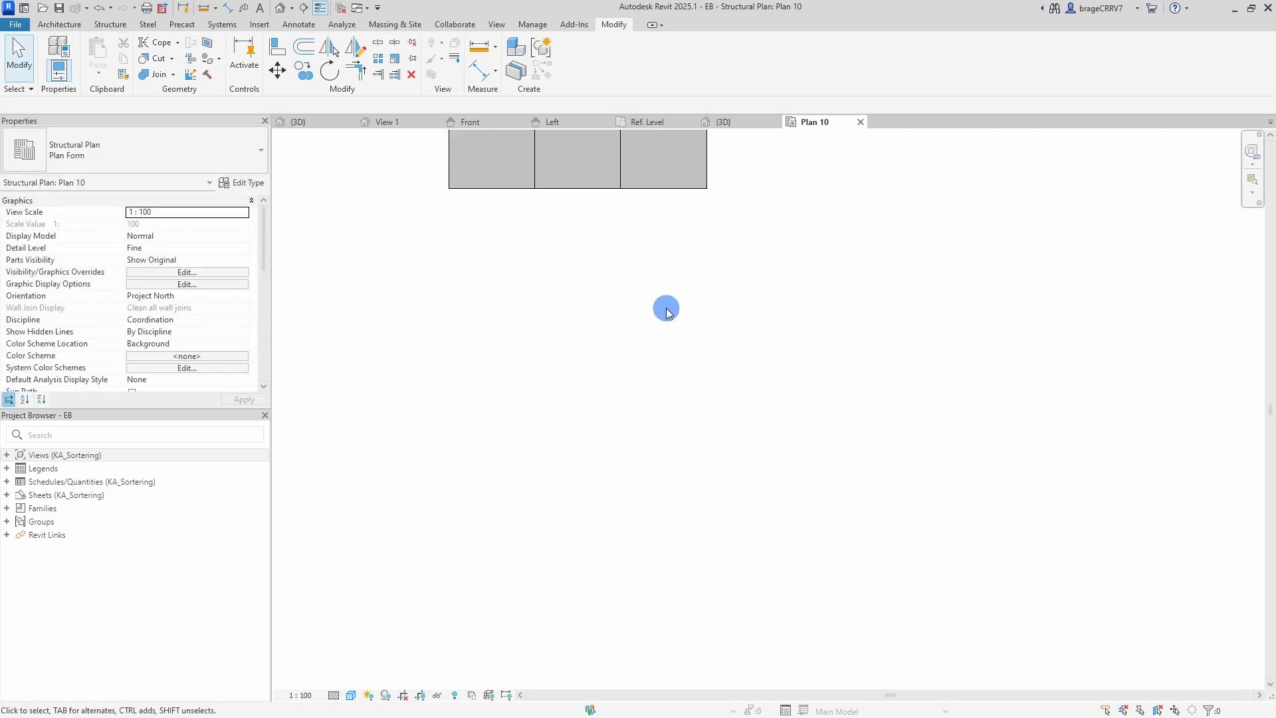
click(300, 122)
shift+middle_drag(615, 505, 678, 517)
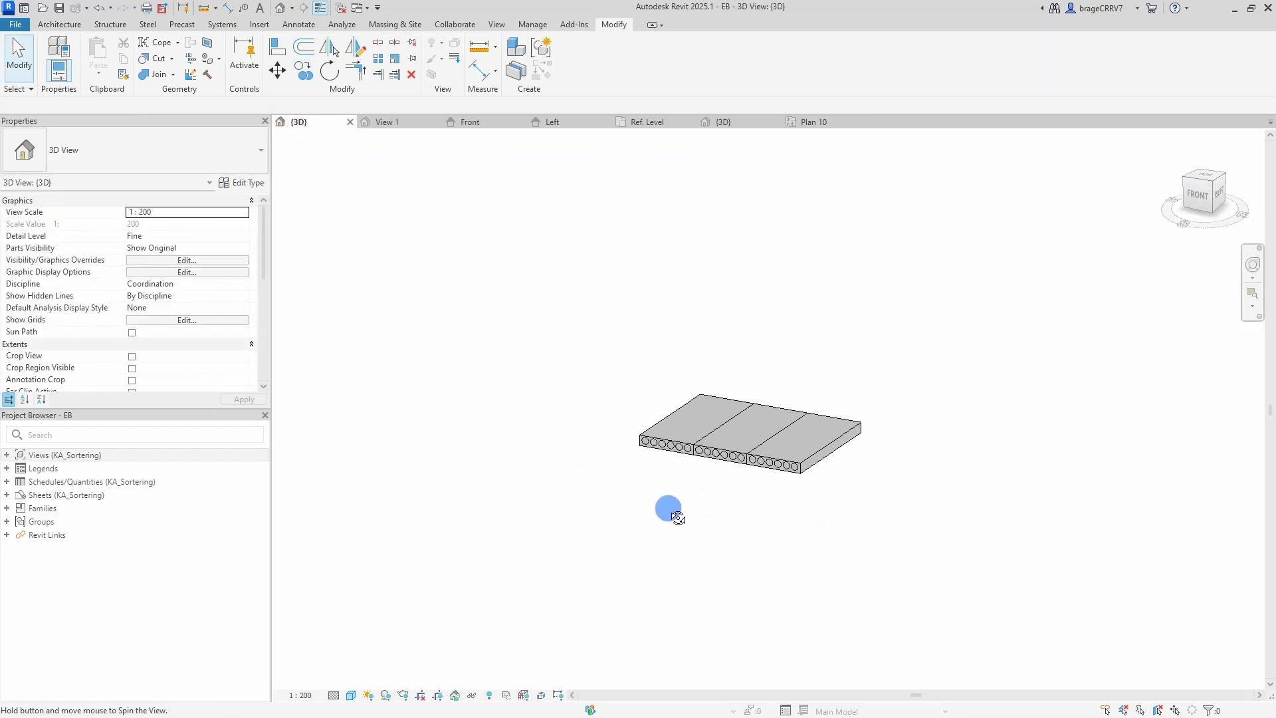
Delete the two copied slabs in the Plan 10 view, keeping only the original.
click(814, 122)
drag(698, 416, 632, 331)
key(Delete)
Create a linear, grouped and associated array of 2 slabs horizontally at 1200 mm spacing in the Plan 10 view.
click(560, 344)
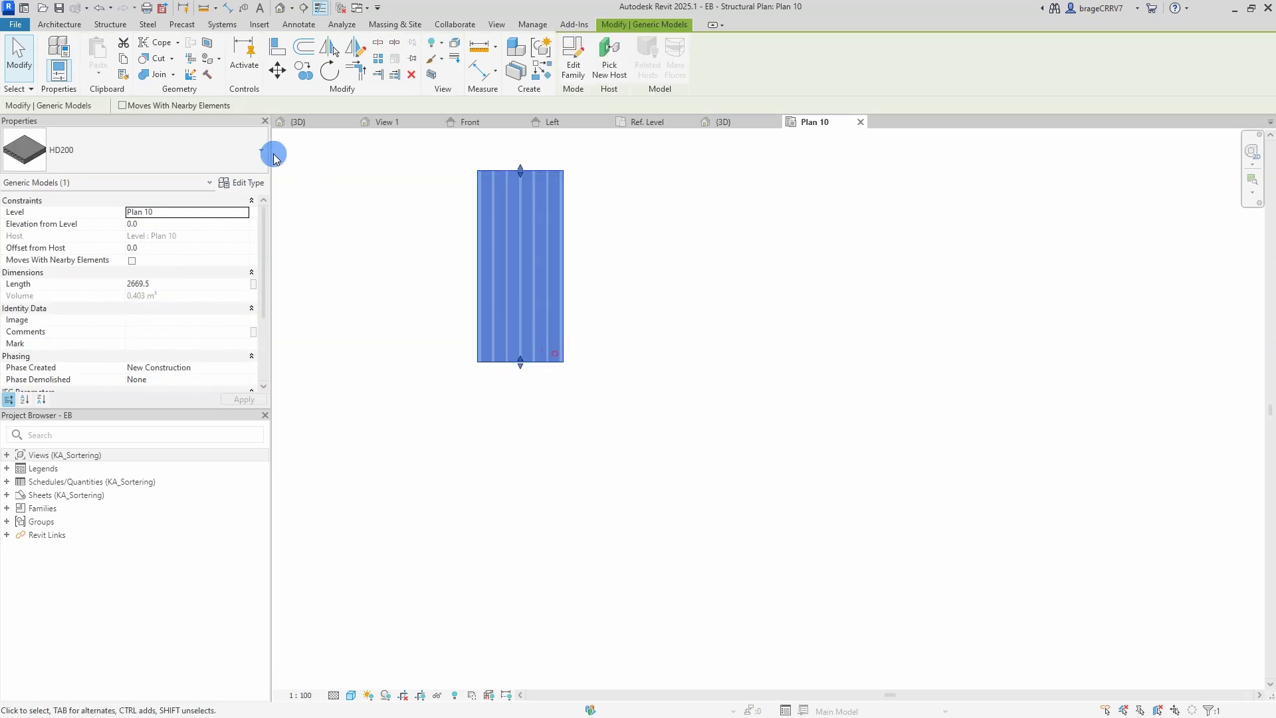
click(383, 62)
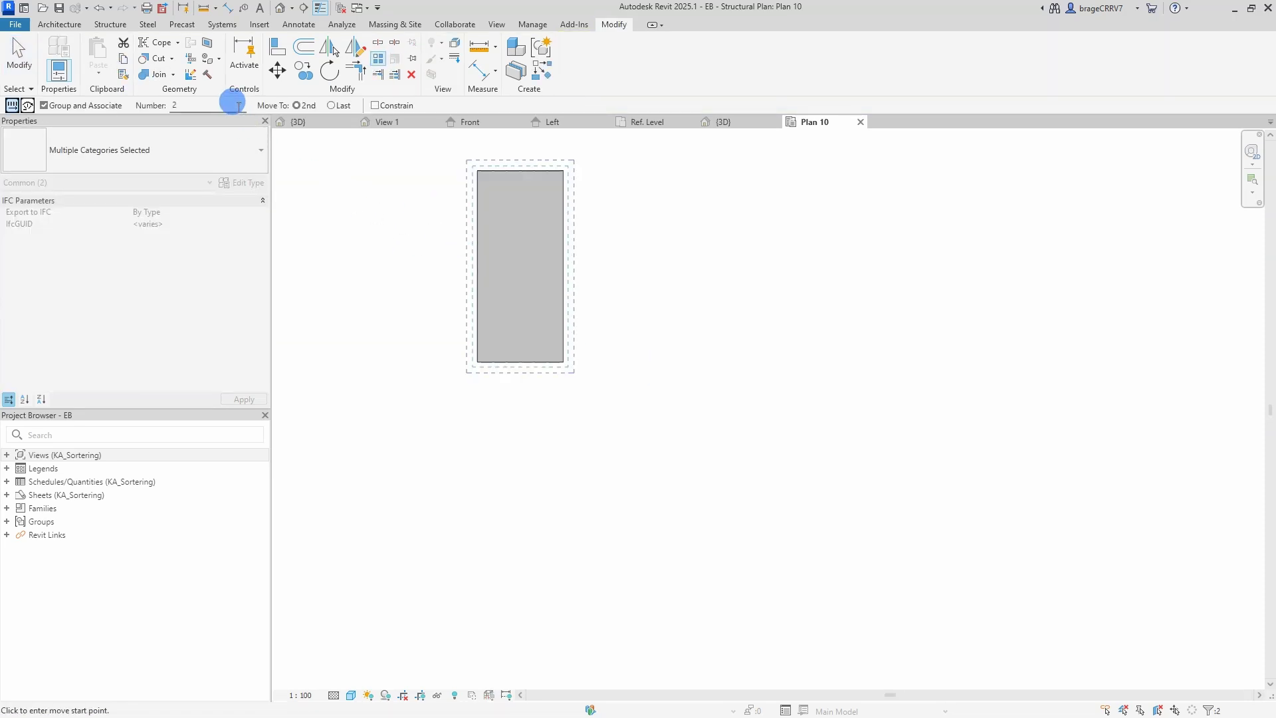
click(506, 400)
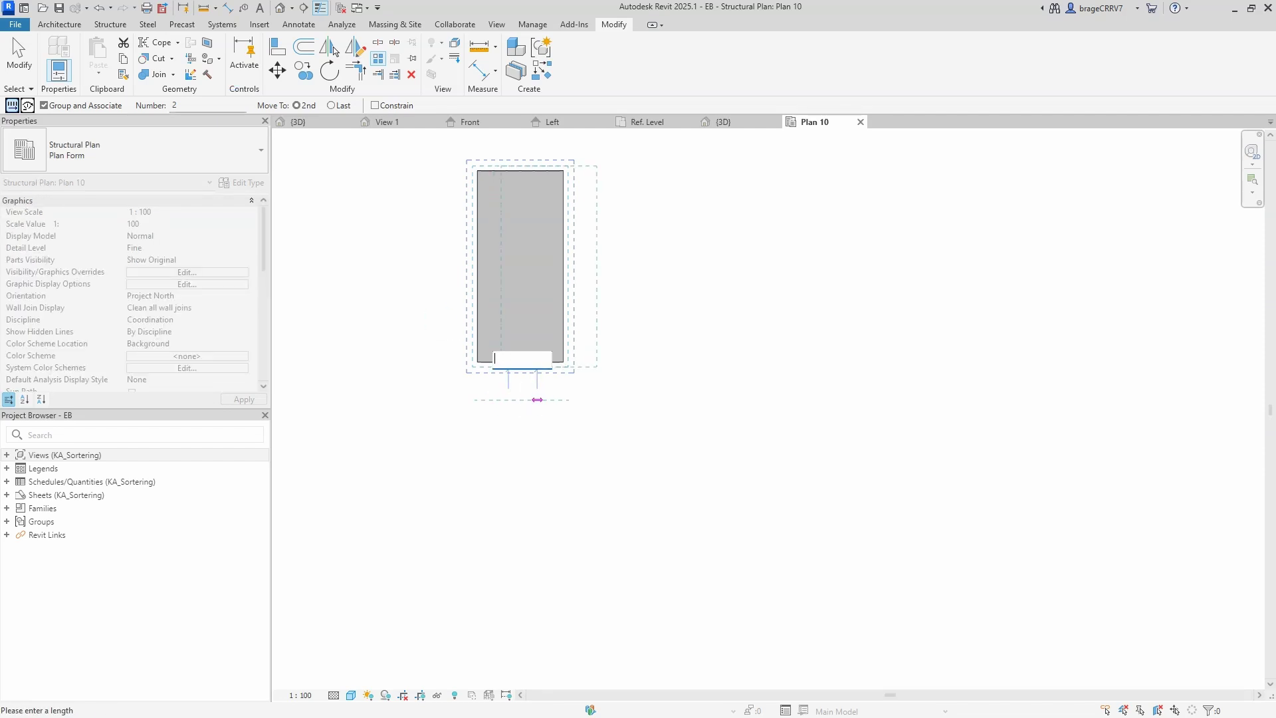
text(1200)
key(Return)
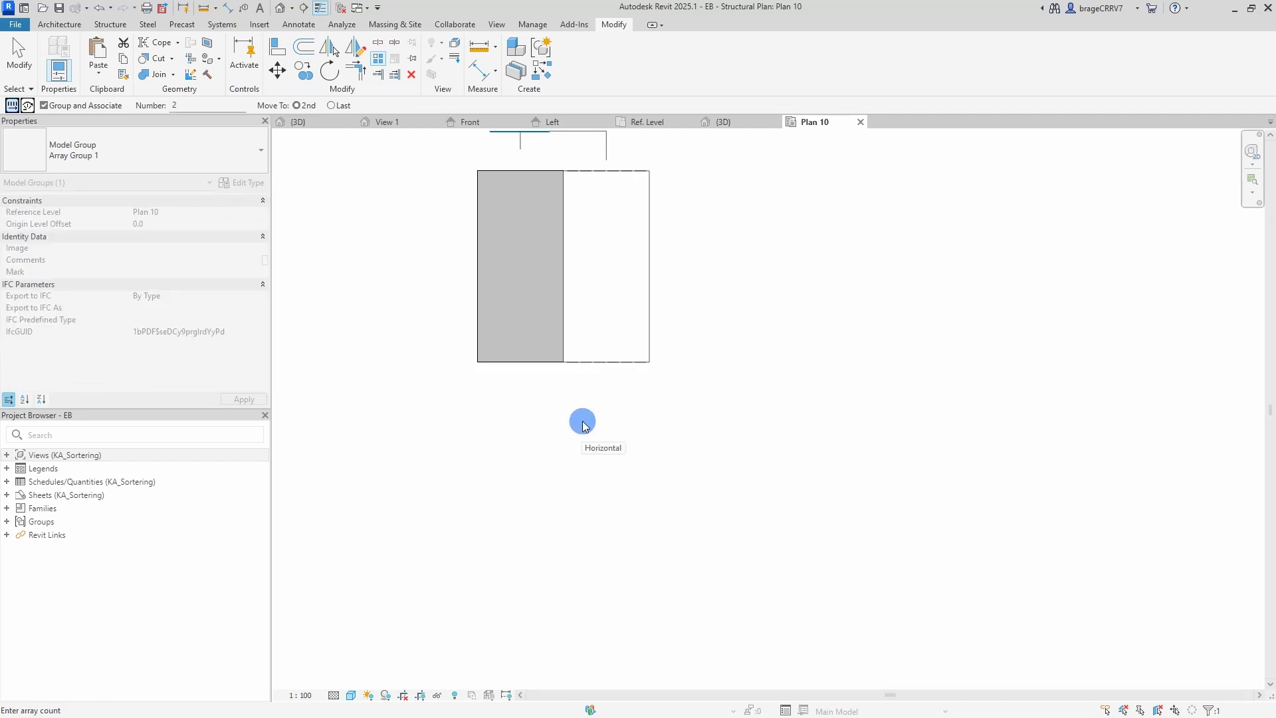
key(Return)
click(627, 469)
scroll(626, 470, down, 2)
middle_drag(636, 513, 580, 495)
Select the first slab group of the array in the 3D view.
click(298, 122)
click(683, 444)
shift+middle_drag(691, 444, 786, 564)
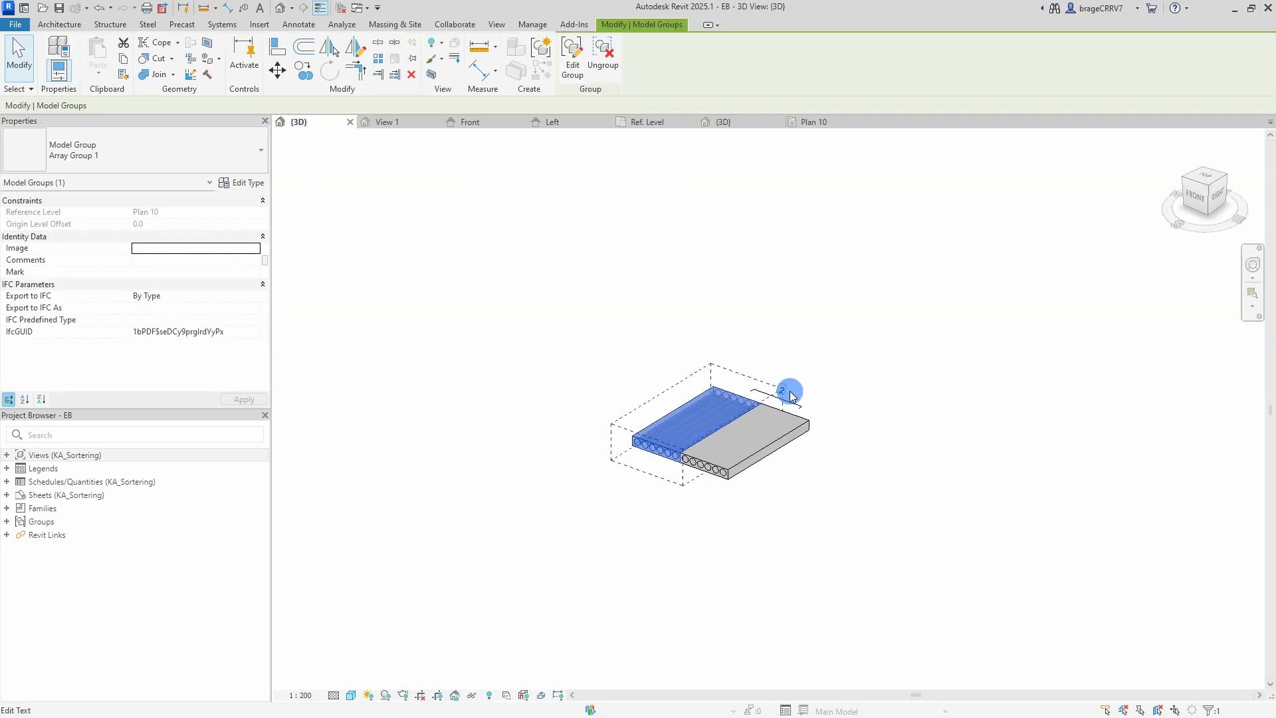